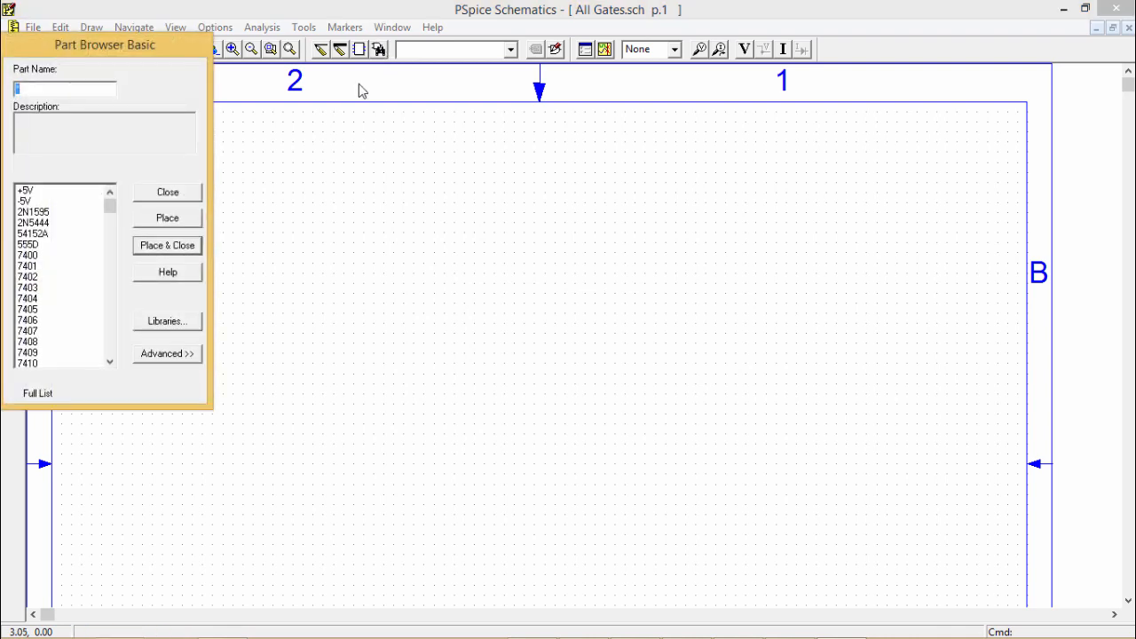
Step: Place two DigStim digital stimulus sources side by side in the sheet's upper-left area, rotated so their pins point down
{"action": "type", "text": "digs"}
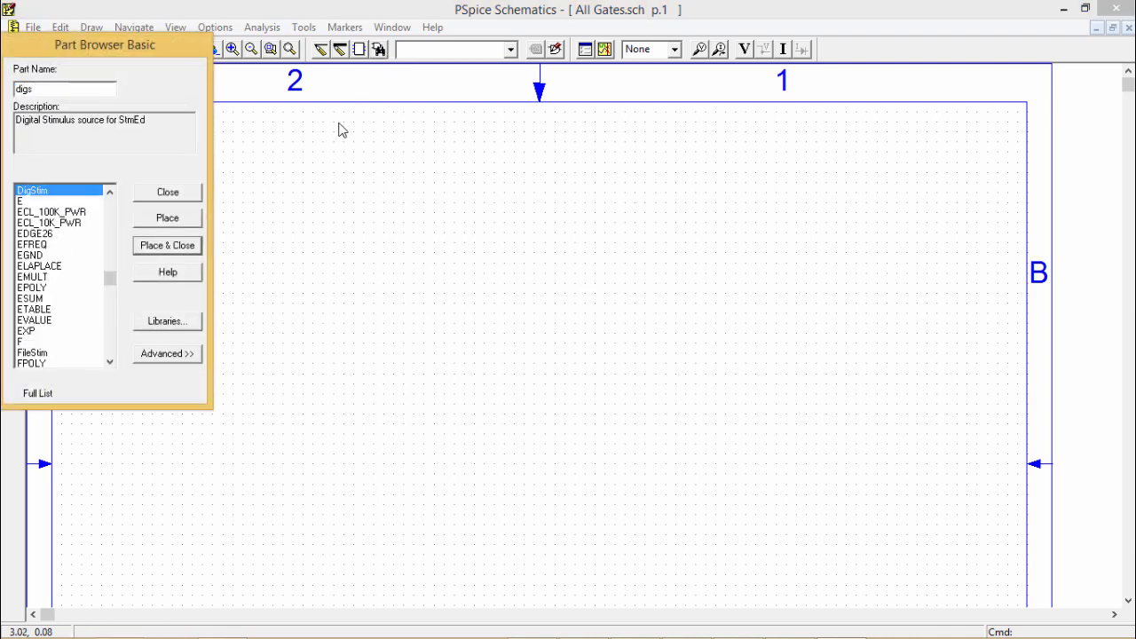
{"action": "double_click", "coordinate": [64, 190]}
{"action": "key", "text": "ctrl+r"}
{"action": "key", "text": "ctrl+r"}
{"action": "key", "text": "ctrl+r"}
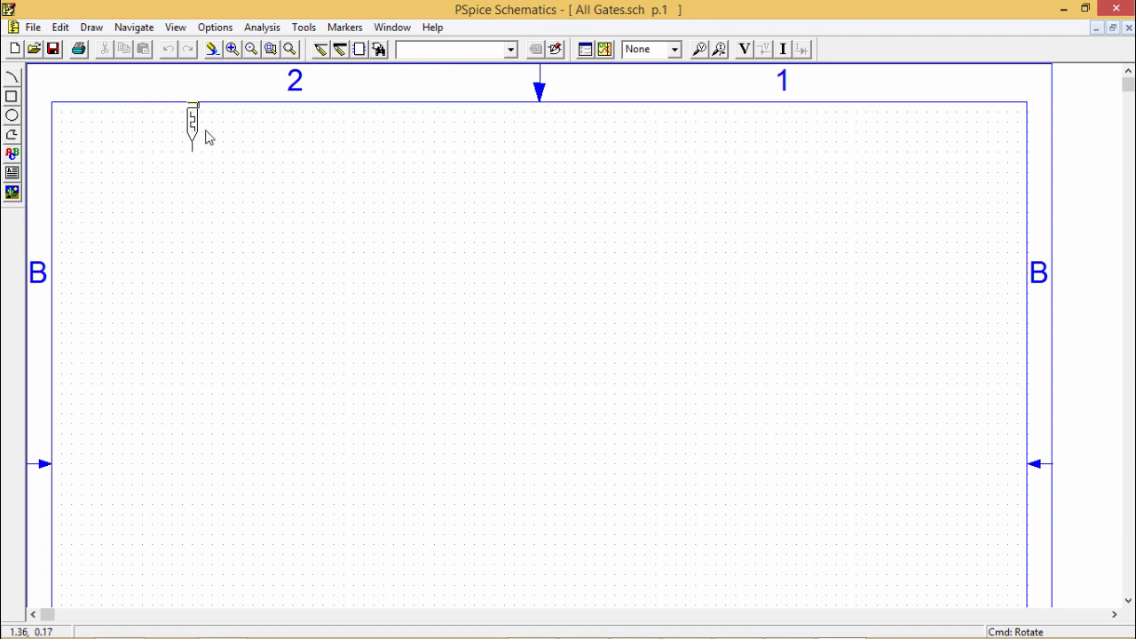
{"action": "left_click", "coordinate": [249, 173]}
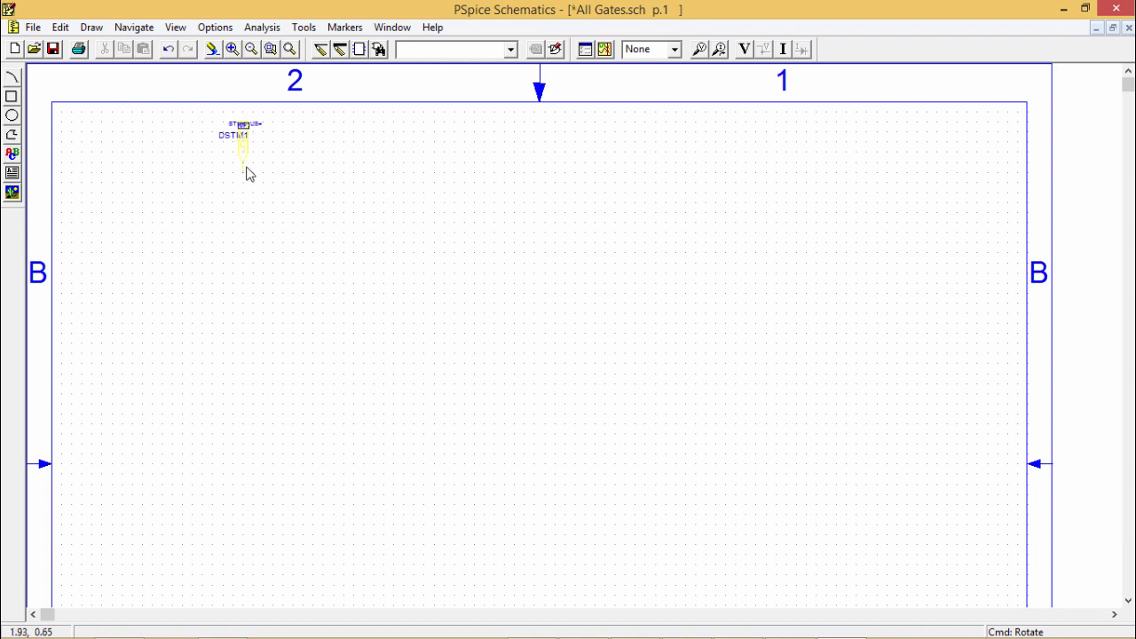
{"action": "left_click", "coordinate": [302, 180]}
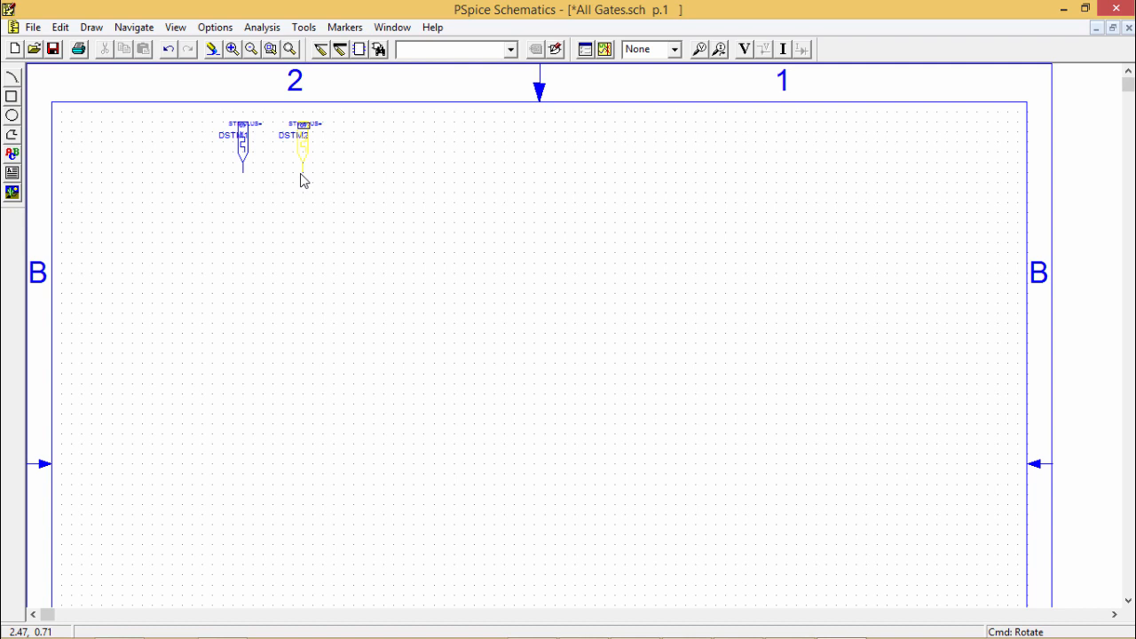
Step: Place a 7432 OR gate to the right of and slightly below the two stimulus sources
{"action": "left_click", "coordinate": [379, 50]}
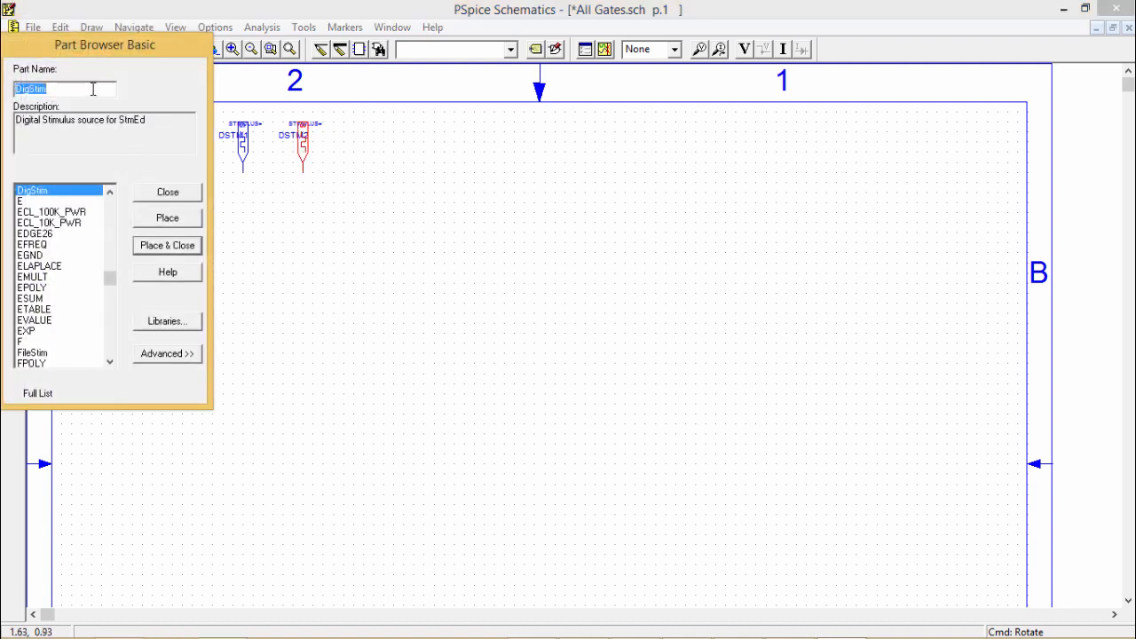
{"action": "type", "text": "7"}
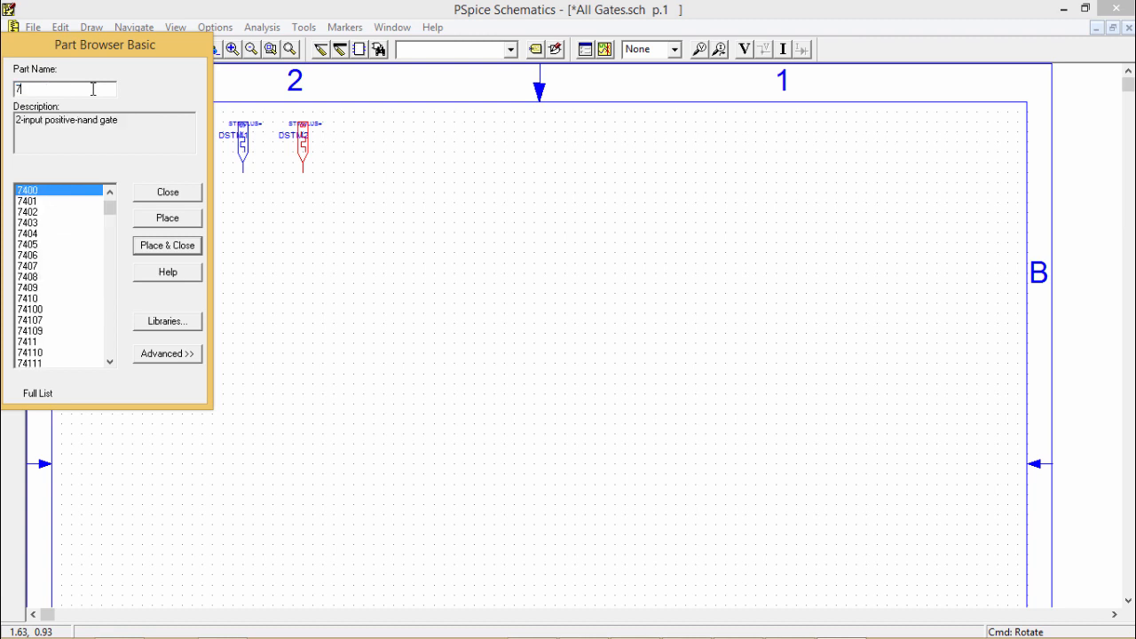
{"action": "type", "text": "432"}
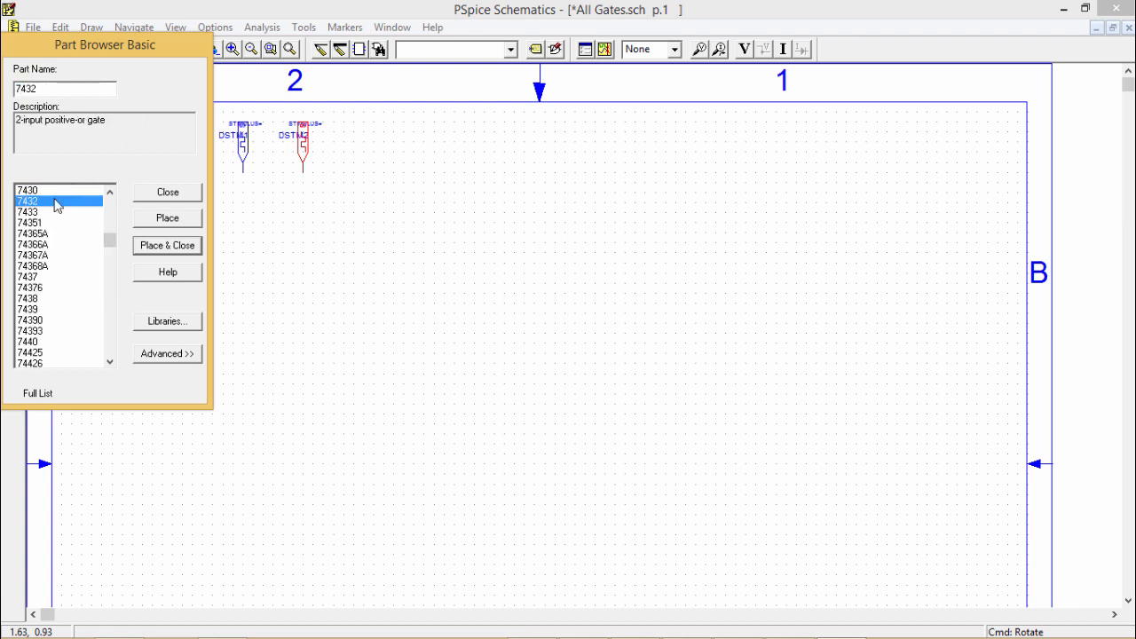
{"action": "double_click", "coordinate": [53, 209]}
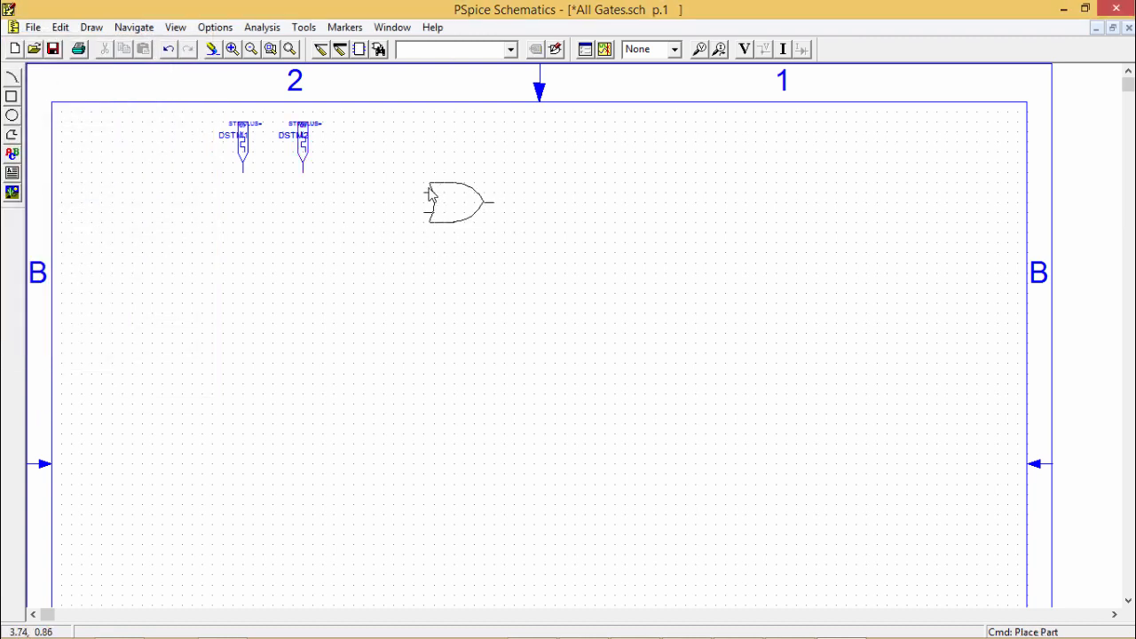
{"action": "left_click", "coordinate": [438, 192]}
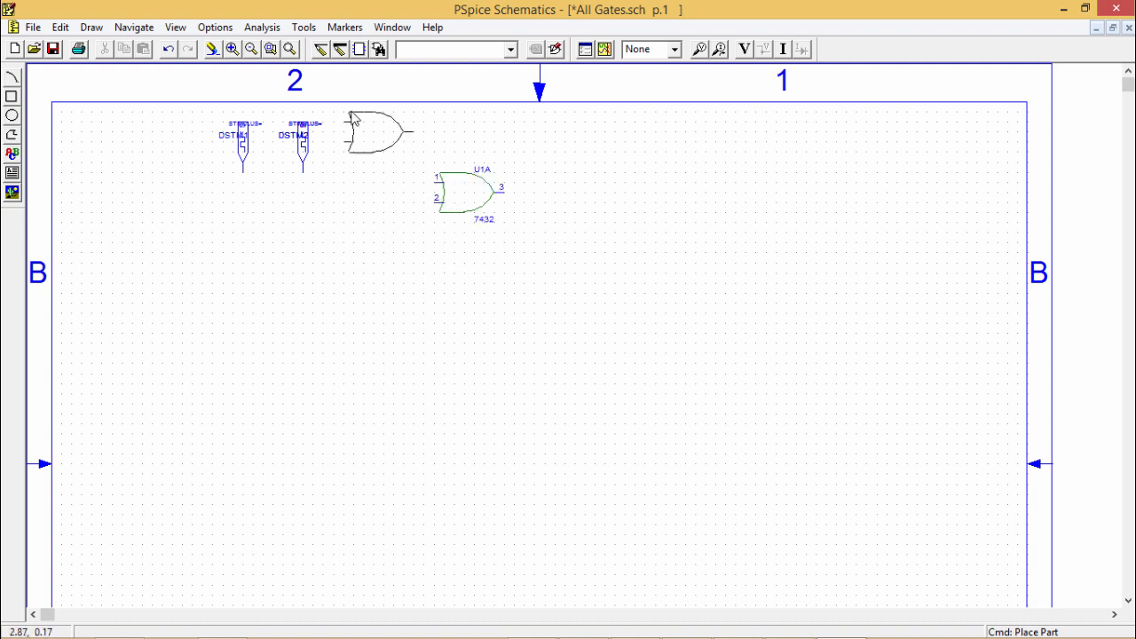
Step: Place a 7408 AND gate directly below the 7432 OR gate, with their input pins aligned
{"action": "left_click", "coordinate": [379, 49]}
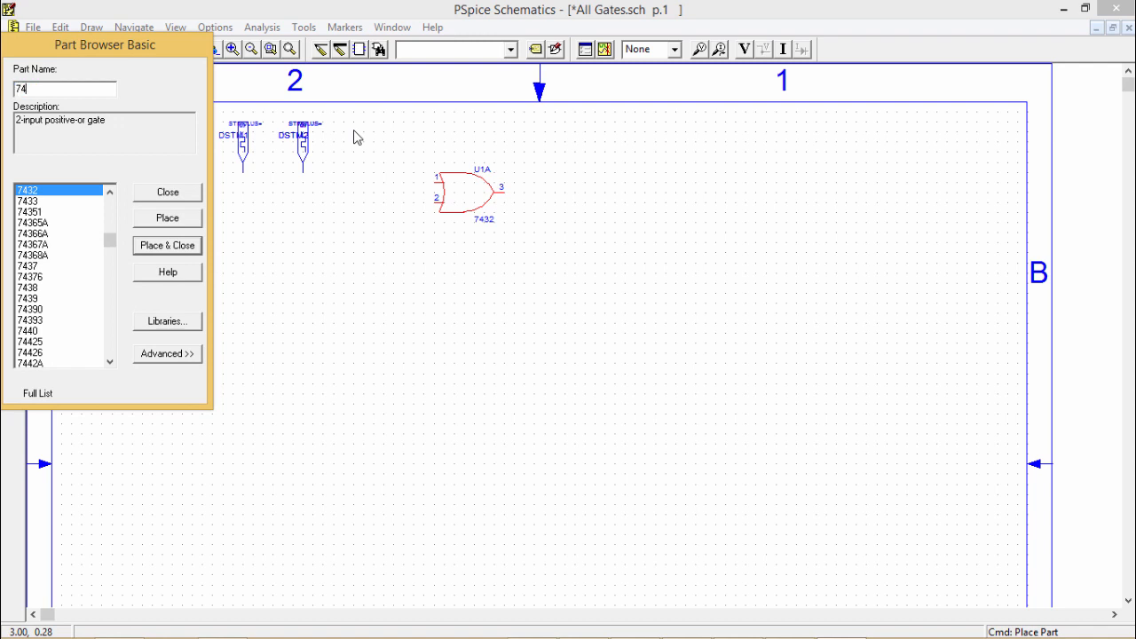
{"action": "type", "text": "0"}
{"action": "double_click", "coordinate": [46, 282]}
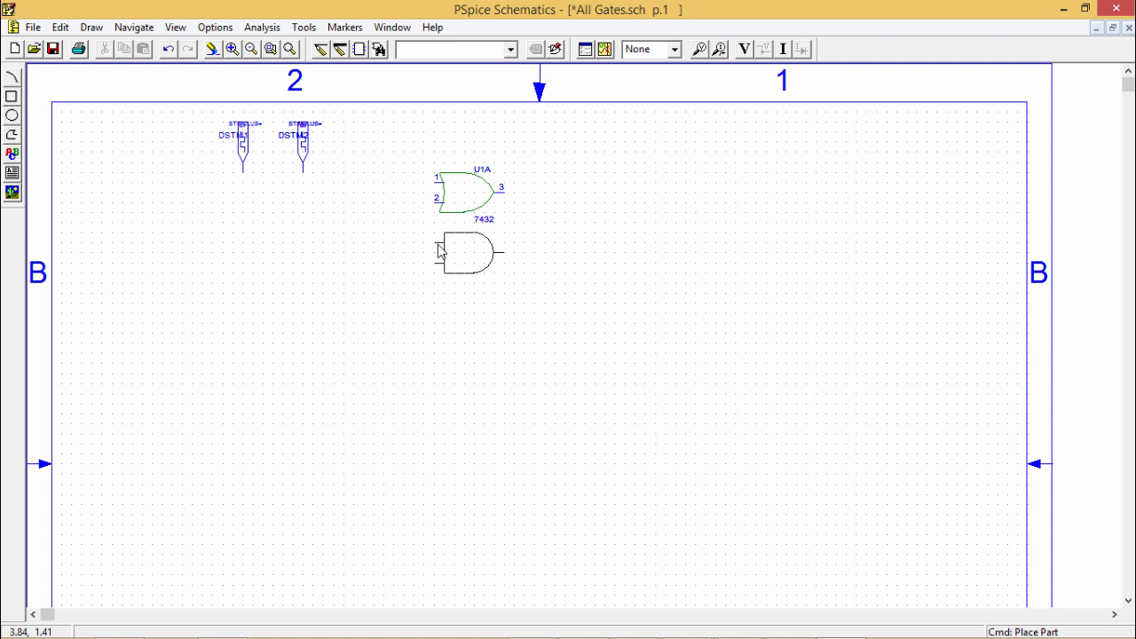
{"action": "left_click", "coordinate": [439, 251]}
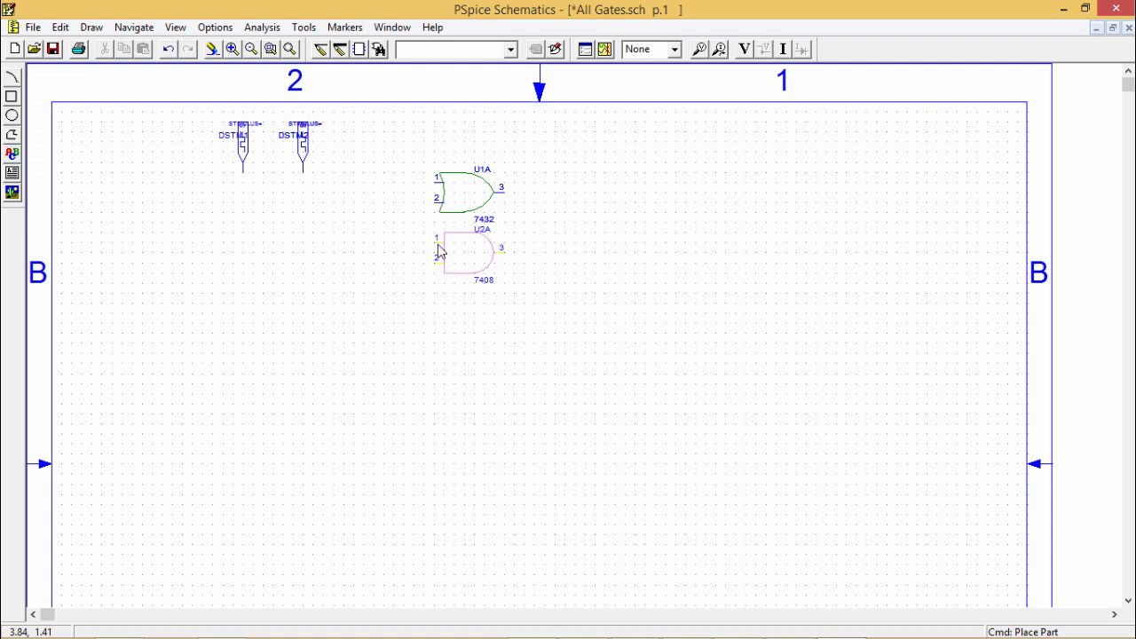
Step: Place a 7404 inverter directly below the 7408 AND gate, in line with the gate column
{"action": "key", "text": "ctrl+g"}
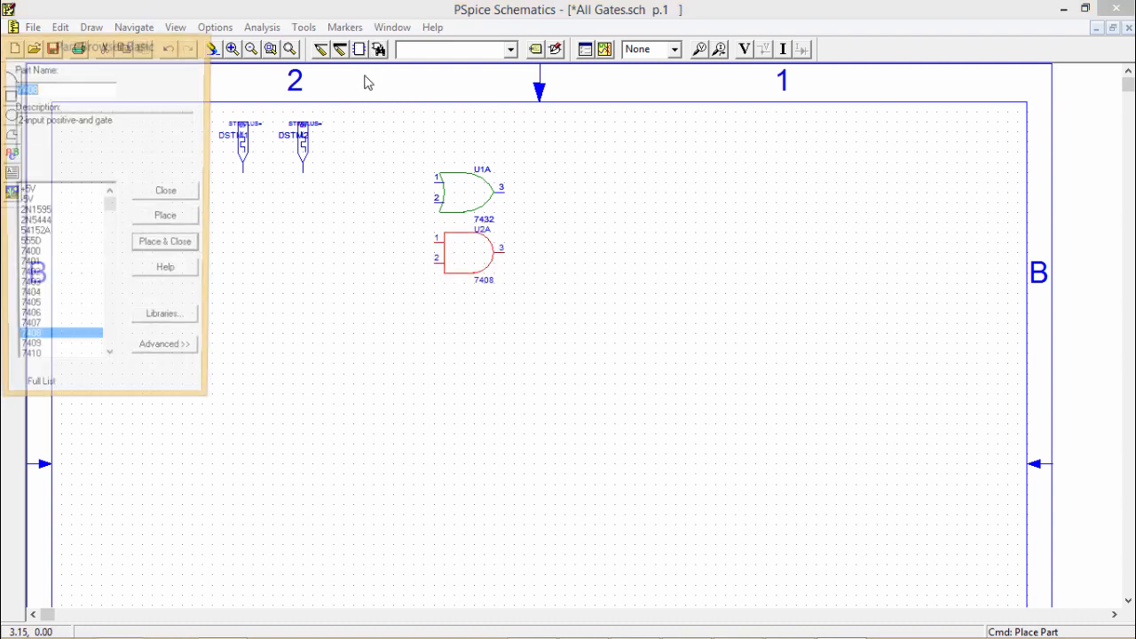
{"action": "type", "text": "7404"}
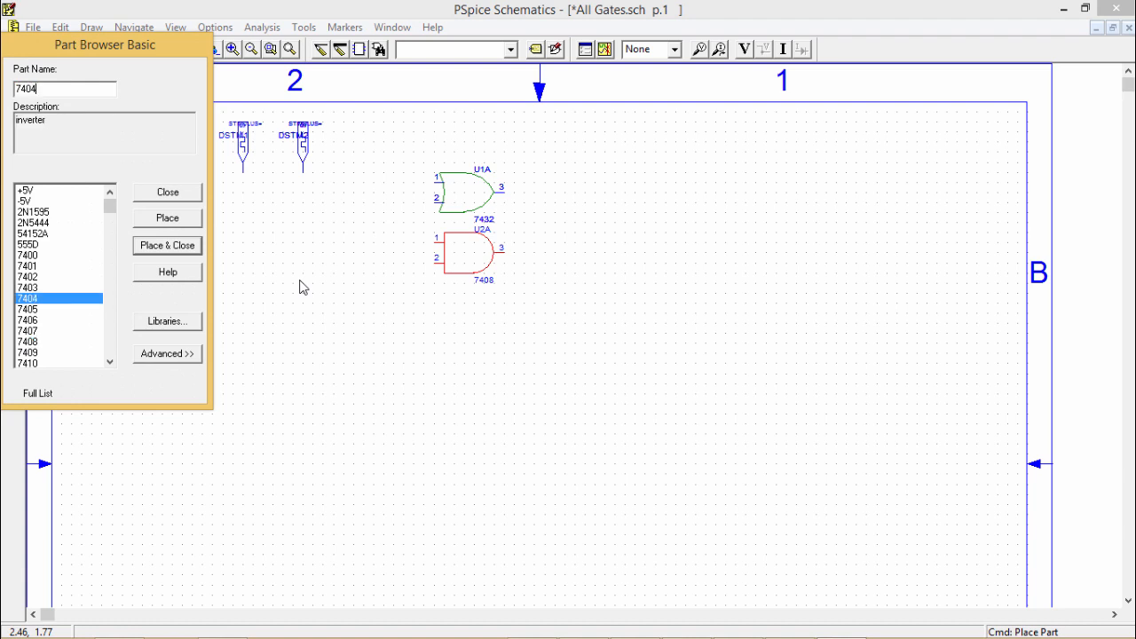
{"action": "double_click", "coordinate": [58, 301]}
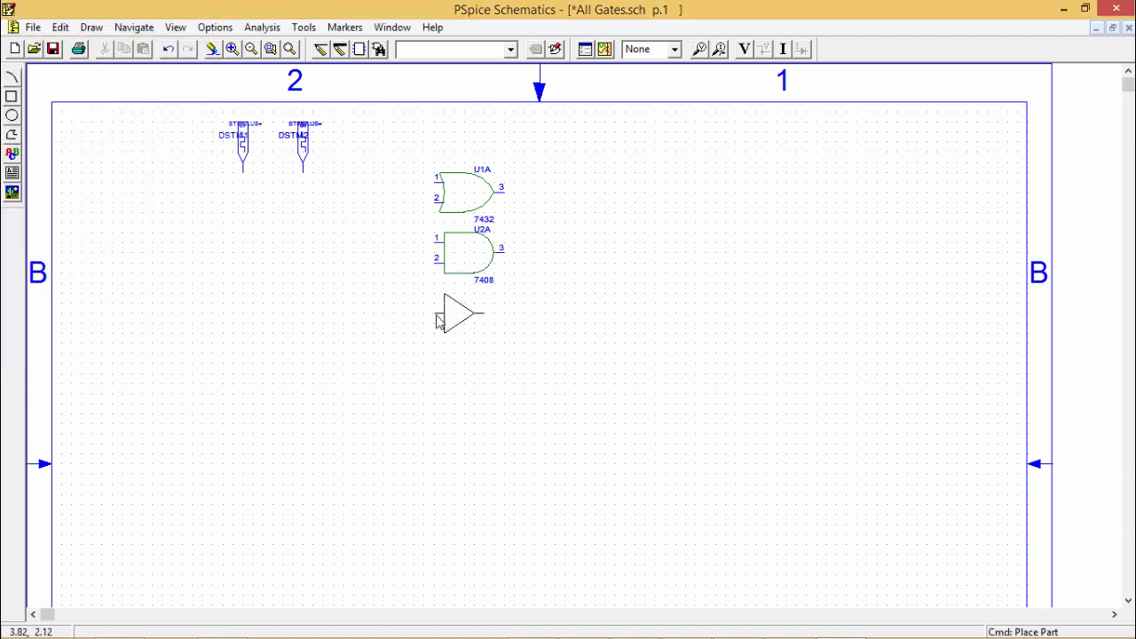
{"action": "left_click", "coordinate": [439, 322]}
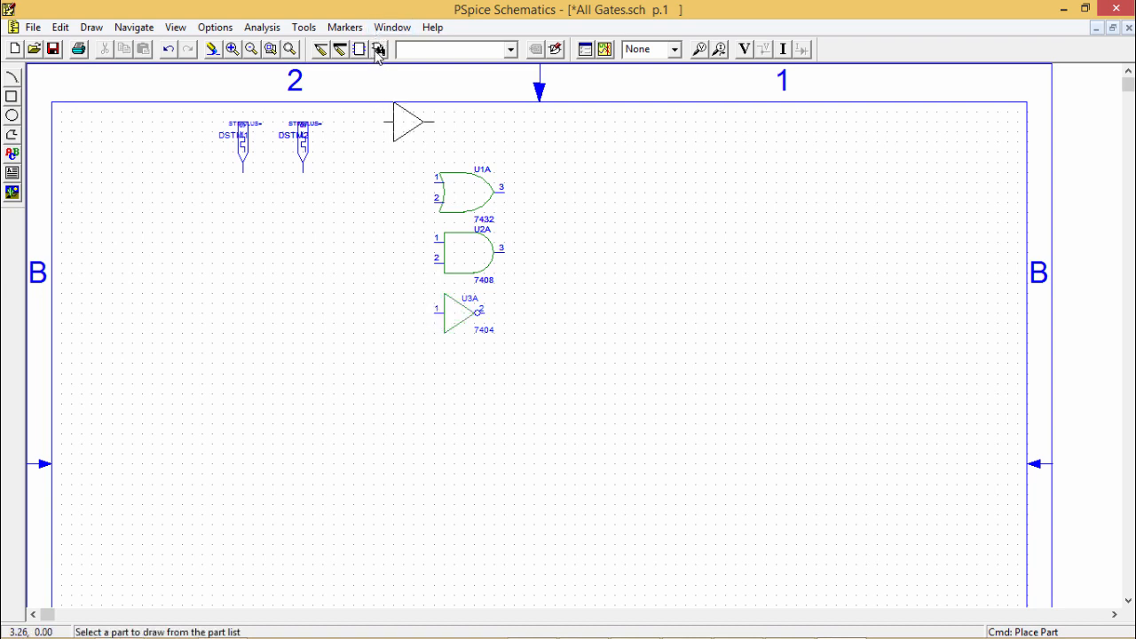
Step: Place a 7400 NAND gate directly below the 7404 inverter, in line with the gate column
{"action": "left_click", "coordinate": [378, 49]}
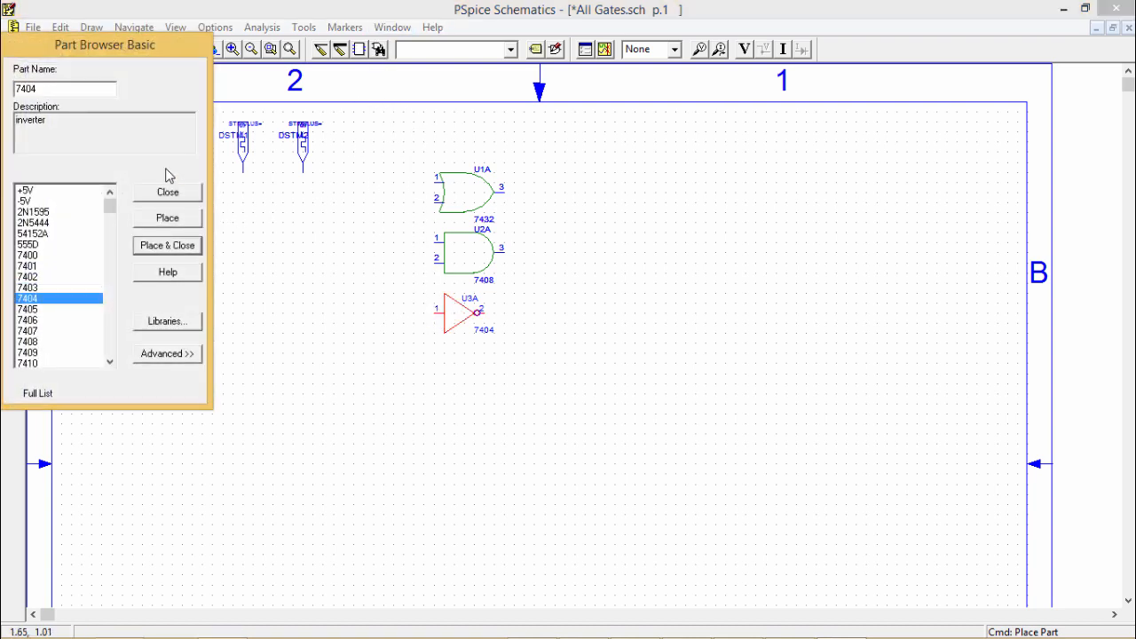
{"action": "type", "text": "0"}
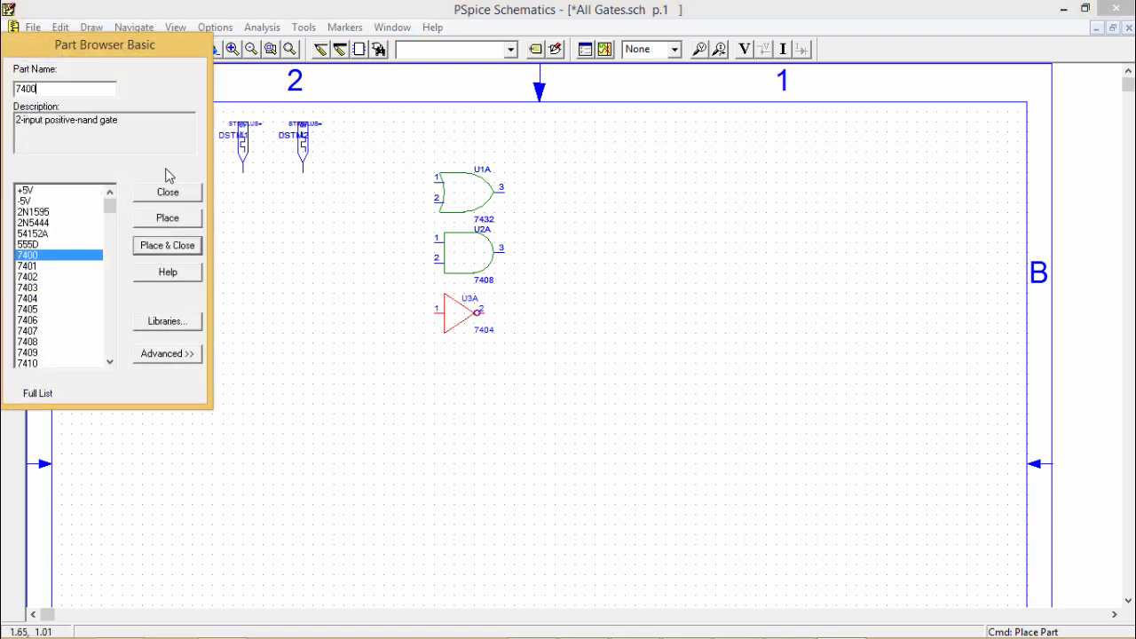
{"action": "double_click", "coordinate": [57, 257]}
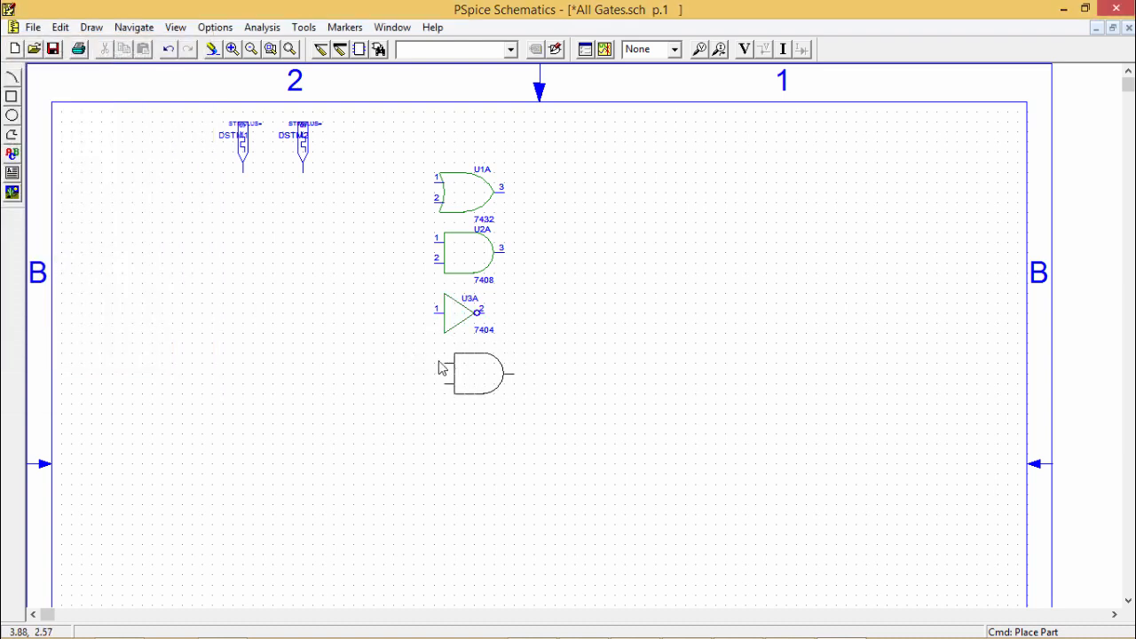
{"action": "left_click", "coordinate": [438, 369]}
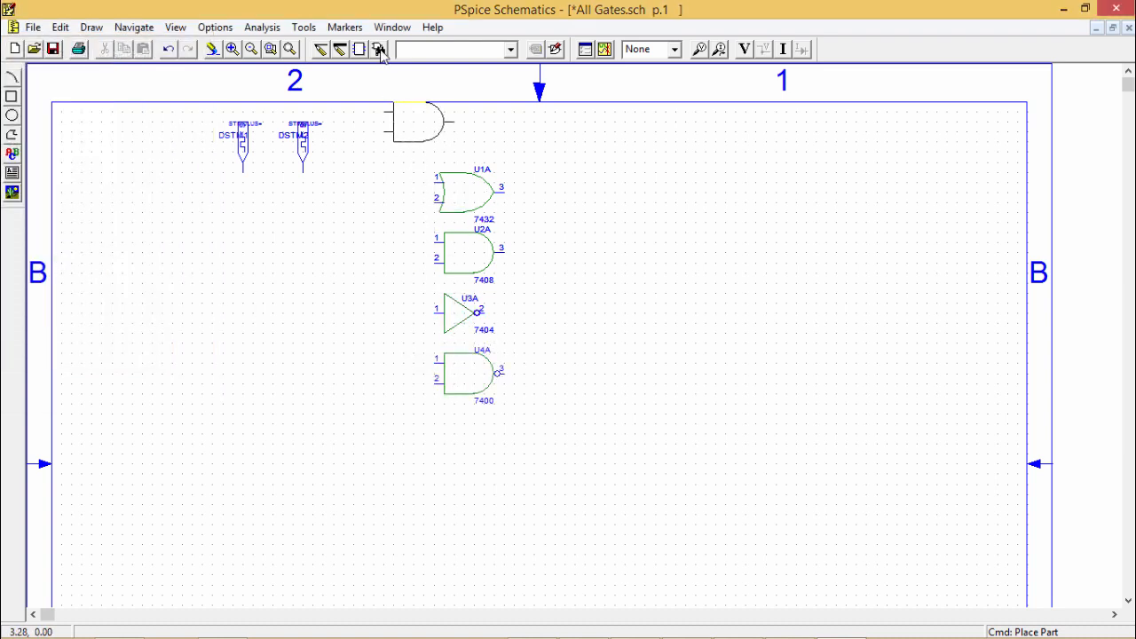
Step: Place a 7402 NOR gate directly below the 7400 NAND gate, in line with the gate column
{"action": "left_click", "coordinate": [379, 50]}
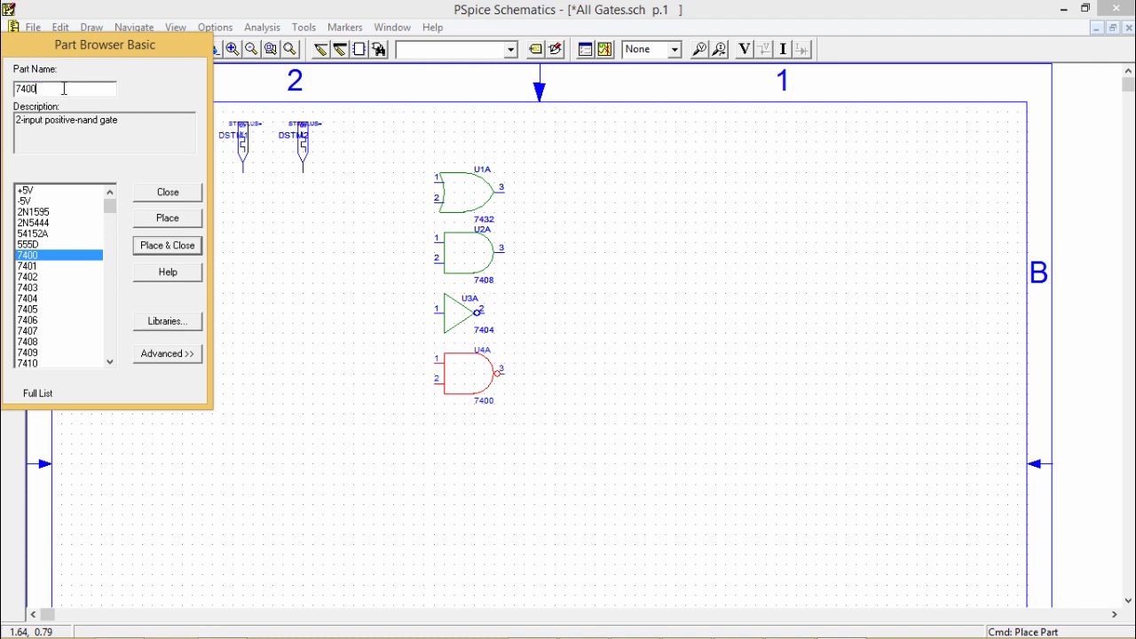
{"action": "type", "text": "2"}
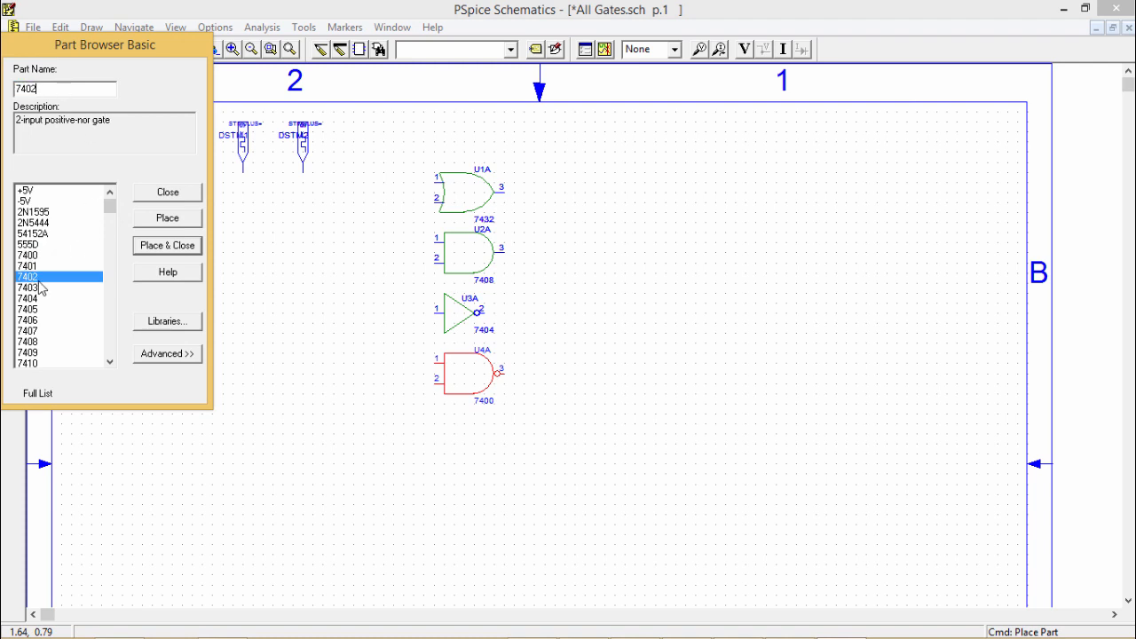
{"action": "key", "text": "Return"}
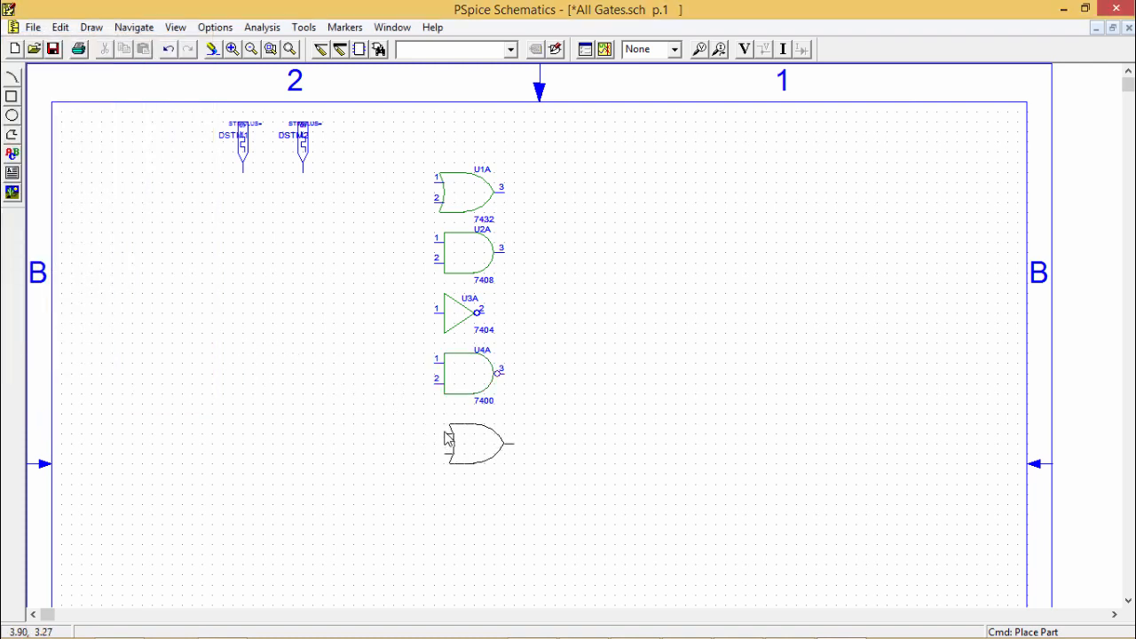
{"action": "left_click", "coordinate": [435, 434]}
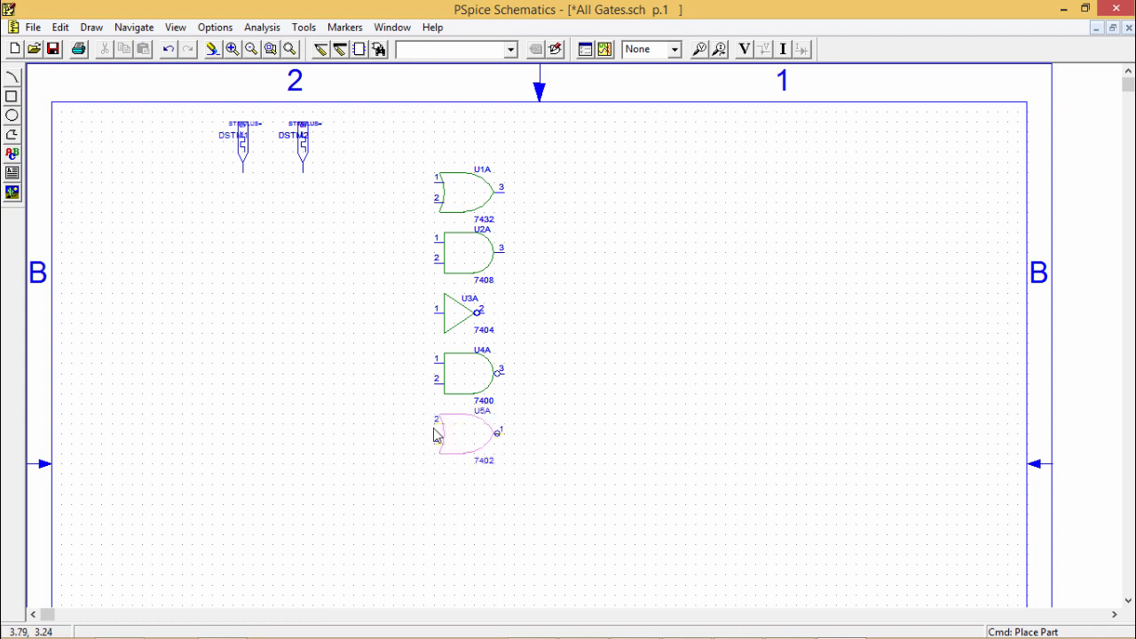
Step: Place two 7486 XOR gates one beneath the other, directly below the 7402 NOR gate
{"action": "left_click", "coordinate": [379, 49]}
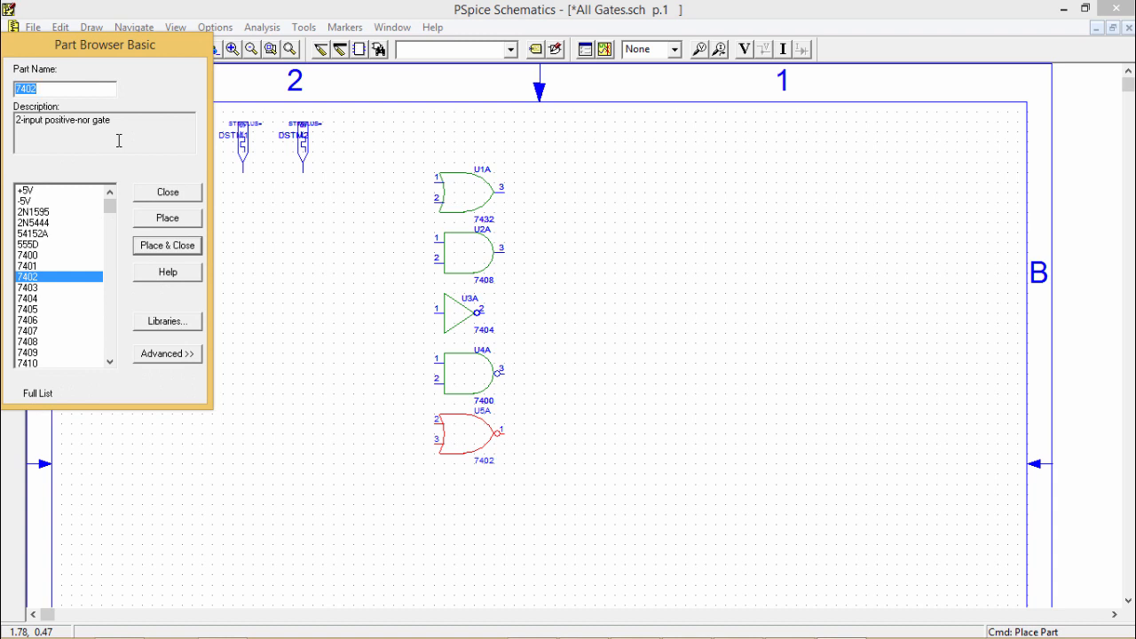
{"action": "key", "text": "BackSpace"}
{"action": "type", "text": "85"}
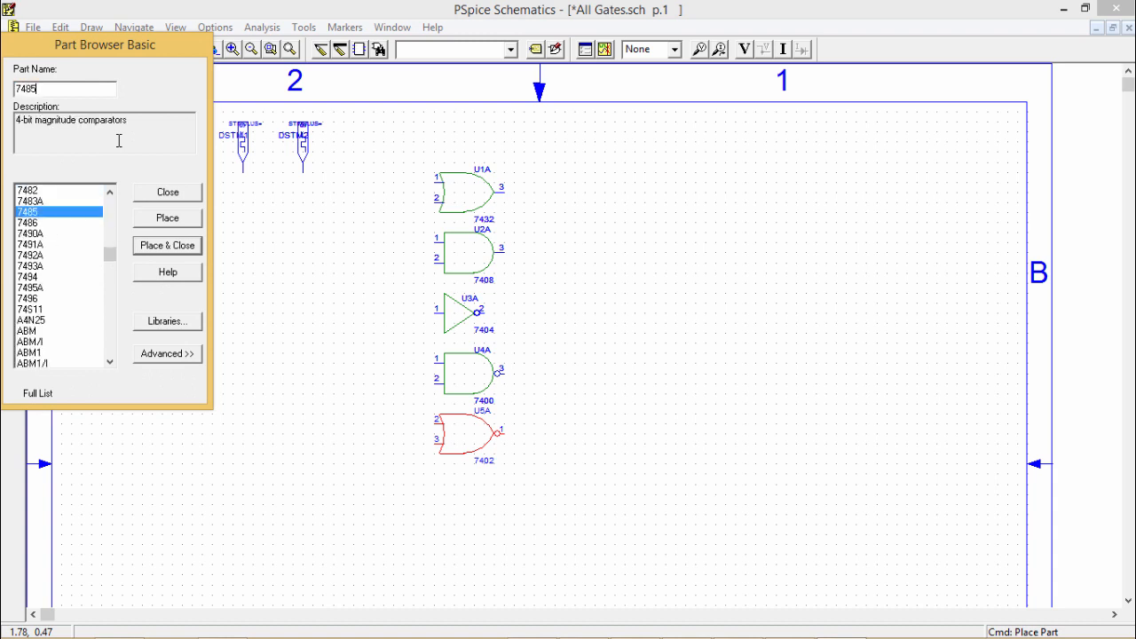
{"action": "key", "text": "BackSpace"}
{"action": "type", "text": "6"}
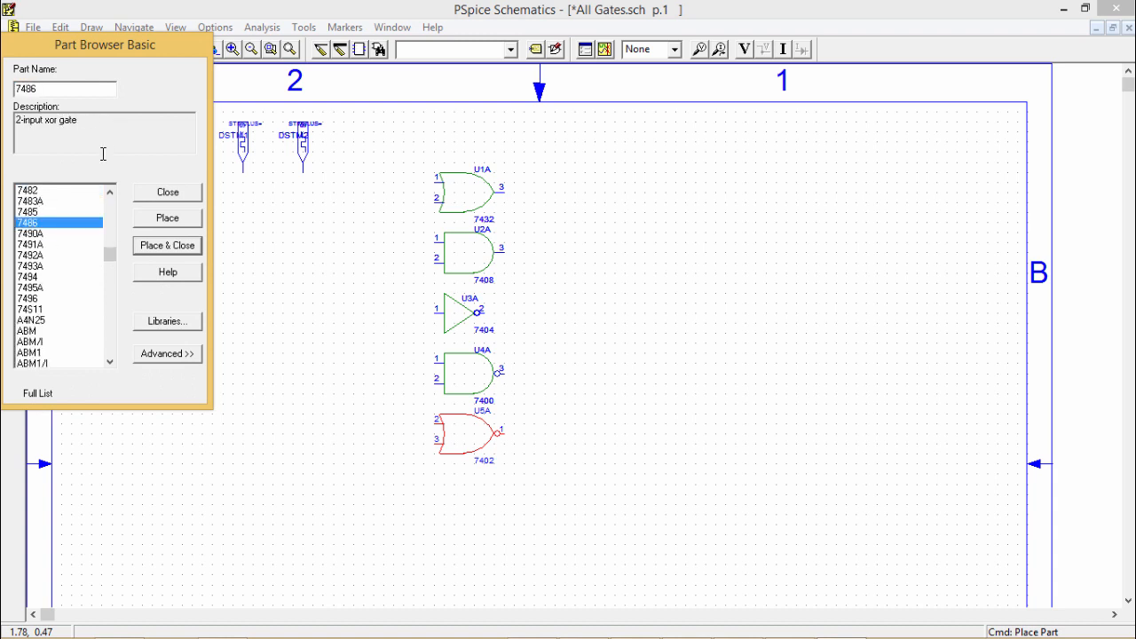
{"action": "double_click", "coordinate": [37, 224]}
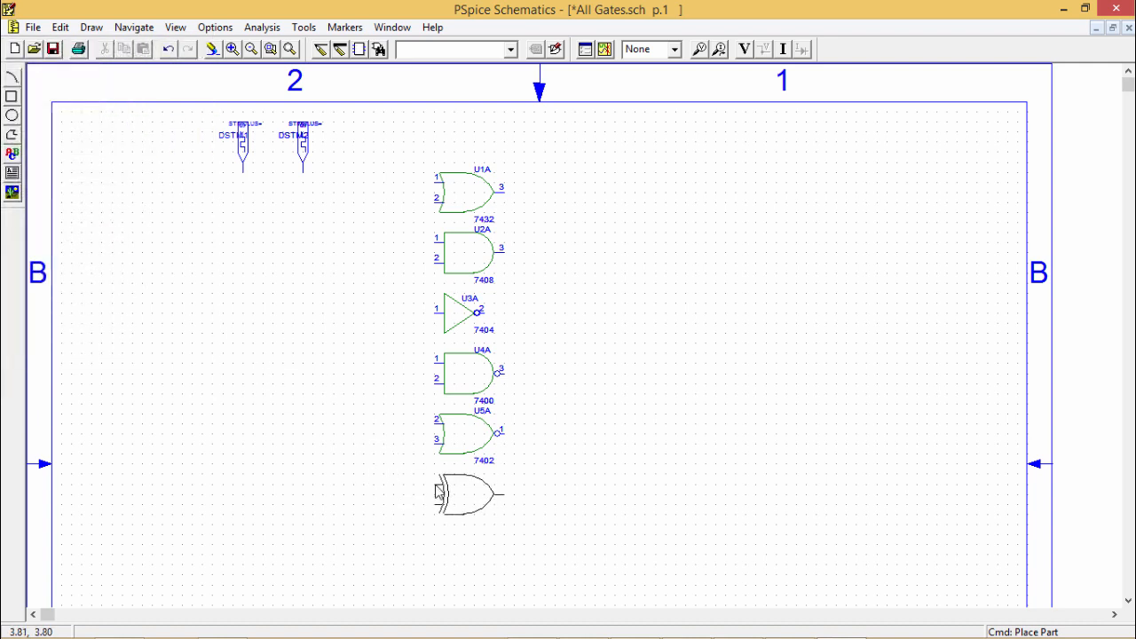
{"action": "left_click", "coordinate": [439, 494]}
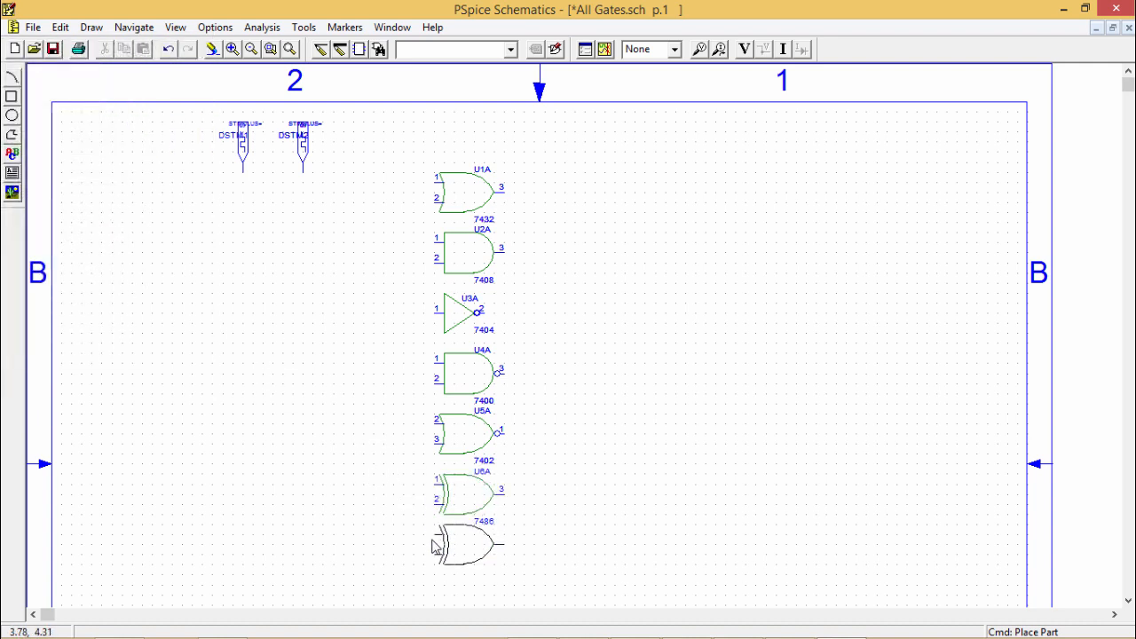
{"action": "left_click", "coordinate": [439, 554]}
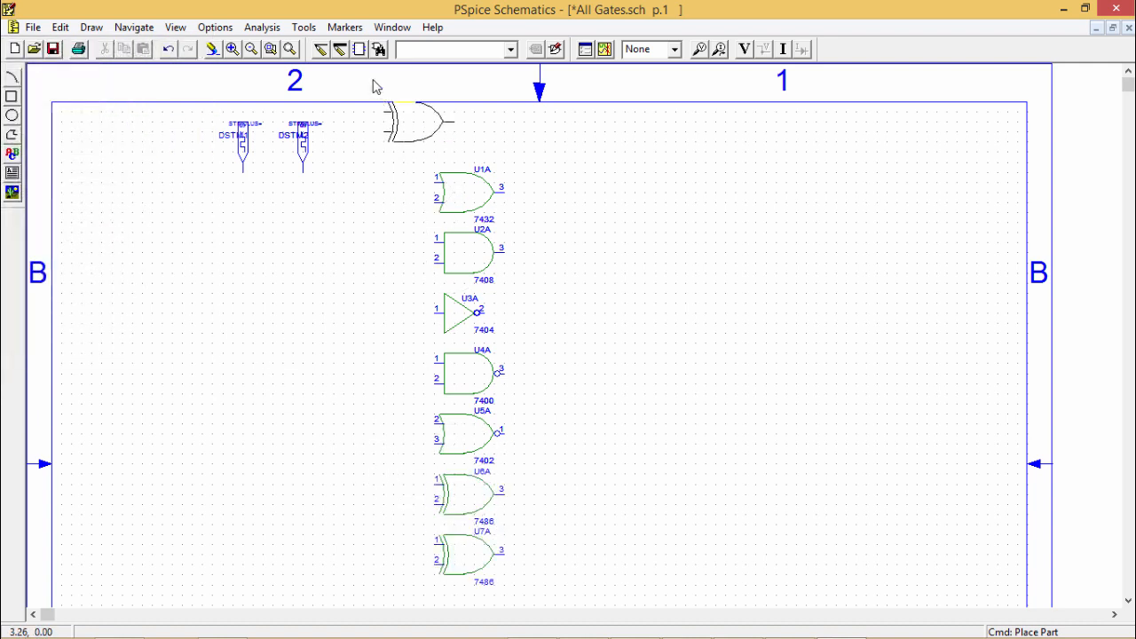
Step: Place a 7404 inverter just to the right of the lower XOR gate's output and end part placement
{"action": "left_click", "coordinate": [379, 50]}
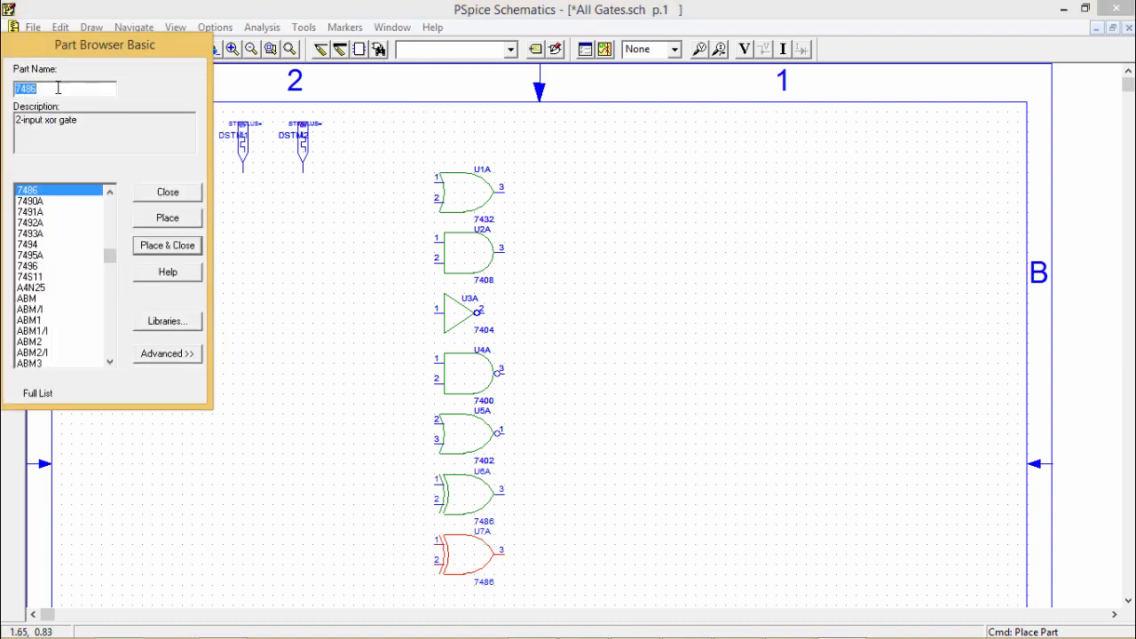
{"action": "key", "text": "BackSpace"}
{"action": "key", "text": "BackSpace"}
{"action": "type", "text": "0"}
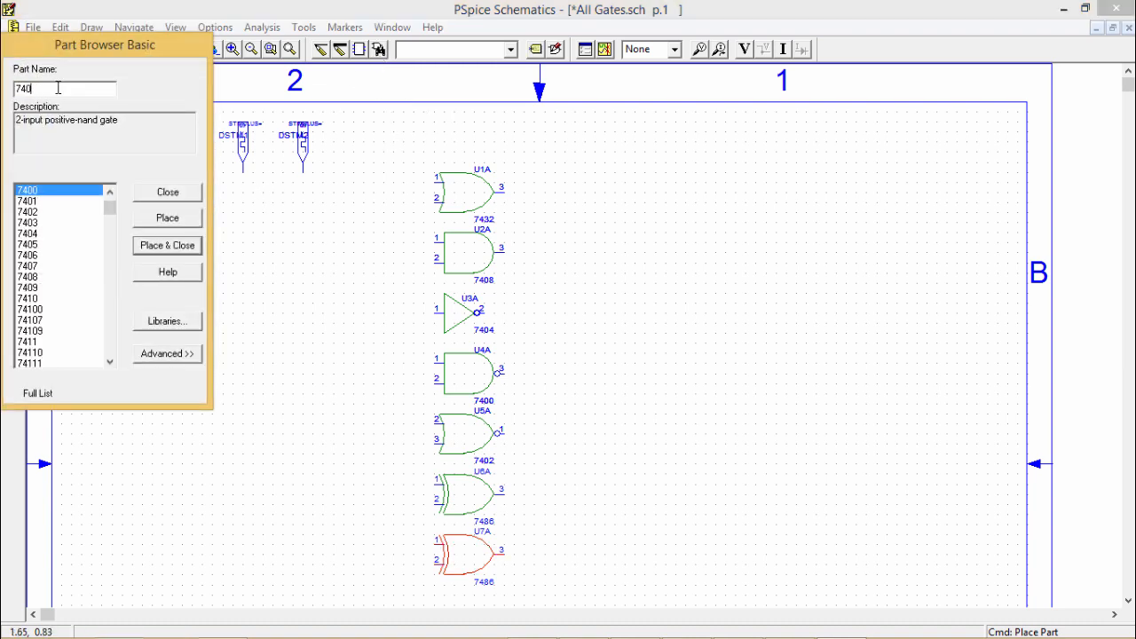
{"action": "type", "text": "4"}
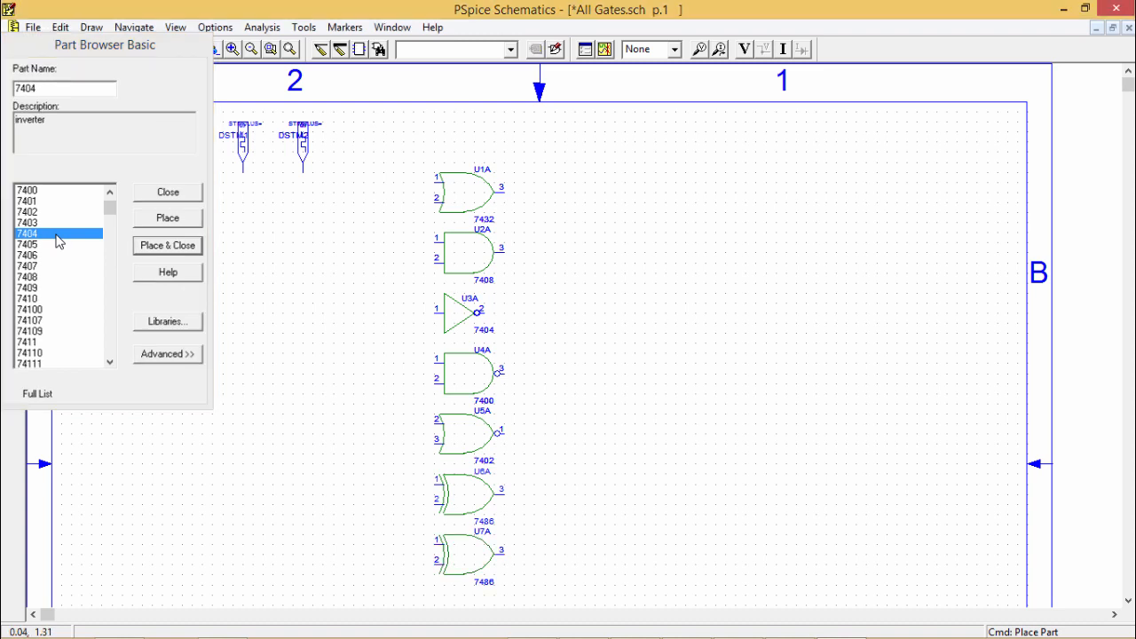
{"action": "left_click", "coordinate": [167, 245]}
{"action": "left_click", "coordinate": [533, 556]}
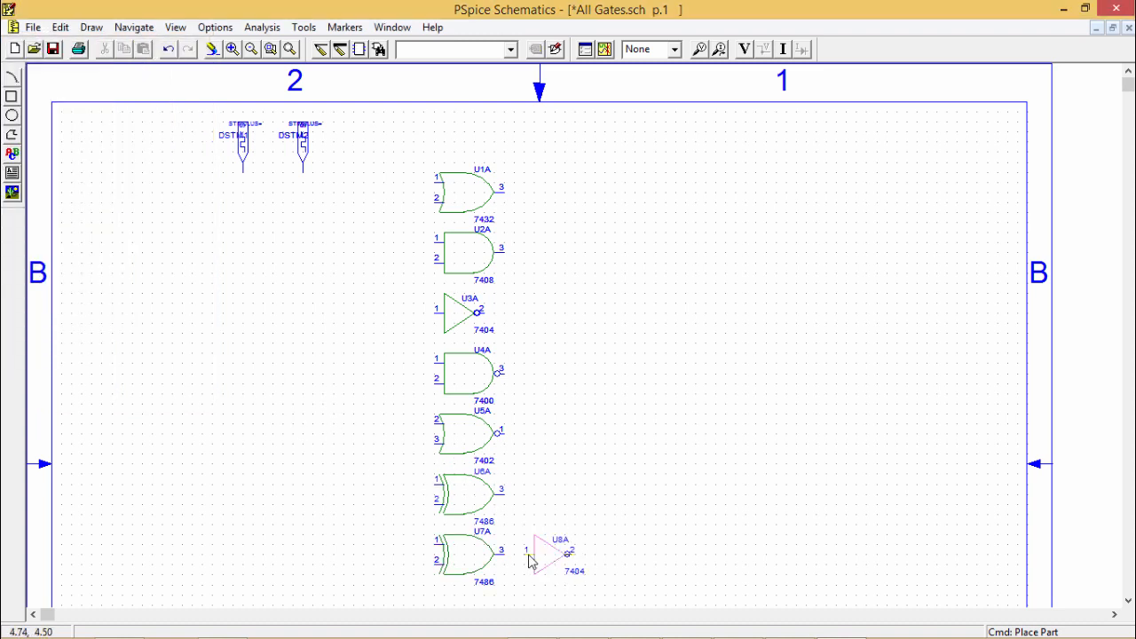
{"action": "right_click", "coordinate": [542, 475]}
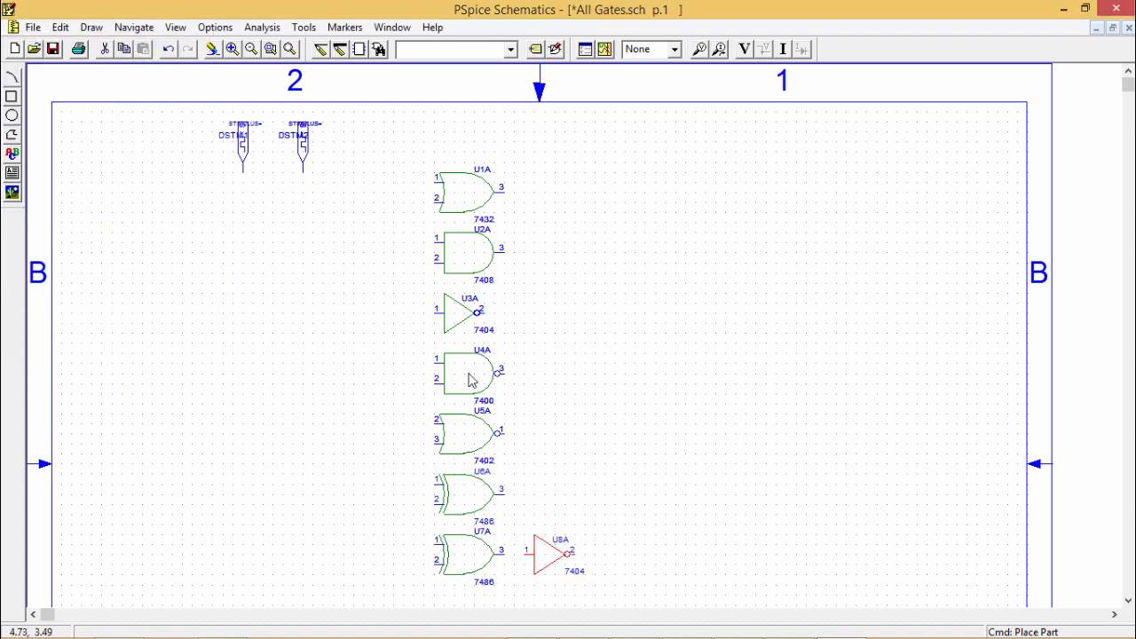
Step: Wire DSTM1's output to pin 2 and DSTM2's output to pin 1 of the lowest XOR gate, U7A
{"action": "left_click", "coordinate": [322, 55]}
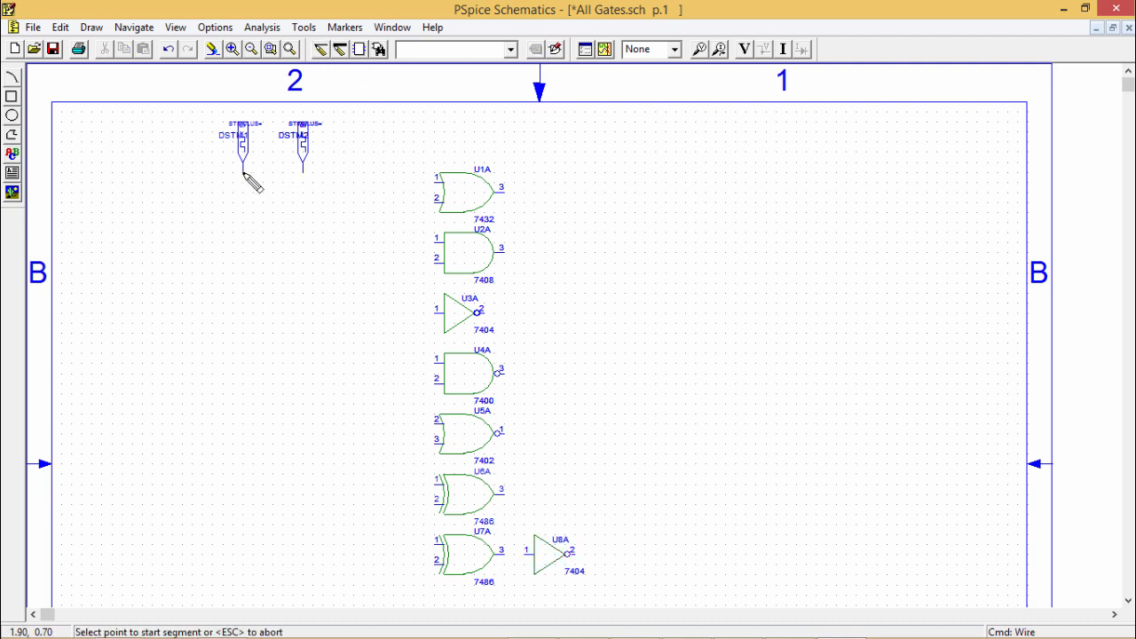
{"action": "left_click", "coordinate": [243, 172]}
{"action": "left_click", "coordinate": [435, 564]}
{"action": "left_click", "coordinate": [303, 171]}
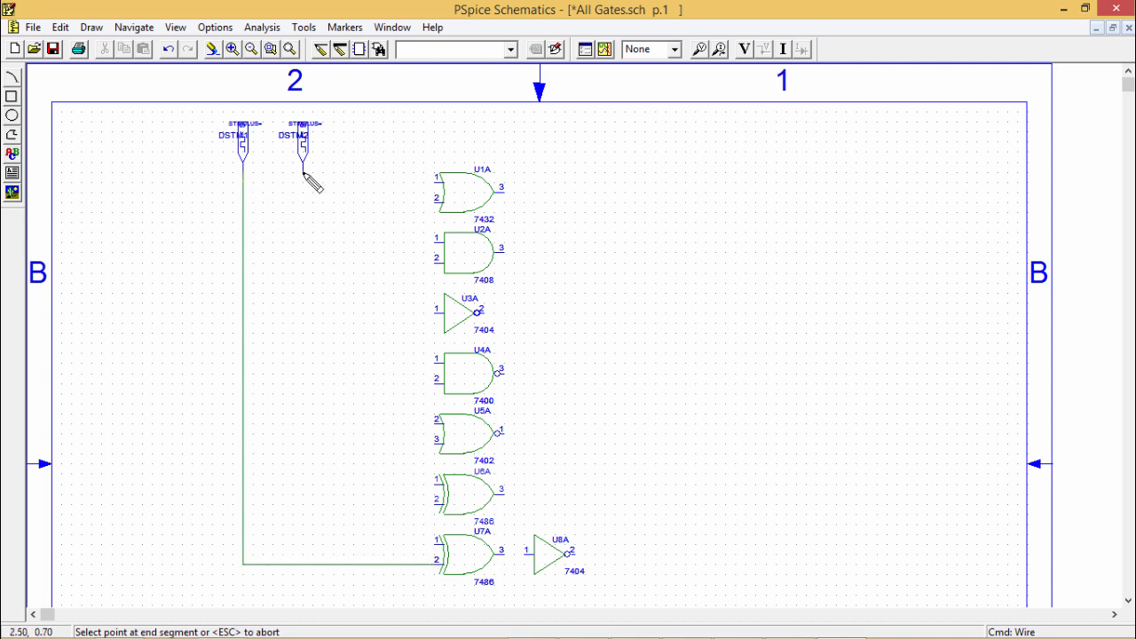
{"action": "left_click", "coordinate": [436, 543]}
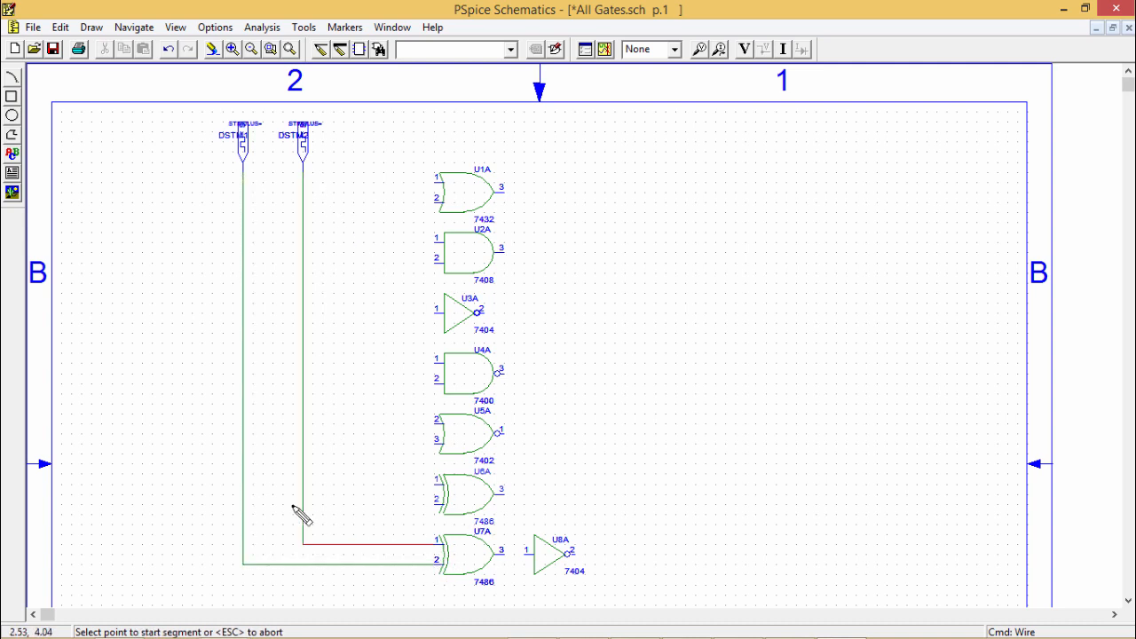
Step: Wire the DSTM1 line to the lower inputs and the DSTM2 line to the upper inputs of XOR gate U6A and NOR gate U5A
{"action": "left_click", "coordinate": [242, 503]}
{"action": "left_click", "coordinate": [434, 504]}
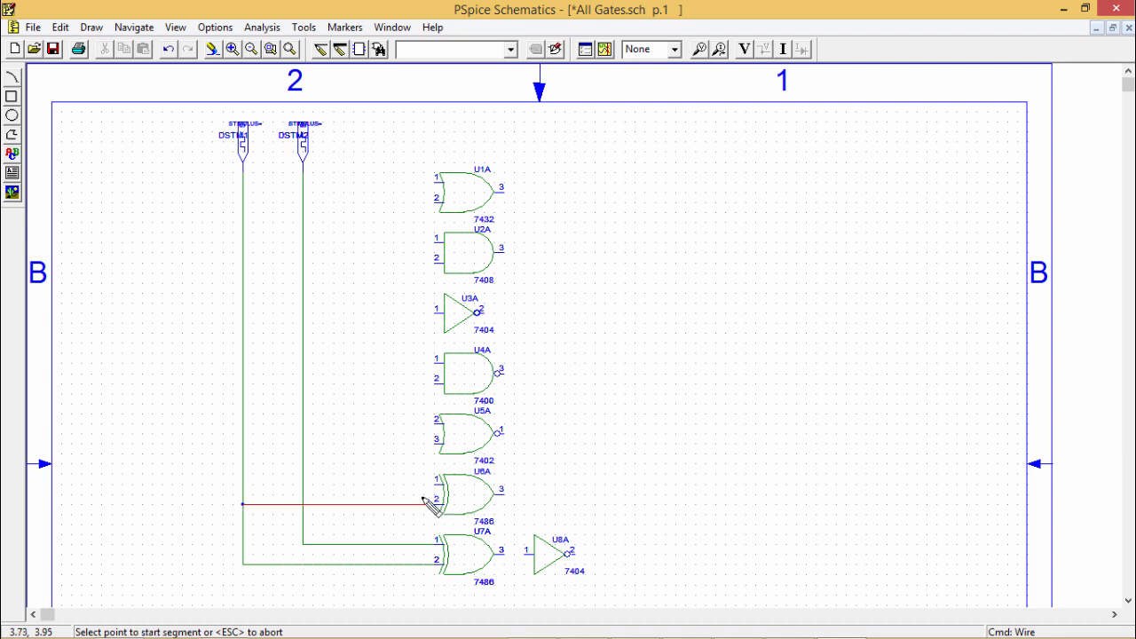
{"action": "left_click", "coordinate": [302, 484]}
{"action": "left_click", "coordinate": [434, 483]}
{"action": "left_click", "coordinate": [242, 442]}
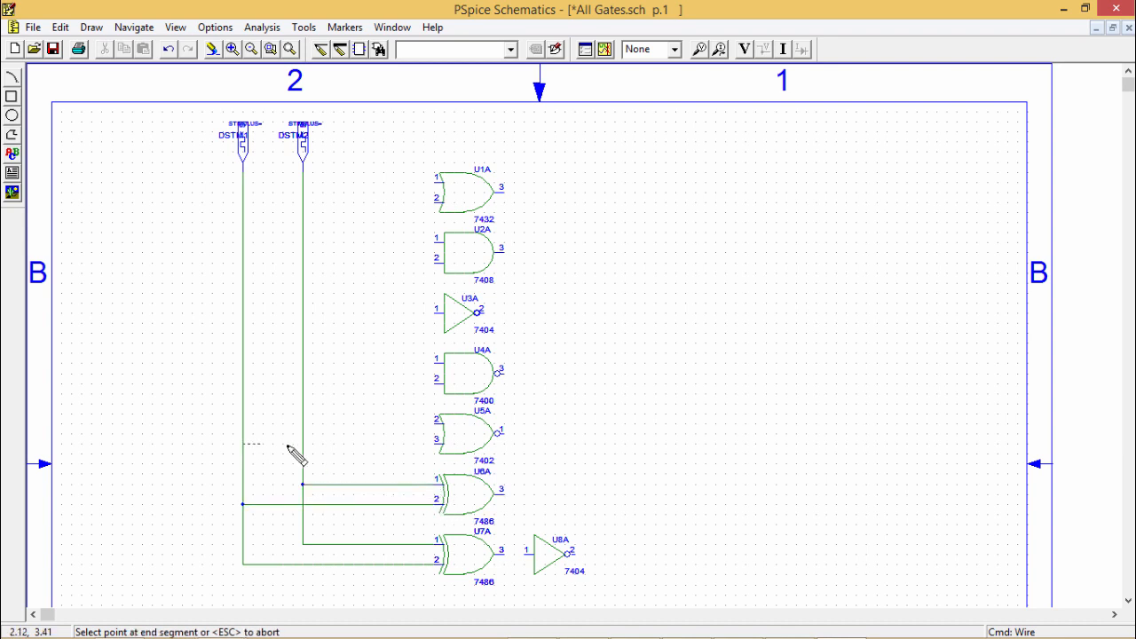
{"action": "left_click", "coordinate": [435, 443]}
{"action": "left_click", "coordinate": [303, 424]}
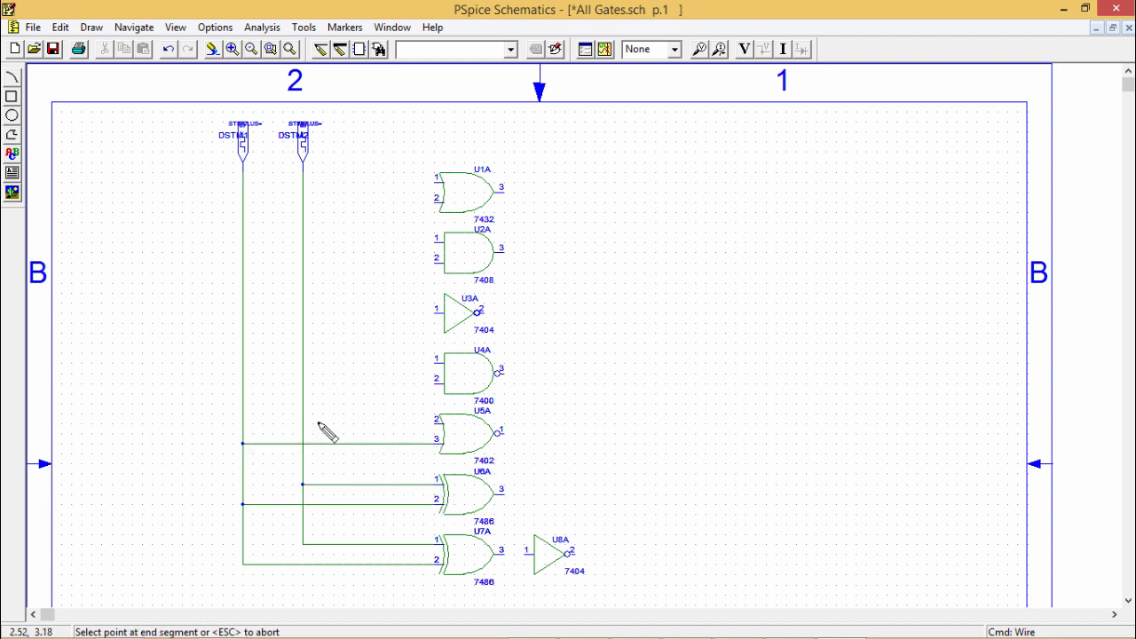
{"action": "left_click", "coordinate": [435, 423]}
Step: Wire NAND gate U4A's pin 2 to the DSTM1 line and pin 1 to the DSTM2 line, and inverter U3A's input to the DSTM1 line
{"action": "left_click", "coordinate": [242, 383]}
{"action": "left_click", "coordinate": [435, 383]}
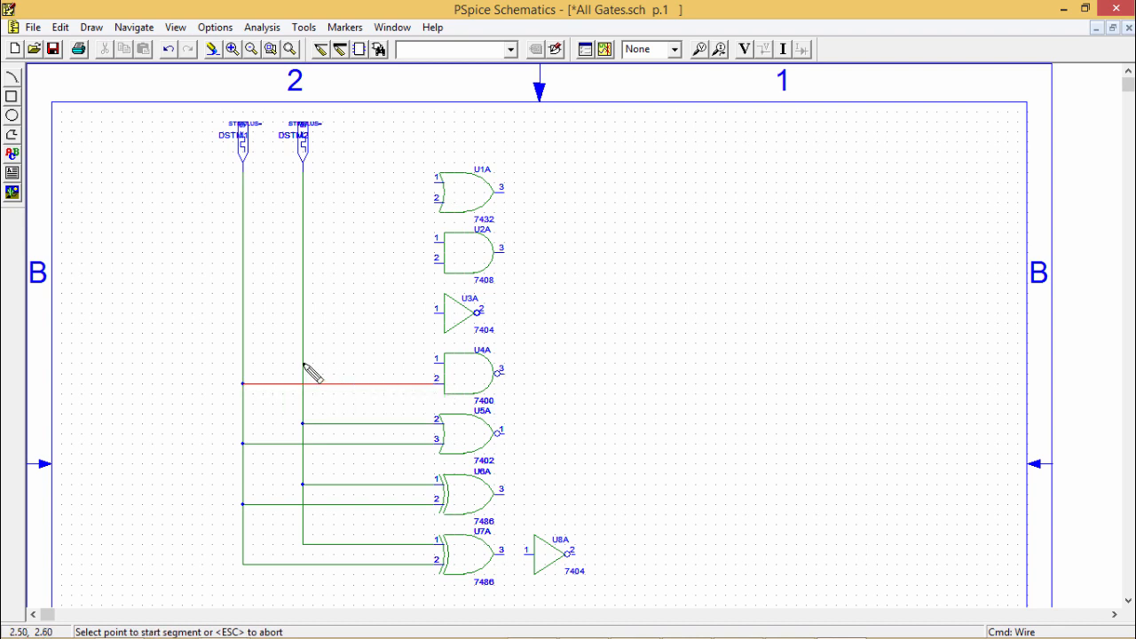
{"action": "left_click", "coordinate": [303, 363]}
{"action": "left_click", "coordinate": [434, 363]}
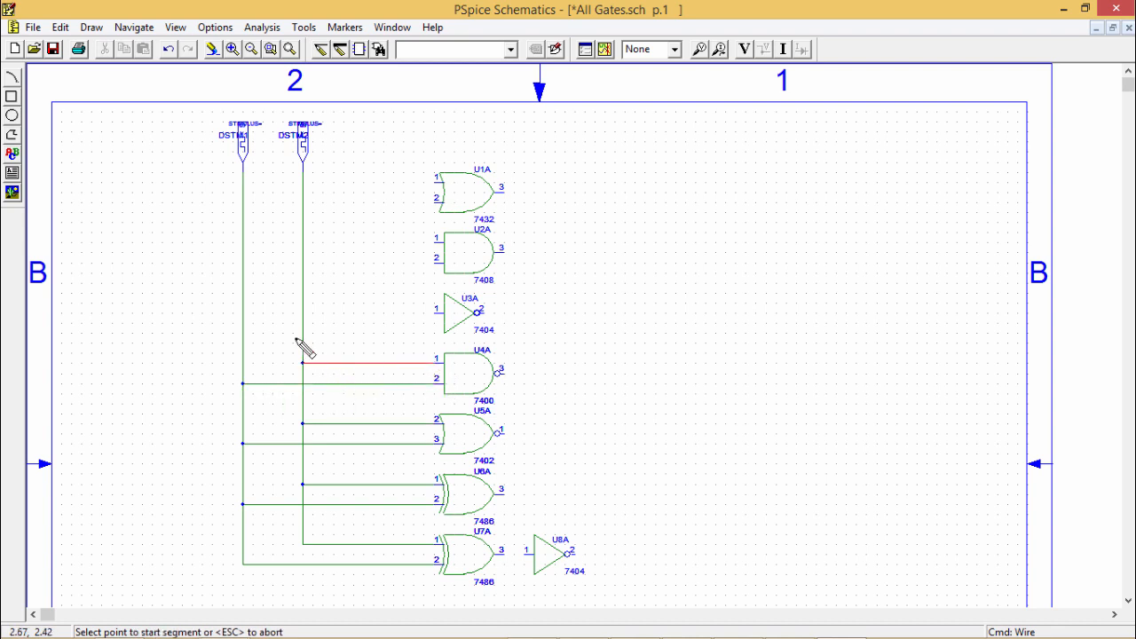
{"action": "left_click", "coordinate": [243, 313]}
{"action": "left_click", "coordinate": [435, 312]}
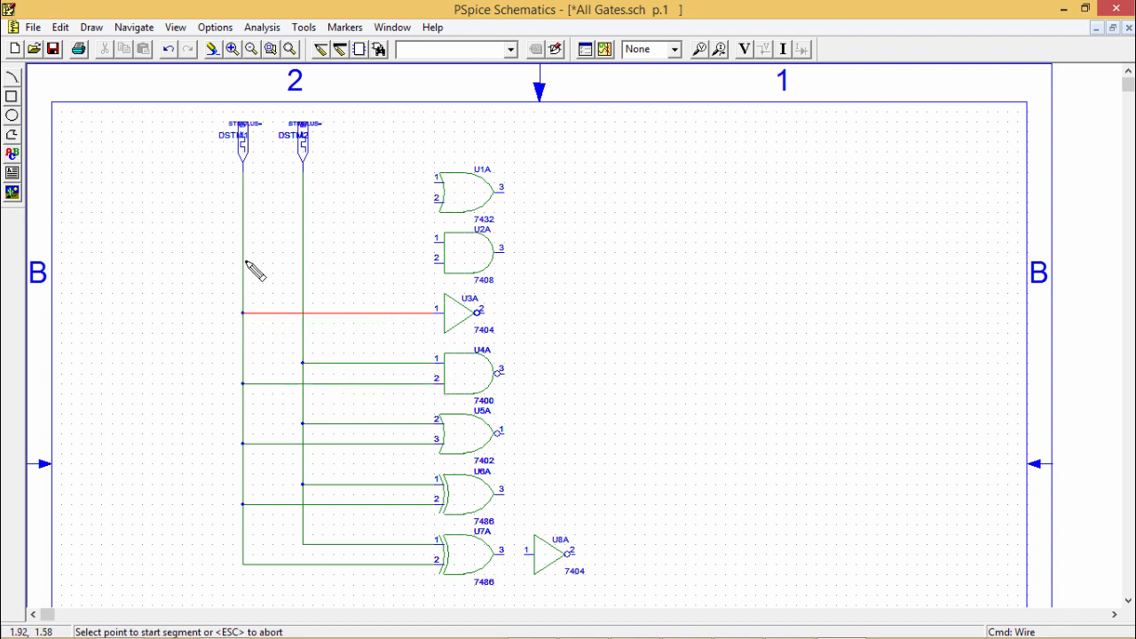
Step: Wire the DSTM1 line to pin 2 and the DSTM2 line to pin 1 of AND gate U2A and OR gate U1A
{"action": "left_click", "coordinate": [242, 263]}
{"action": "left_click", "coordinate": [435, 263]}
{"action": "left_click", "coordinate": [302, 242]}
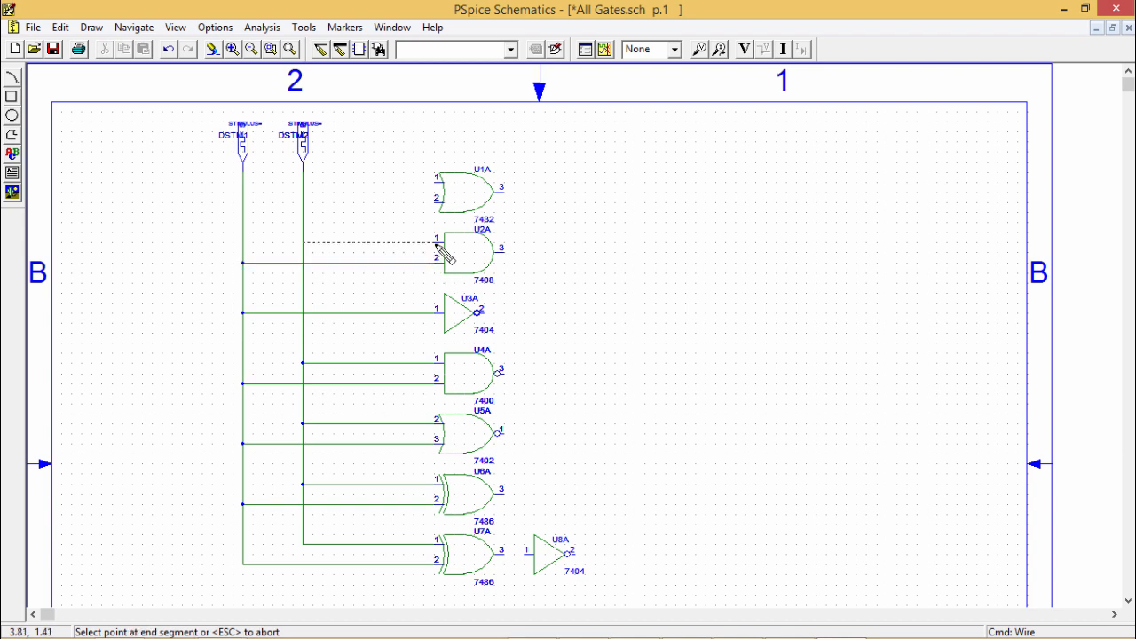
{"action": "left_click", "coordinate": [435, 242]}
{"action": "left_click", "coordinate": [242, 202]}
{"action": "left_click", "coordinate": [434, 202]}
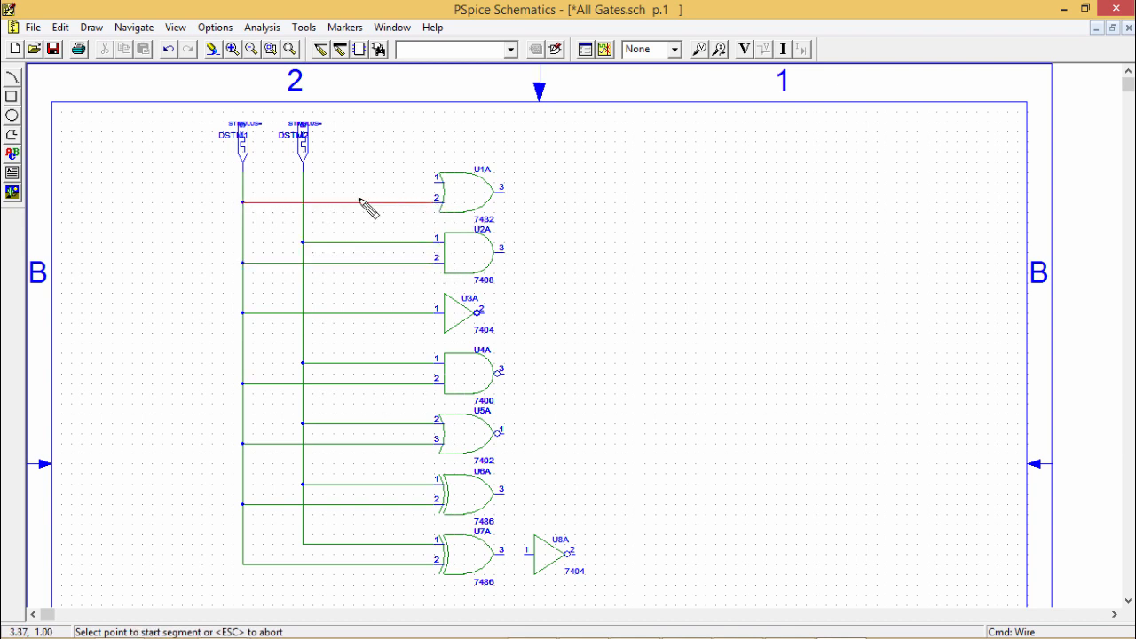
{"action": "left_click", "coordinate": [303, 182]}
{"action": "left_click", "coordinate": [435, 182]}
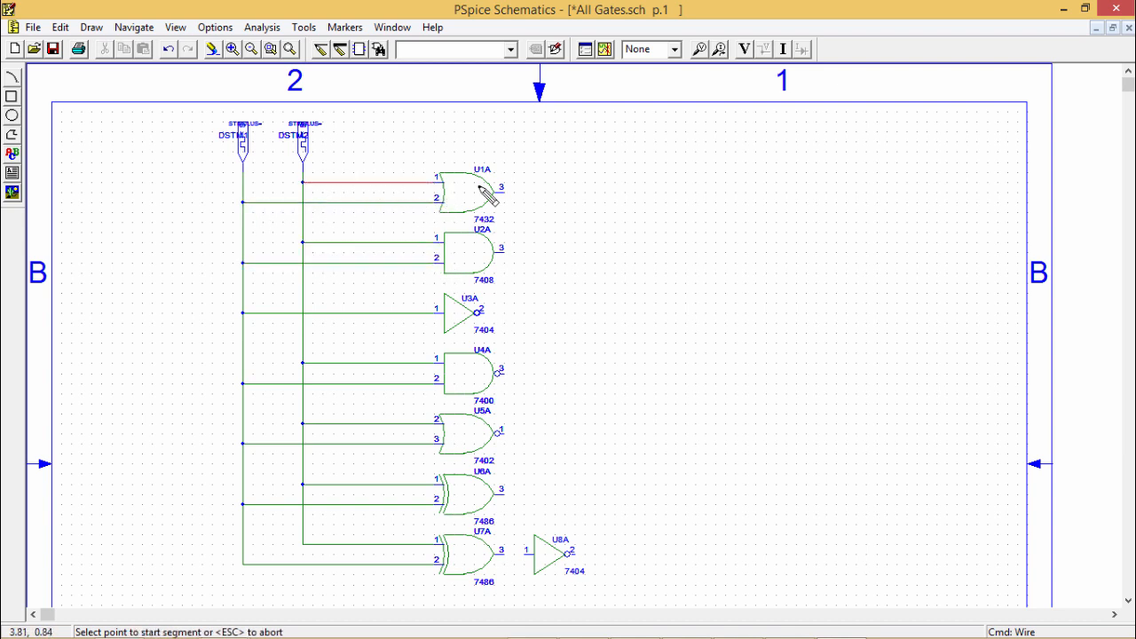
Step: Place seven IF_OUT interface output ports in a column beyond the gates, each level with one gate's output
{"action": "left_click", "coordinate": [379, 48]}
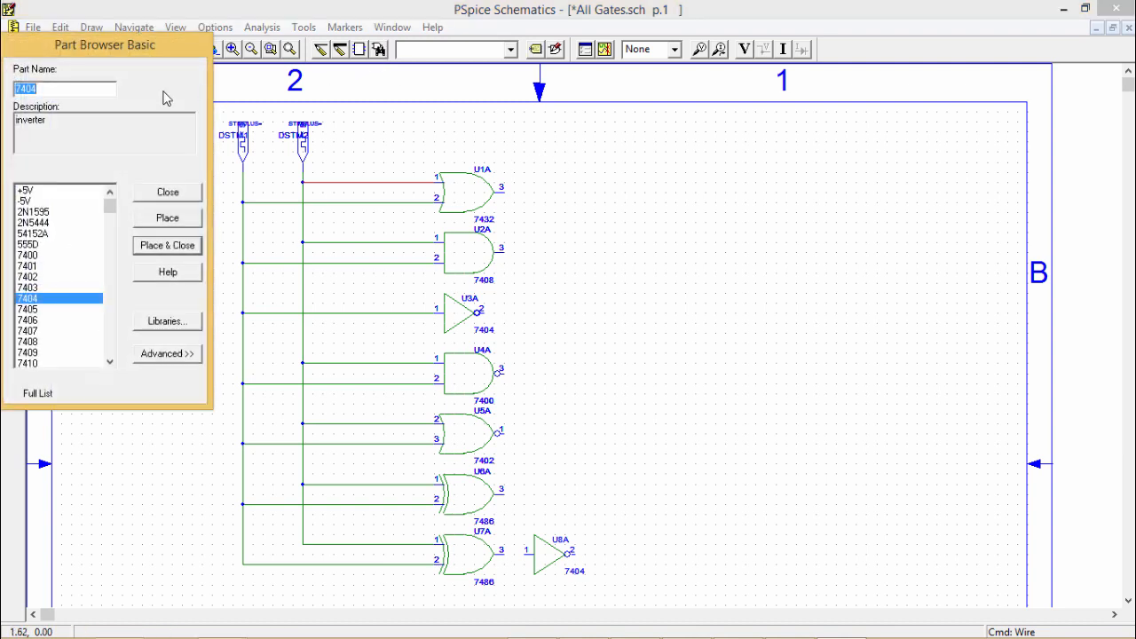
{"action": "type", "text": "if"}
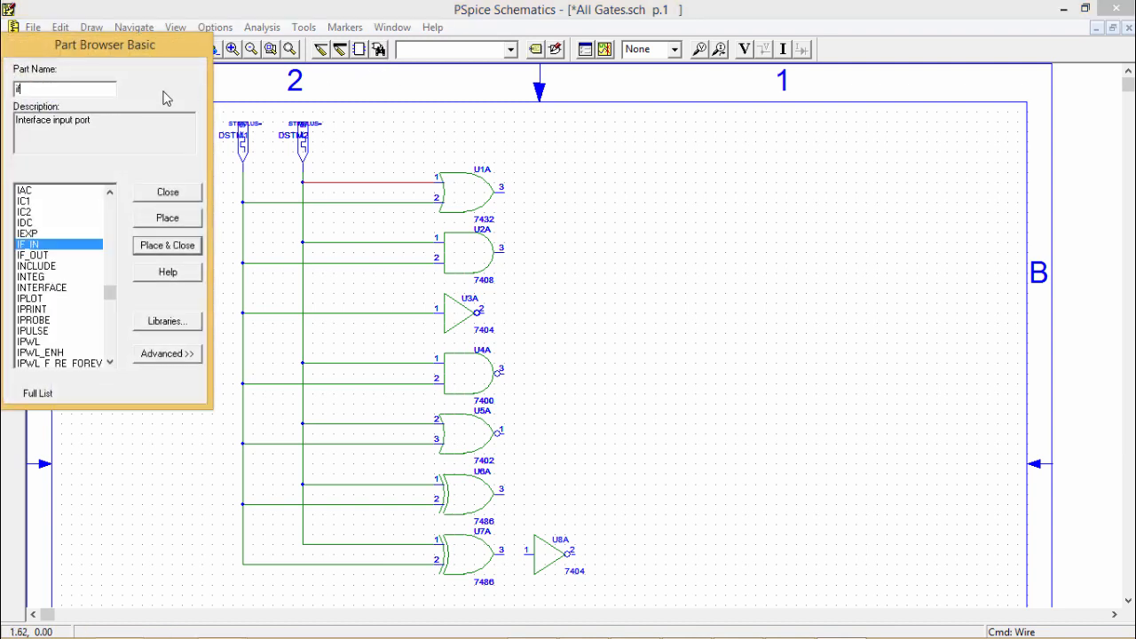
{"action": "double_click", "coordinate": [59, 256]}
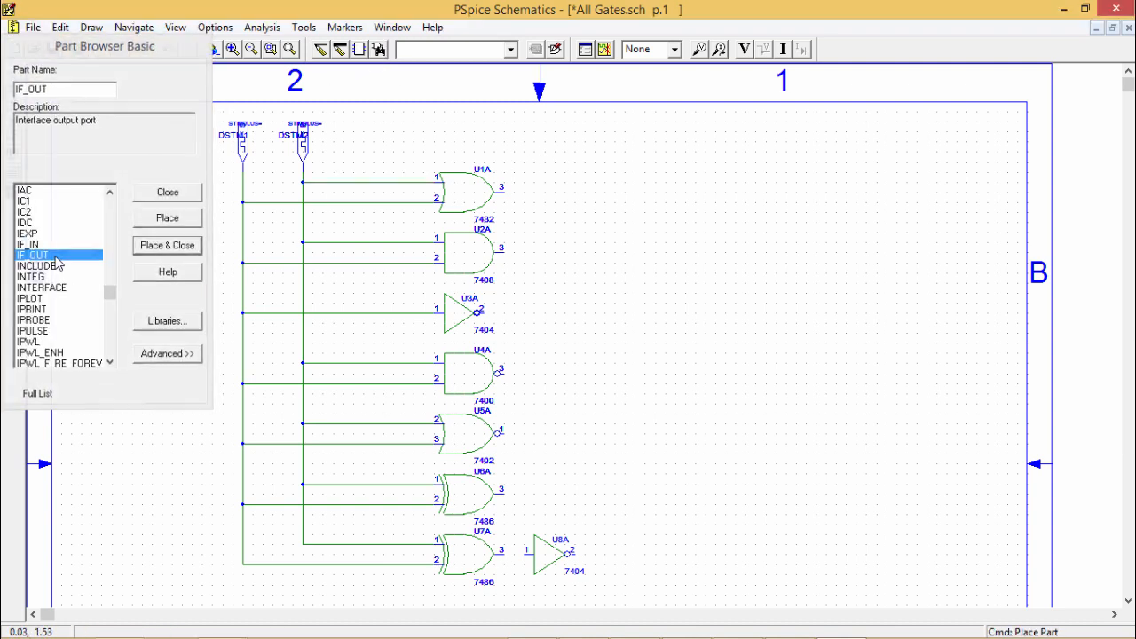
{"action": "left_click", "coordinate": [636, 195]}
{"action": "left_click", "coordinate": [635, 255]}
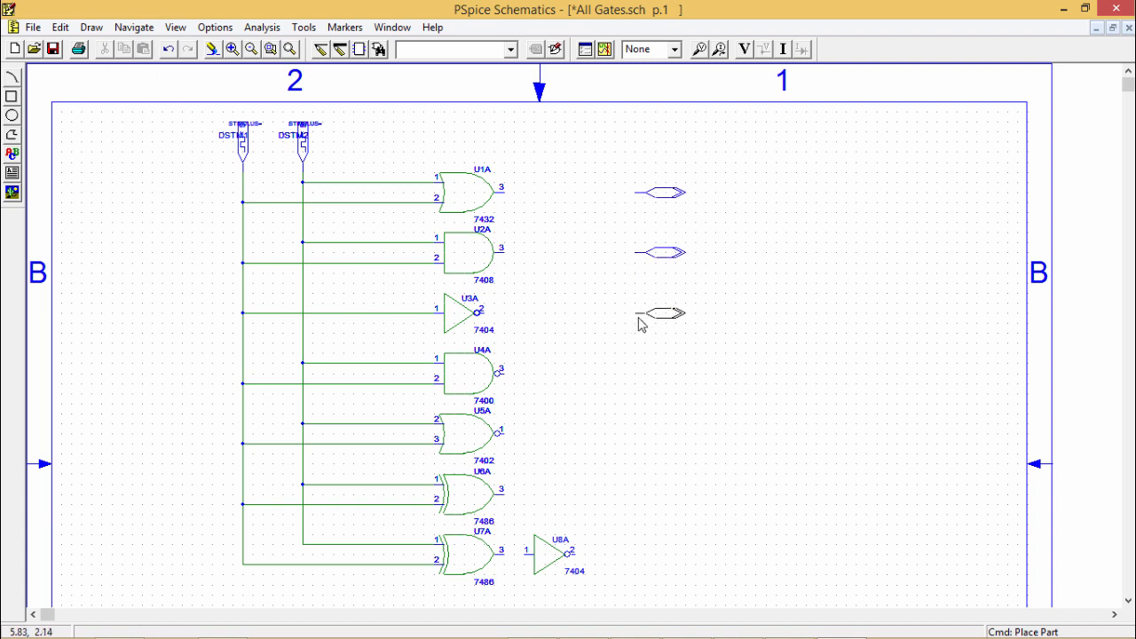
{"action": "left_click", "coordinate": [638, 316]}
{"action": "left_click", "coordinate": [636, 376]}
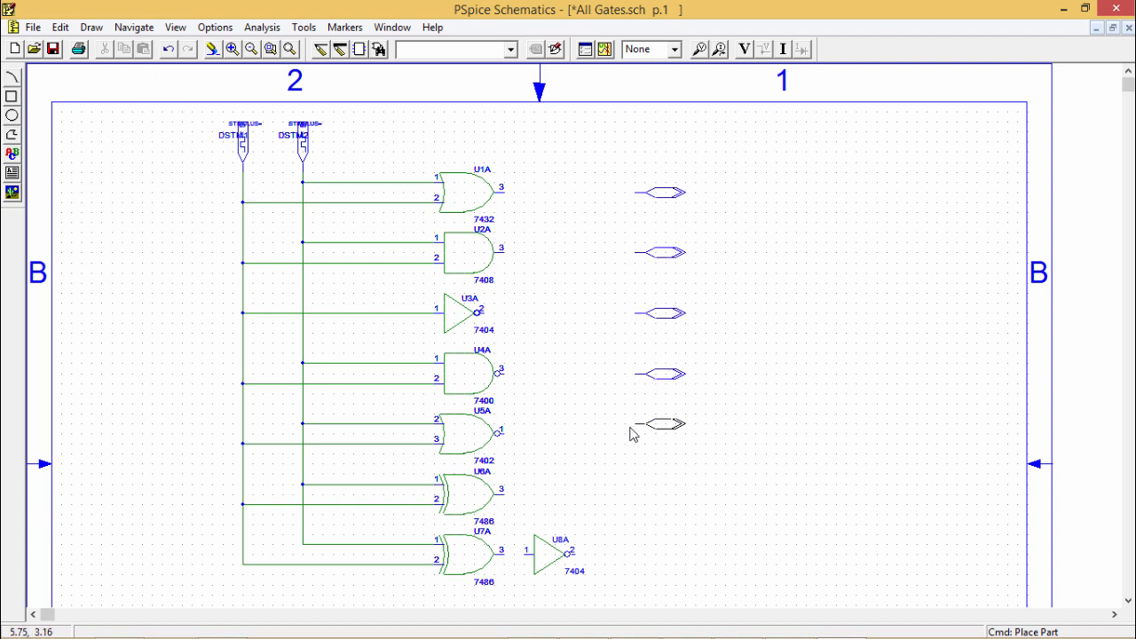
{"action": "left_click", "coordinate": [631, 438]}
{"action": "left_click", "coordinate": [635, 496]}
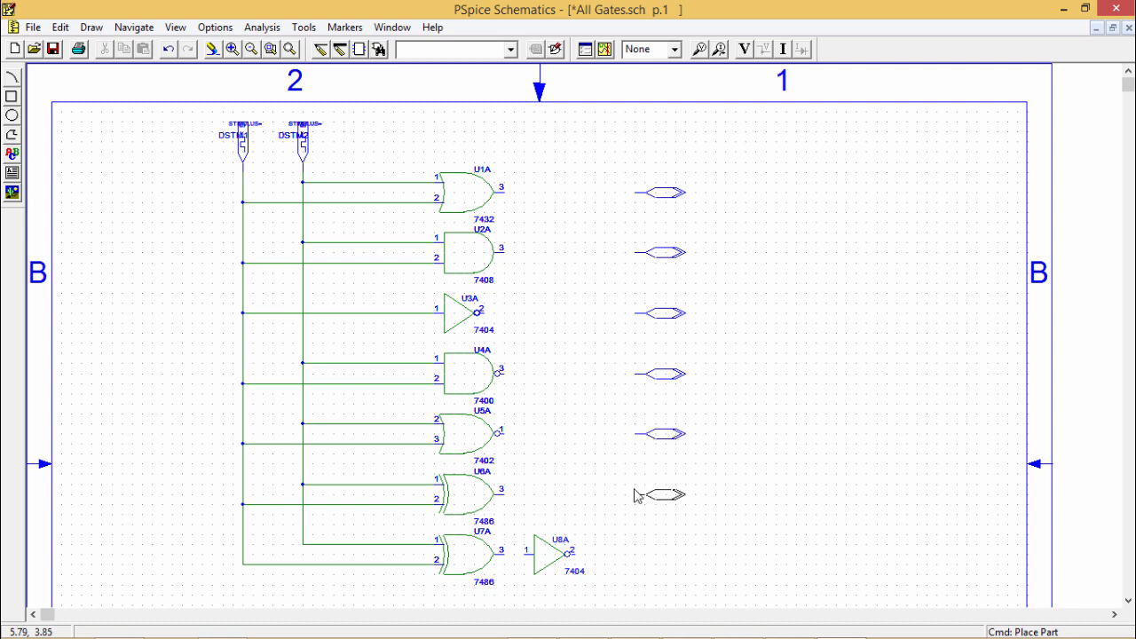
{"action": "left_click", "coordinate": [636, 556]}
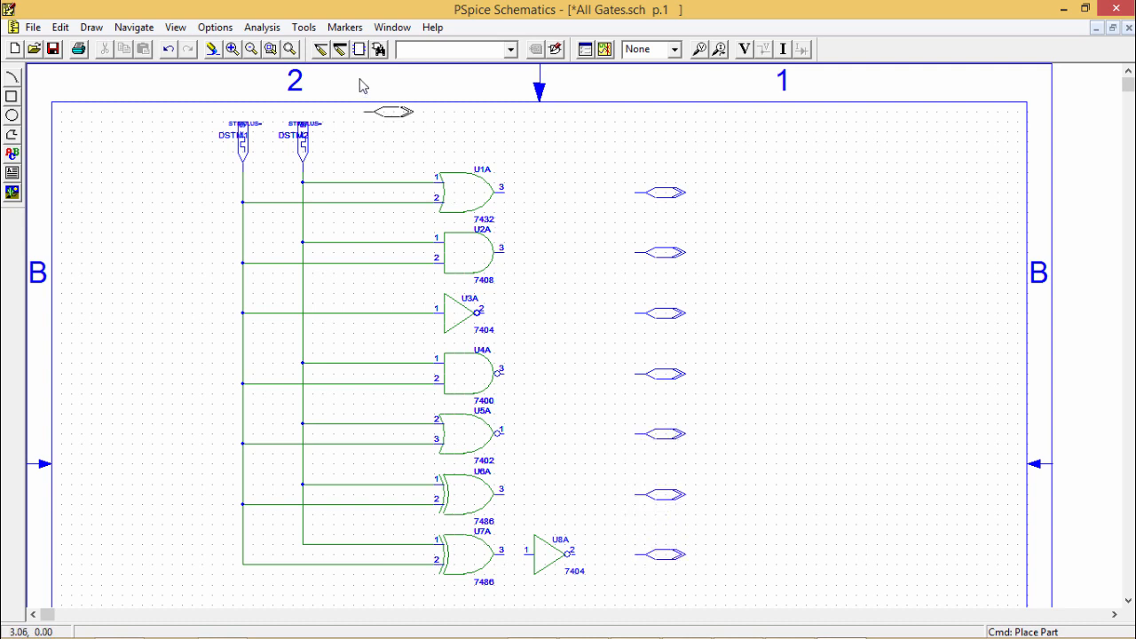
Step: Wire the outputs of OR gate U1A, AND gate U2A and inverter U3A to the output ports level with them
{"action": "left_click", "coordinate": [321, 51]}
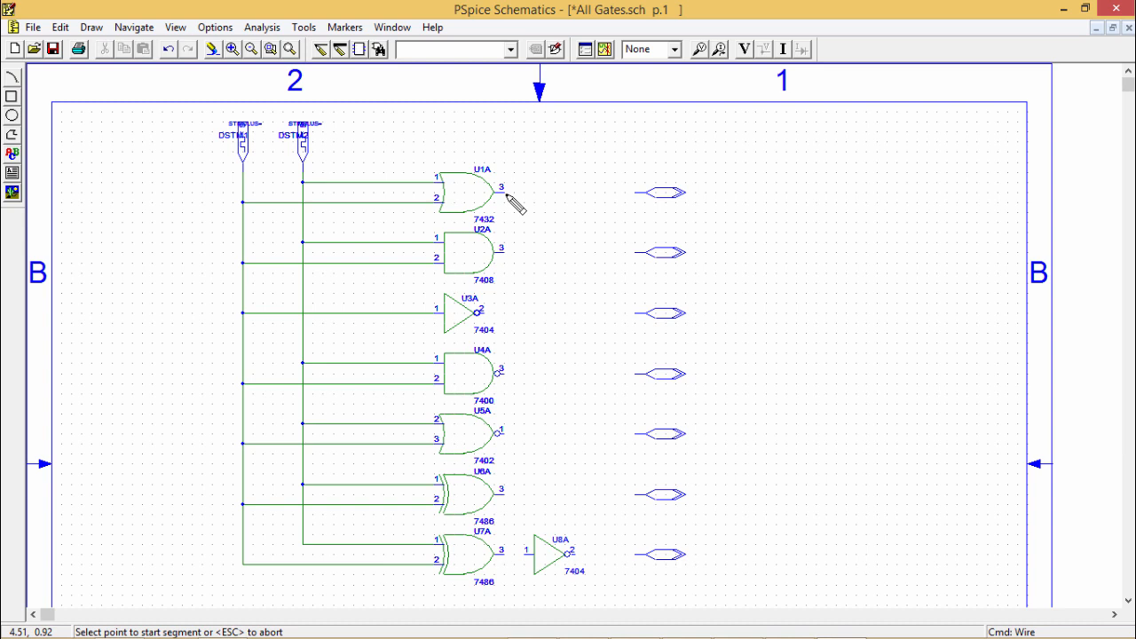
{"action": "left_click", "coordinate": [505, 192]}
{"action": "left_click", "coordinate": [646, 192]}
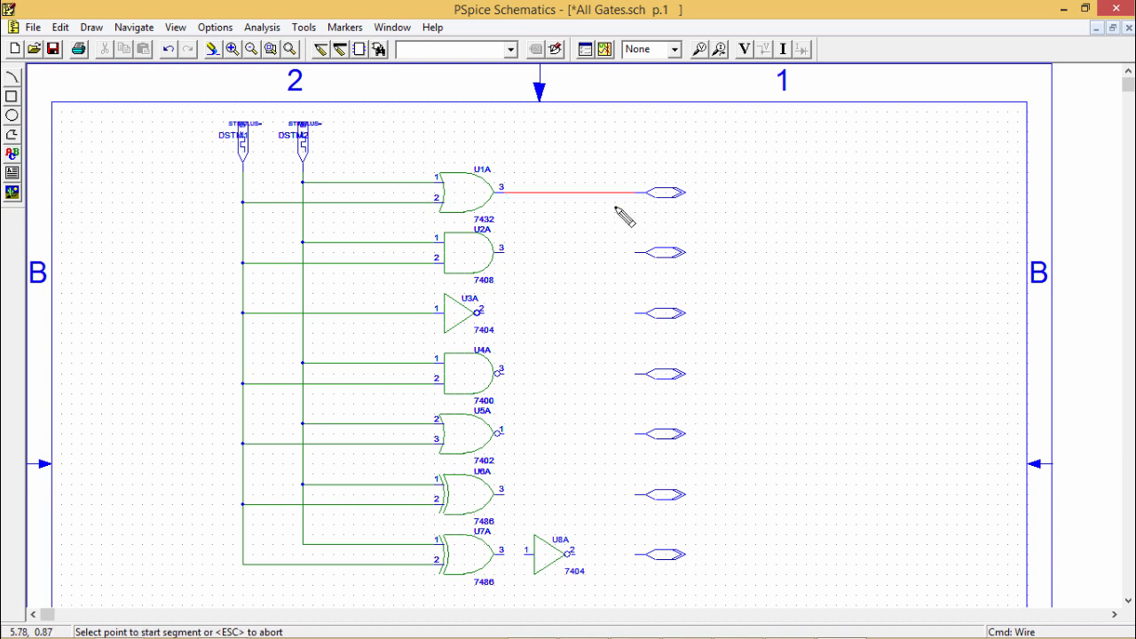
{"action": "left_click", "coordinate": [506, 253]}
{"action": "left_click", "coordinate": [646, 253]}
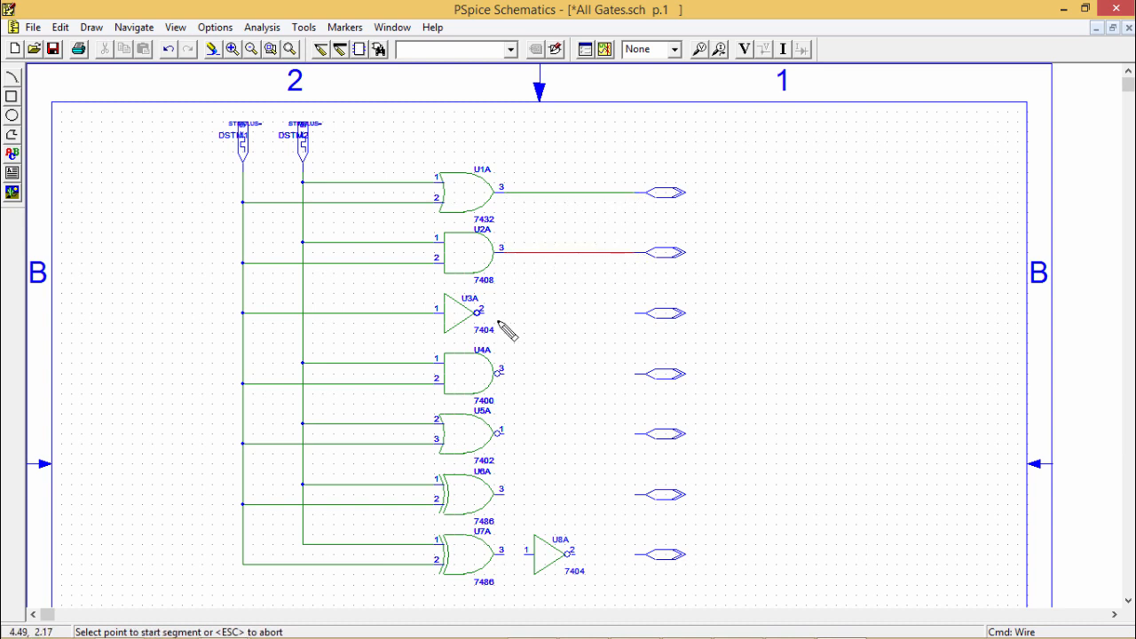
{"action": "left_click", "coordinate": [485, 313]}
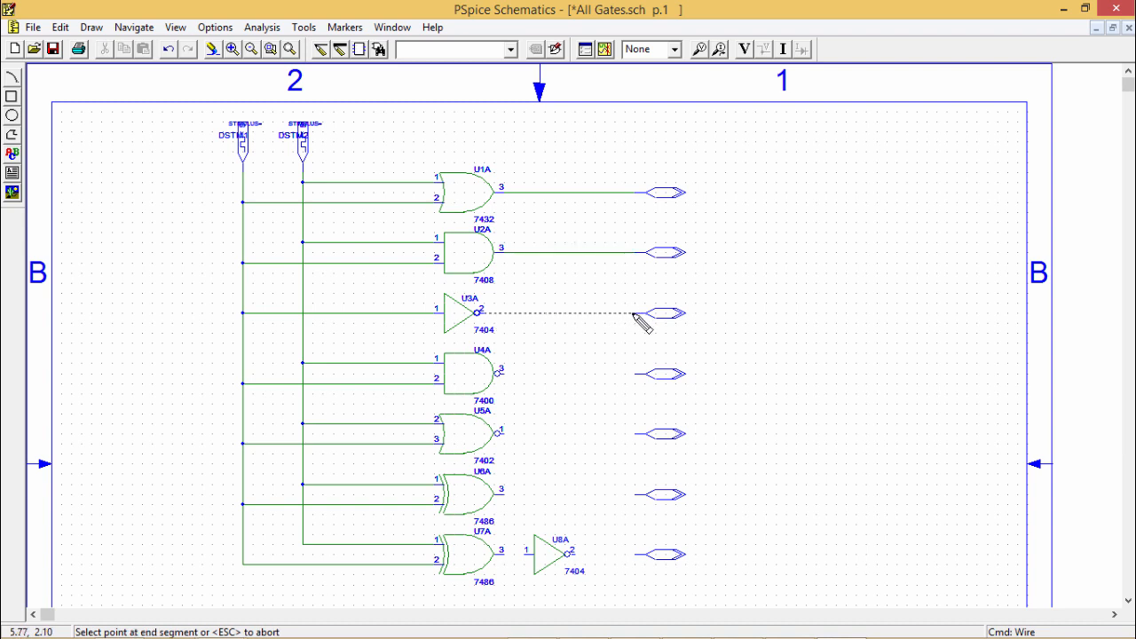
{"action": "left_click", "coordinate": [646, 313]}
Step: Wire the outputs of NAND gate U4A, NOR gate U5A and XOR gate U6A to the output ports level with them
{"action": "left_click", "coordinate": [503, 373]}
{"action": "left_click", "coordinate": [646, 373]}
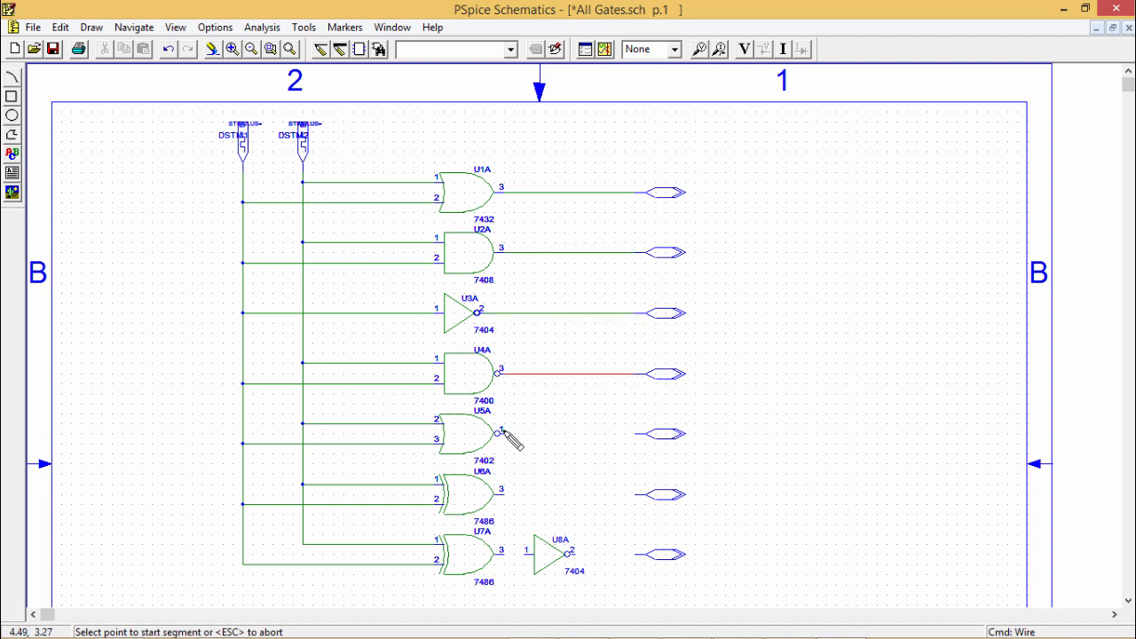
{"action": "left_click", "coordinate": [502, 433]}
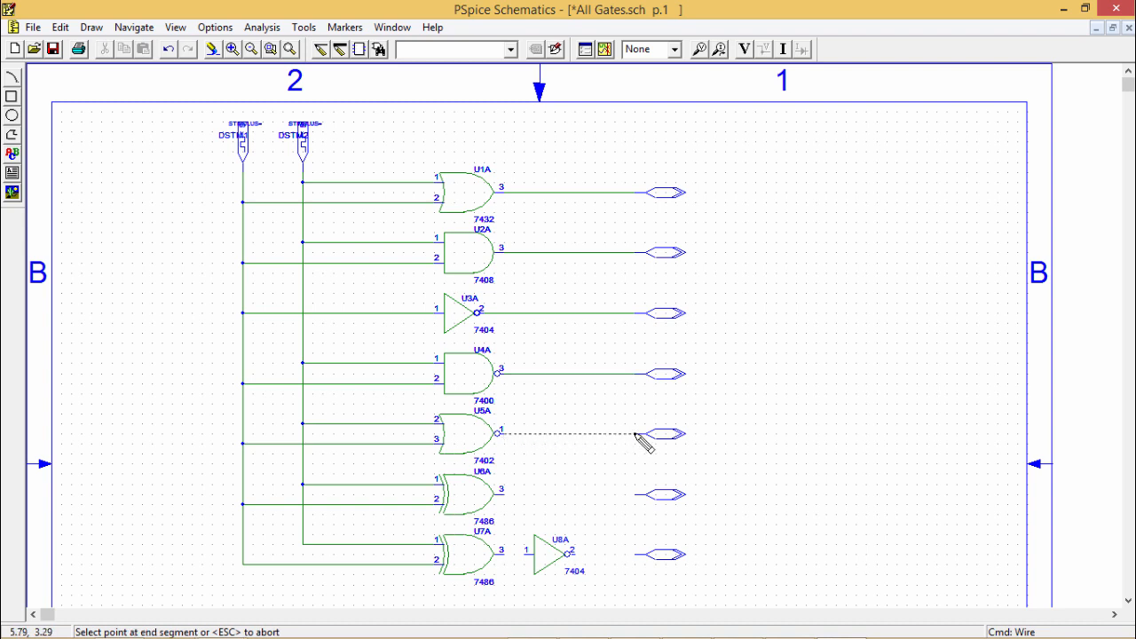
{"action": "left_click", "coordinate": [645, 434]}
{"action": "left_click", "coordinate": [502, 493]}
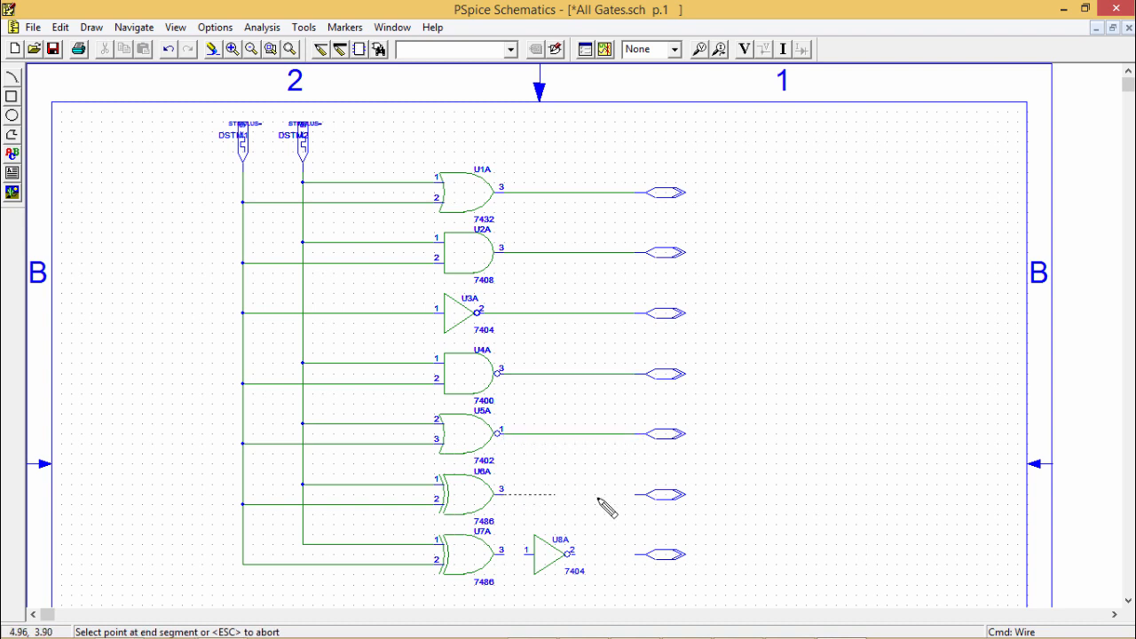
{"action": "left_click", "coordinate": [646, 494]}
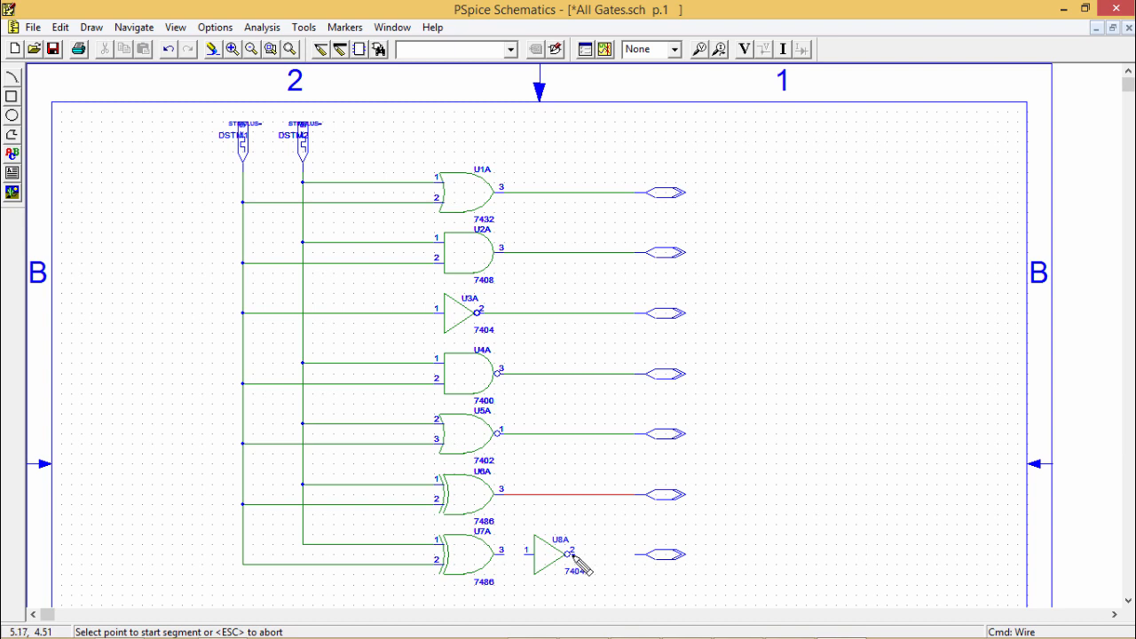
Step: Wire inverter U8A's output to the lowest output port and XOR gate U7A's output to the inverter's input
{"action": "left_click", "coordinate": [575, 555]}
{"action": "left_click", "coordinate": [635, 555]}
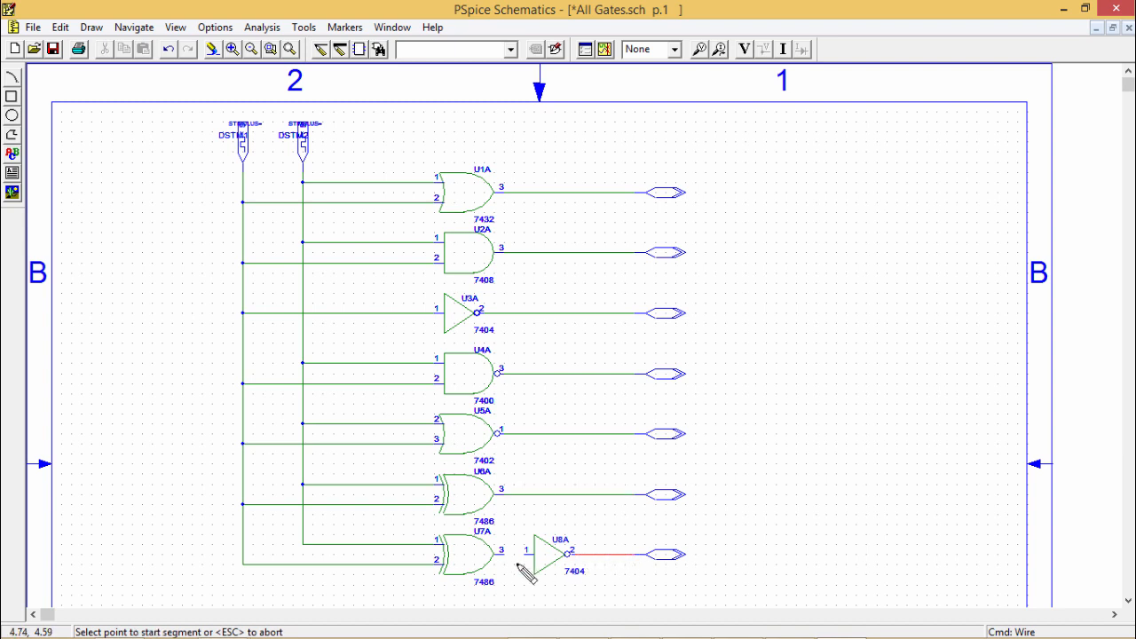
{"action": "left_click", "coordinate": [503, 554]}
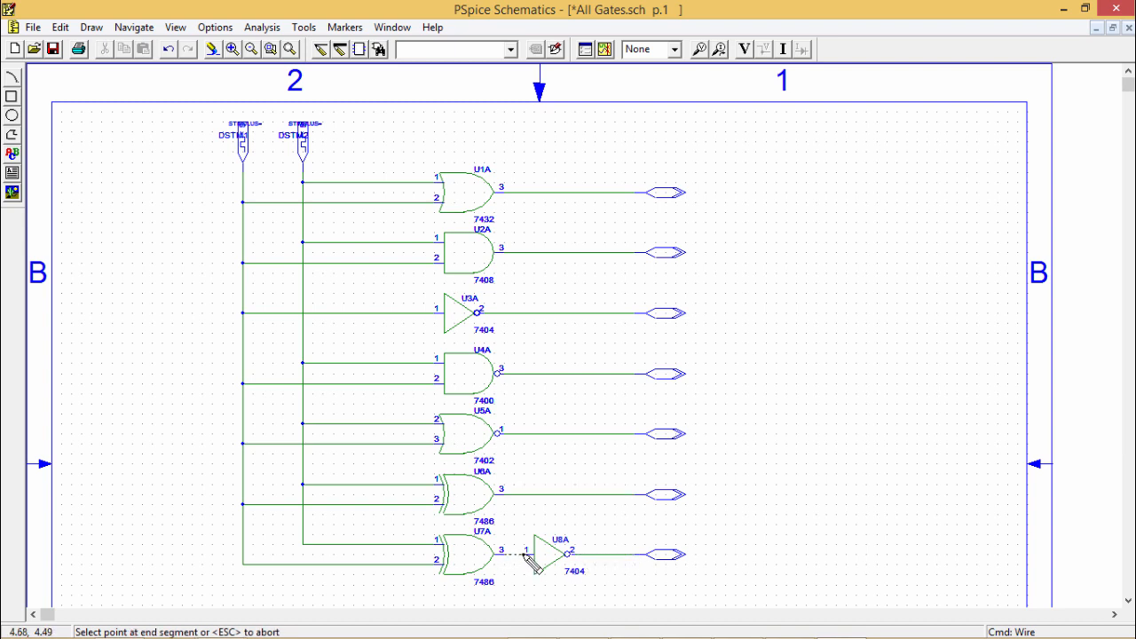
{"action": "left_click", "coordinate": [526, 554]}
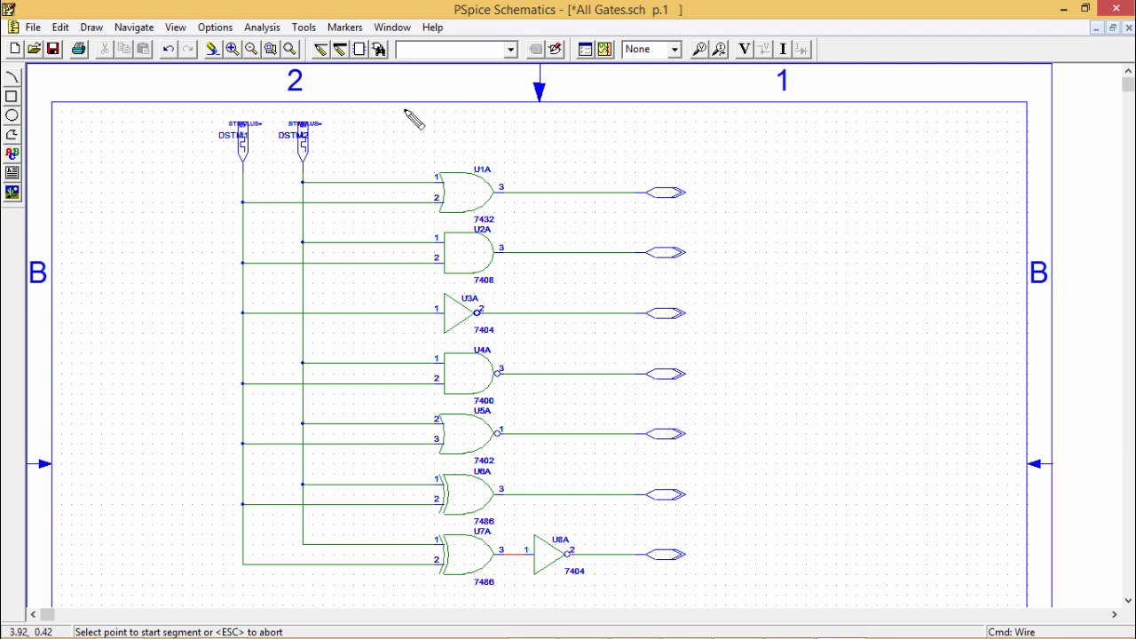
Step: Label the OR gate's output port OR-O/P and the AND gate's output port AND-O/P
{"action": "double_click", "coordinate": [665, 194]}
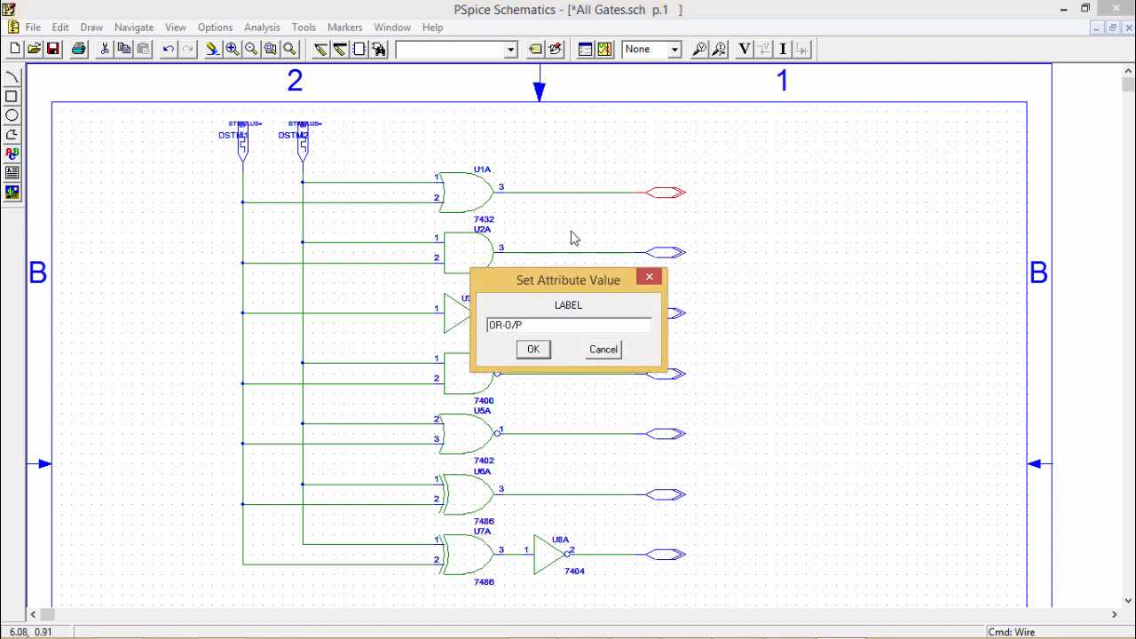
{"action": "type", "text": "OR-O/P"}
{"action": "left_click", "coordinate": [532, 349]}
{"action": "double_click", "coordinate": [667, 254]}
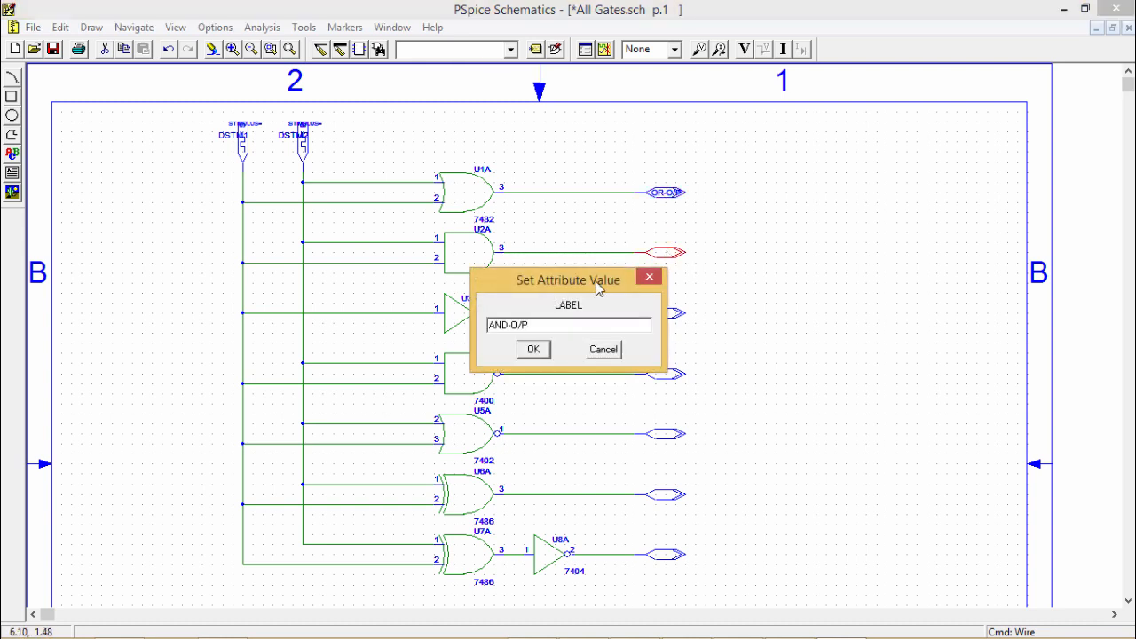
{"action": "left_click", "coordinate": [532, 349]}
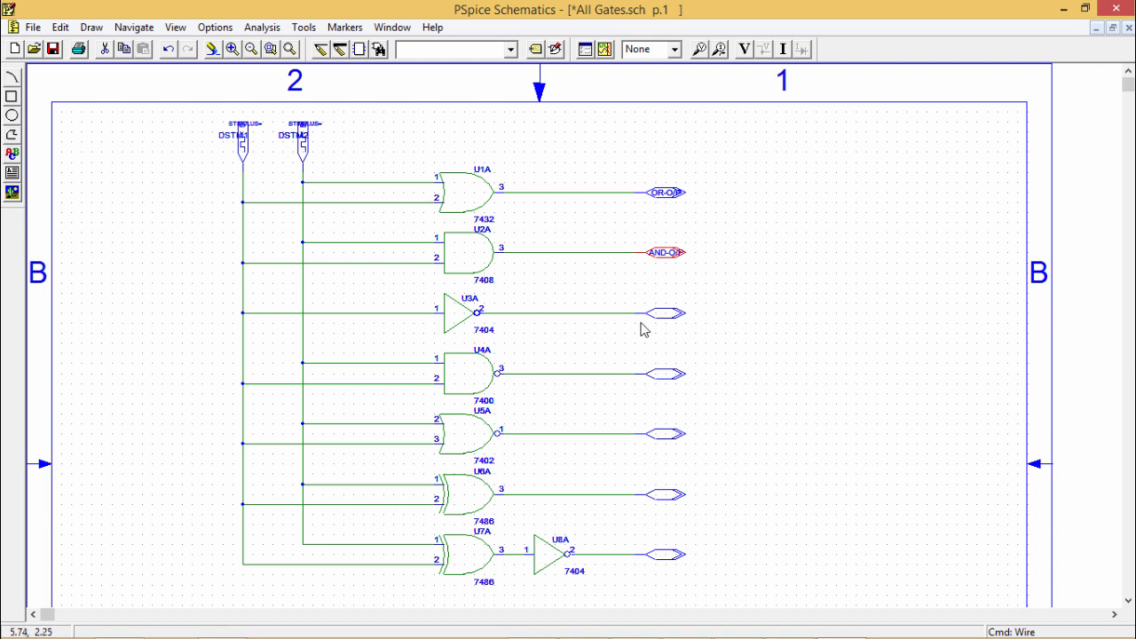
Step: Label the output ports of the NOT, NAND and NOR gates NOT-O/P, NAND-O/P and NOR-O/P
{"action": "double_click", "coordinate": [667, 313]}
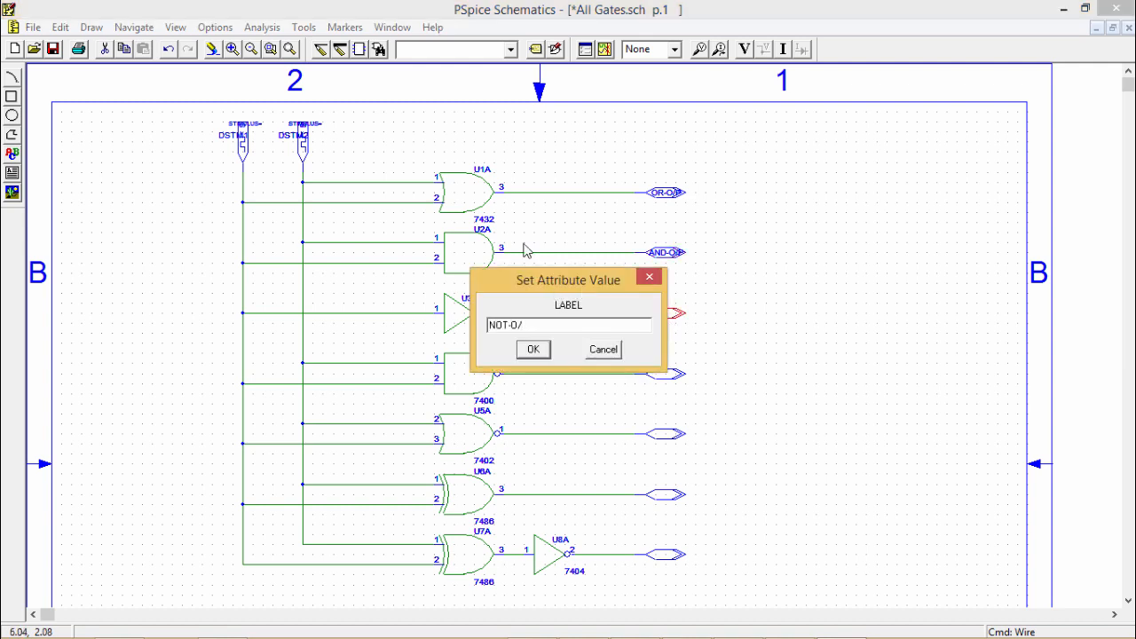
{"action": "left_click", "coordinate": [532, 348]}
{"action": "double_click", "coordinate": [666, 374]}
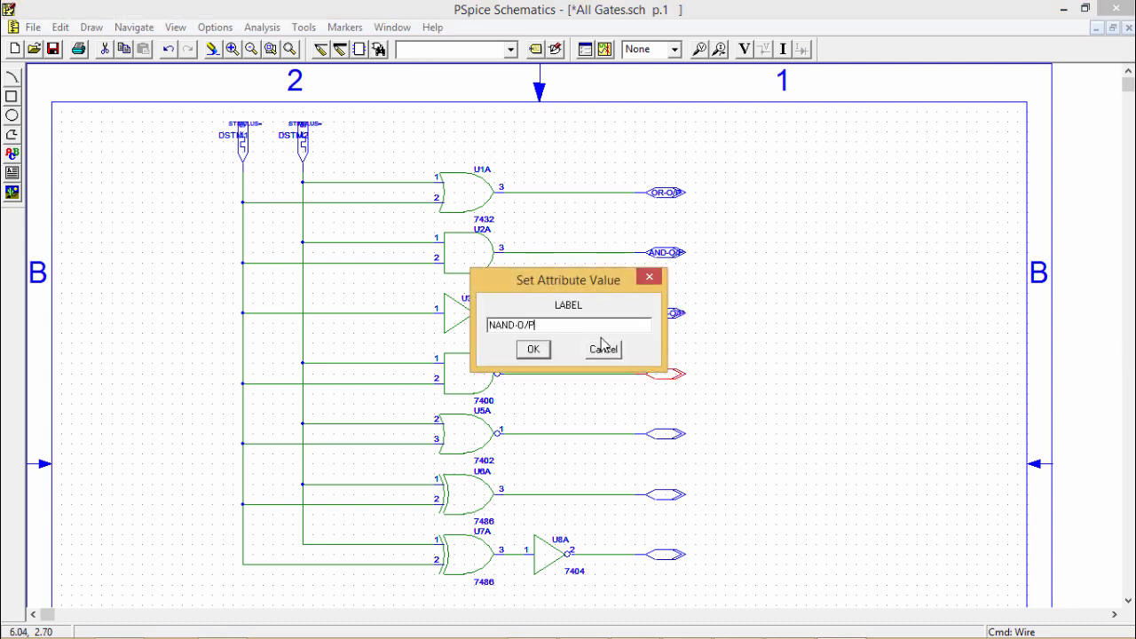
{"action": "left_click", "coordinate": [532, 349]}
{"action": "double_click", "coordinate": [667, 435]}
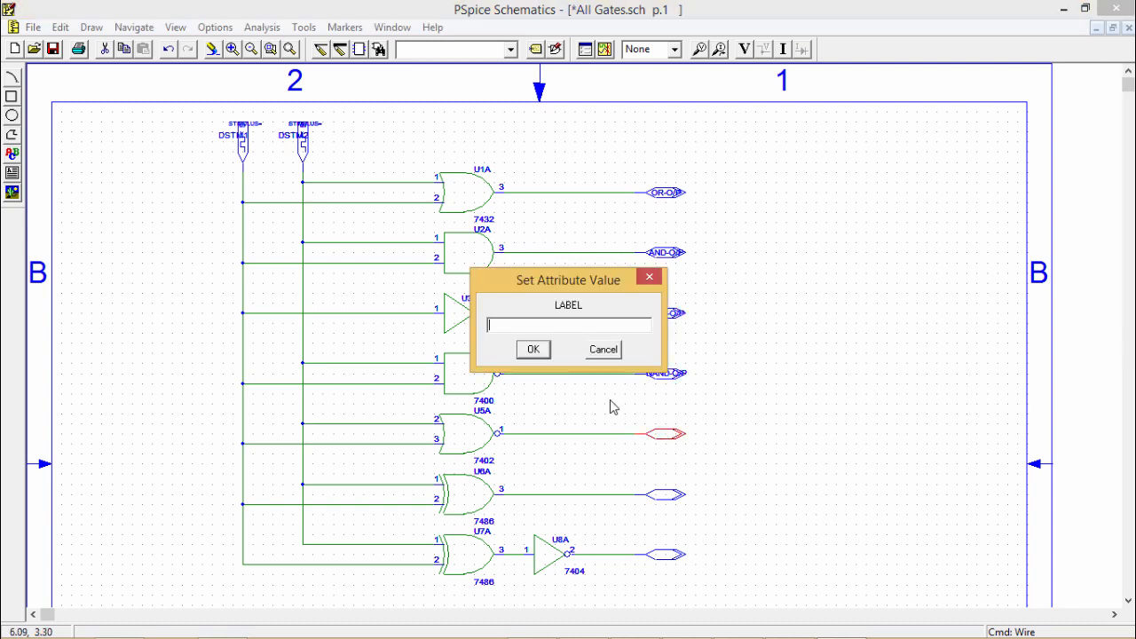
{"action": "left_click", "coordinate": [542, 351]}
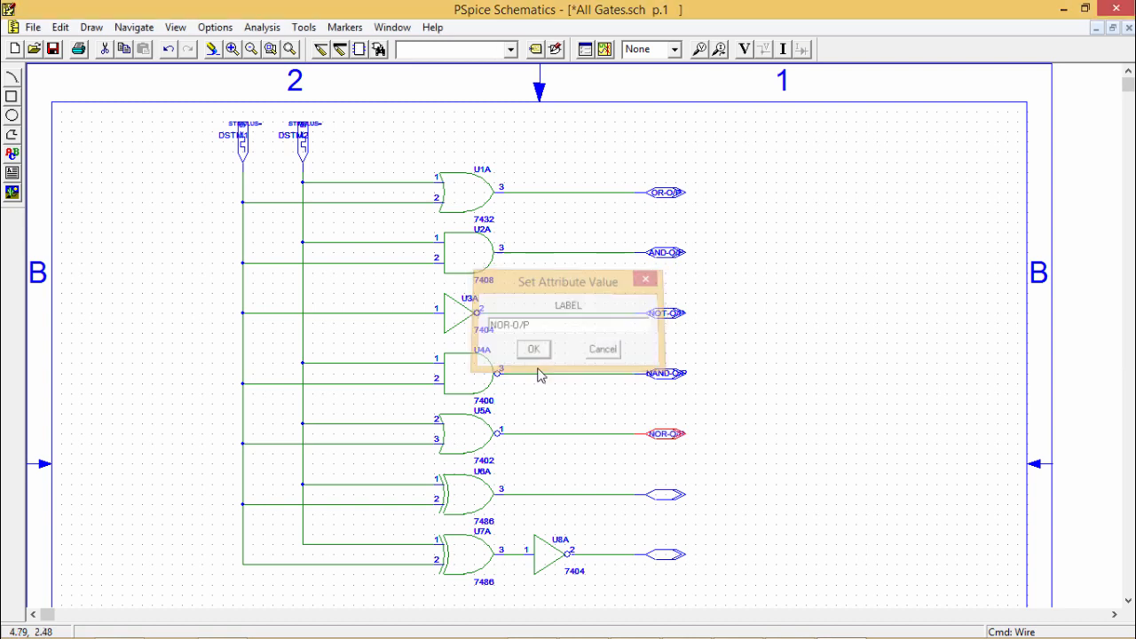
Step: Label XOR gate U6A's output port XOR-O/P and inverter U8A's output port NXOR-O/P
{"action": "double_click", "coordinate": [666, 495]}
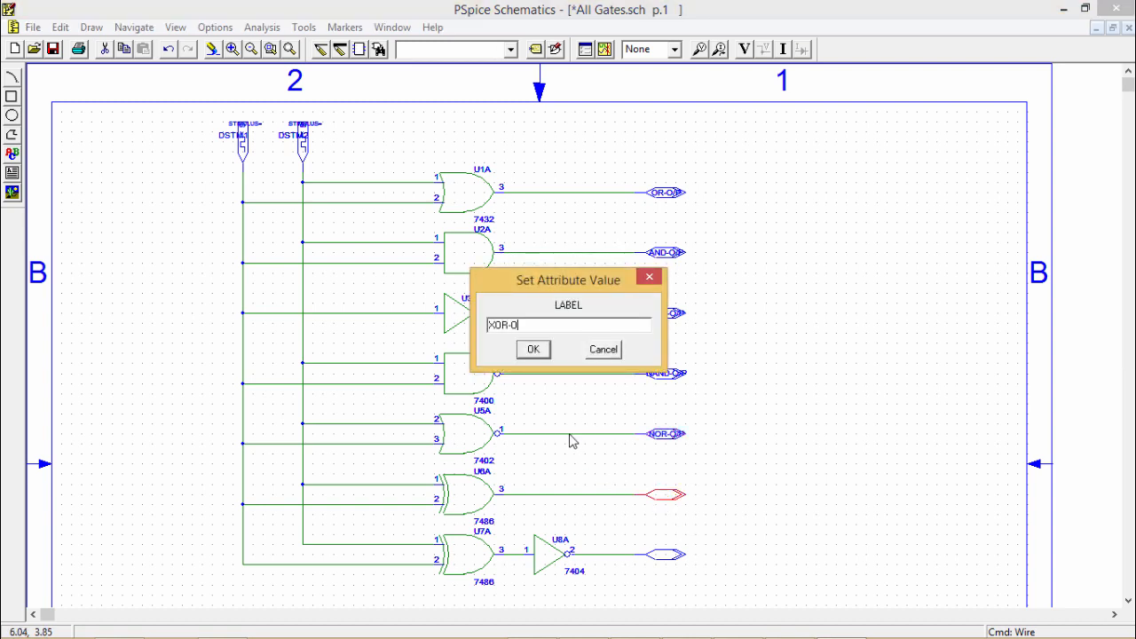
{"action": "left_click", "coordinate": [533, 349]}
{"action": "double_click", "coordinate": [667, 555]}
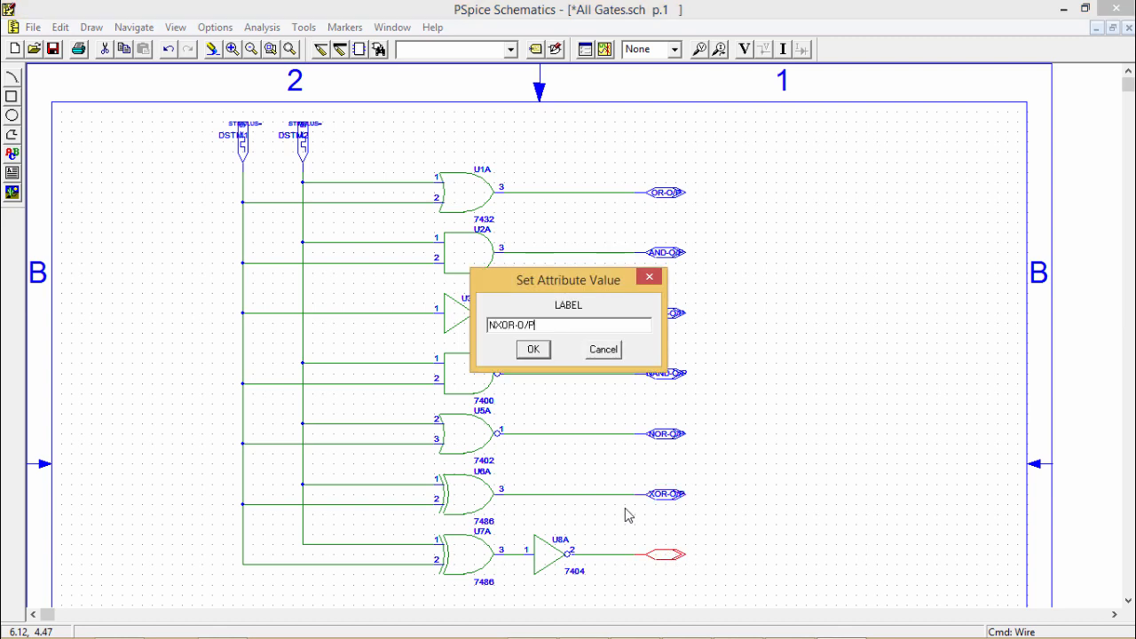
{"action": "left_click", "coordinate": [532, 349]}
Step: Move the OR-O/P, AND-O/P, NOT-O/P and NAND-O/P labels just above their port symbols
{"action": "left_click", "coordinate": [665, 191]}
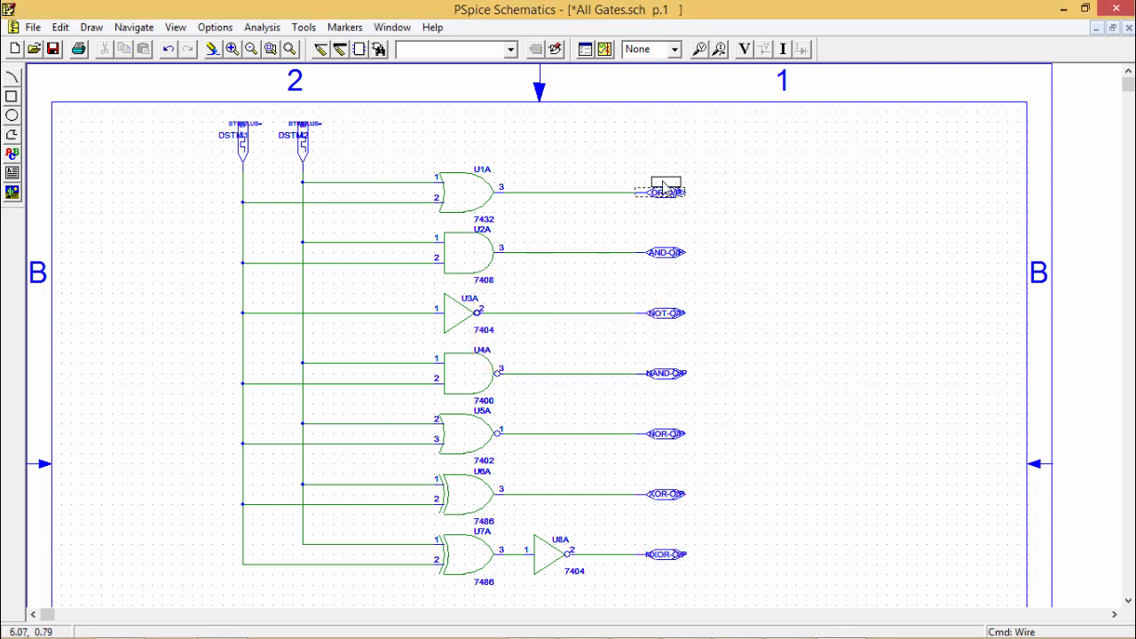
{"action": "left_click_drag", "start_coordinate": [663, 182], "coordinate": [663, 182]}
{"action": "left_click_drag", "start_coordinate": [666, 254], "coordinate": [667, 241]}
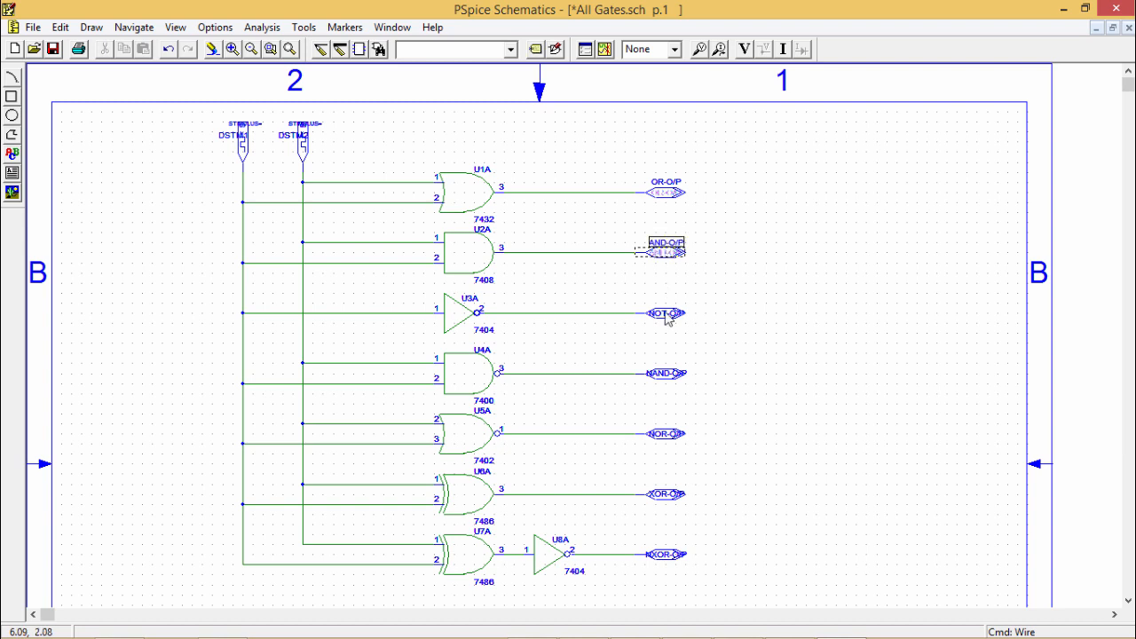
{"action": "left_click", "coordinate": [667, 316]}
{"action": "left_click_drag", "start_coordinate": [667, 316], "coordinate": [667, 305]}
{"action": "left_click", "coordinate": [665, 373]}
{"action": "left_click_drag", "start_coordinate": [666, 374], "coordinate": [665, 364]}
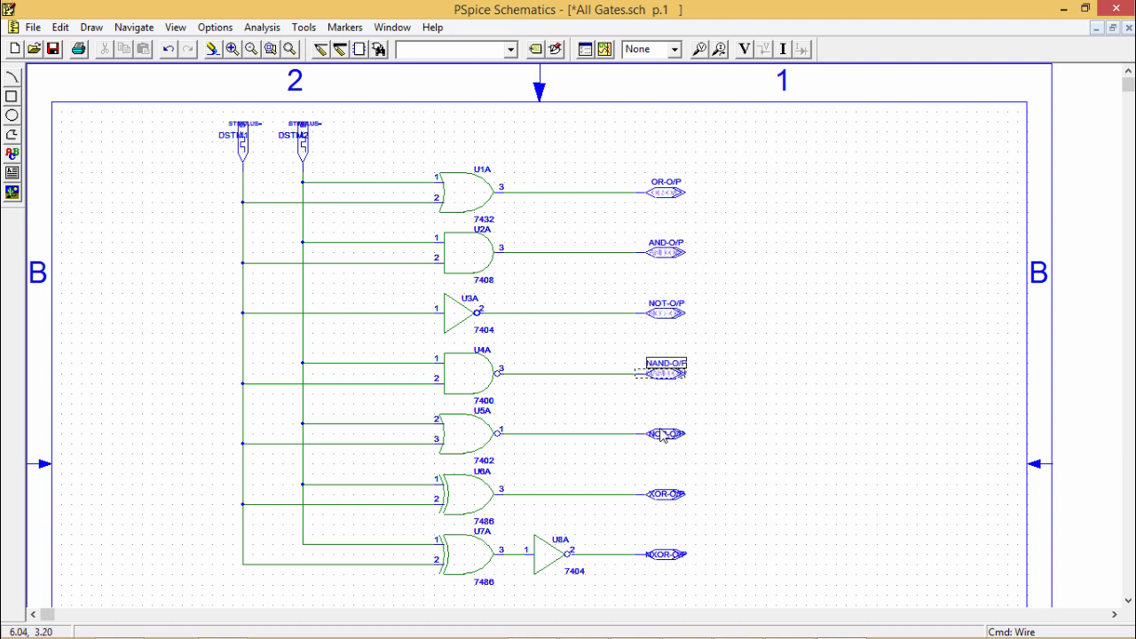
Step: Move the NOR-O/P, XOR-O/P and NXOR-O/P labels just above their port symbols and redraw the schematic
{"action": "left_click", "coordinate": [663, 433]}
{"action": "left_click_drag", "start_coordinate": [664, 434], "coordinate": [663, 423]}
{"action": "left_click", "coordinate": [664, 494]}
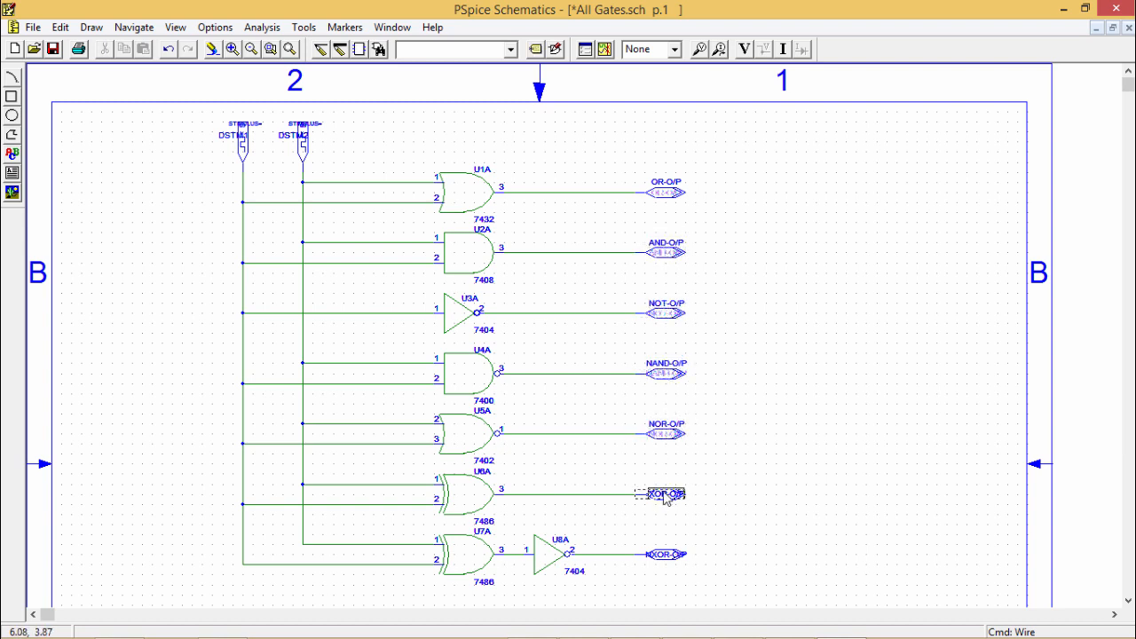
{"action": "left_click_drag", "start_coordinate": [664, 497], "coordinate": [665, 485]}
{"action": "left_click", "coordinate": [666, 554]}
{"action": "left_click_drag", "start_coordinate": [666, 554], "coordinate": [666, 544]}
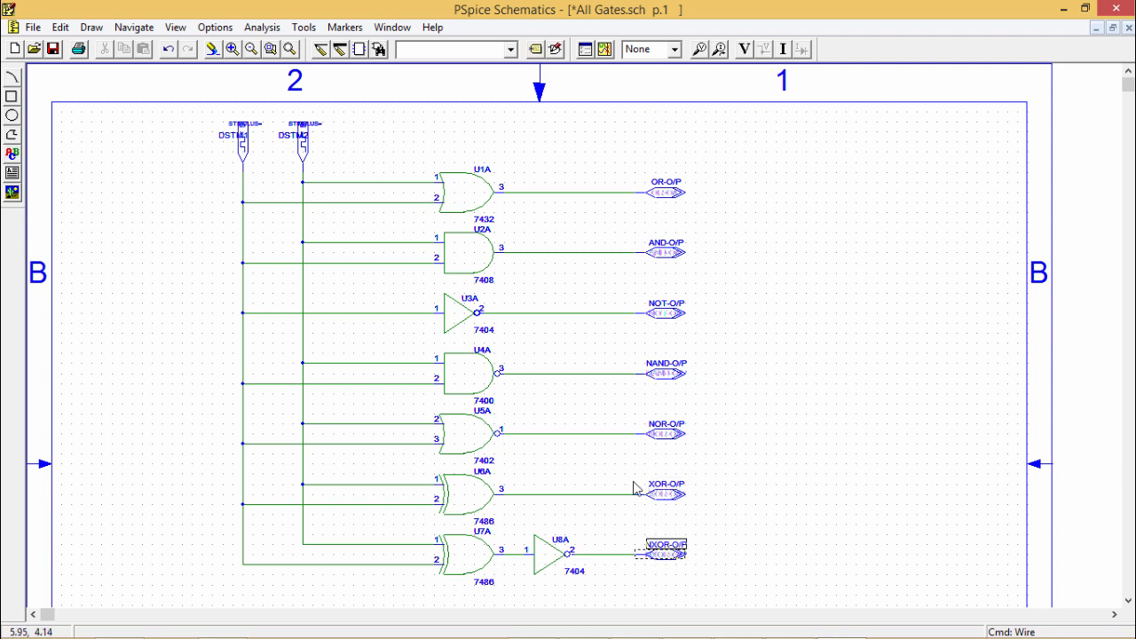
{"action": "left_click", "coordinate": [560, 165]}
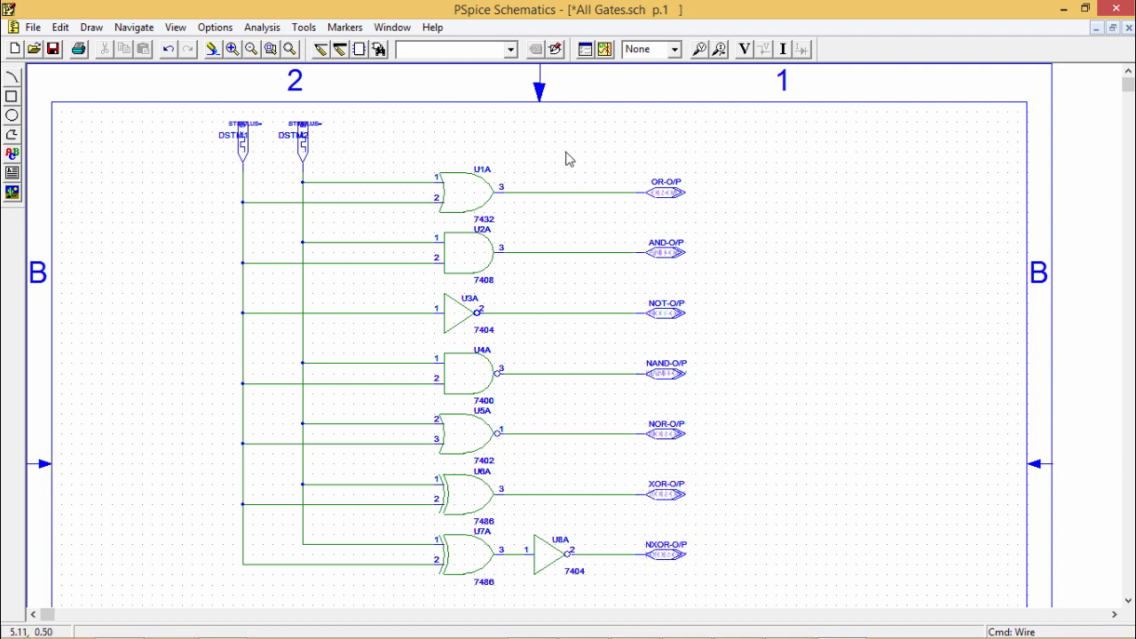
{"action": "left_click", "coordinate": [212, 51]}
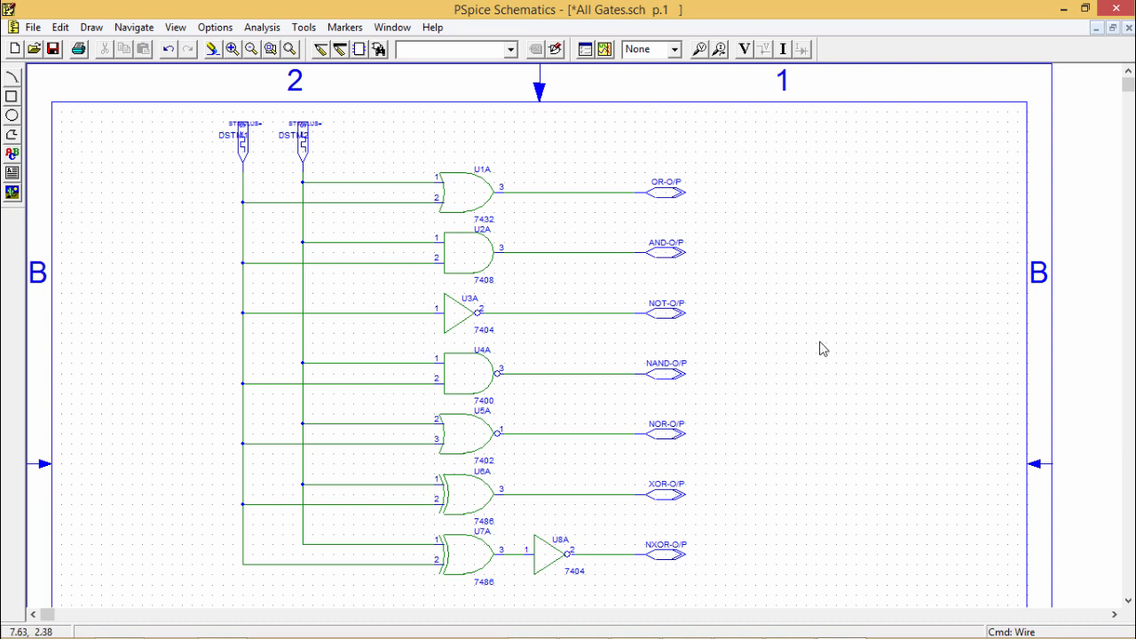
Step: Name the stimulus of source DSTM1 DSTM-A and create it as a clock signal
{"action": "double_click", "coordinate": [246, 158]}
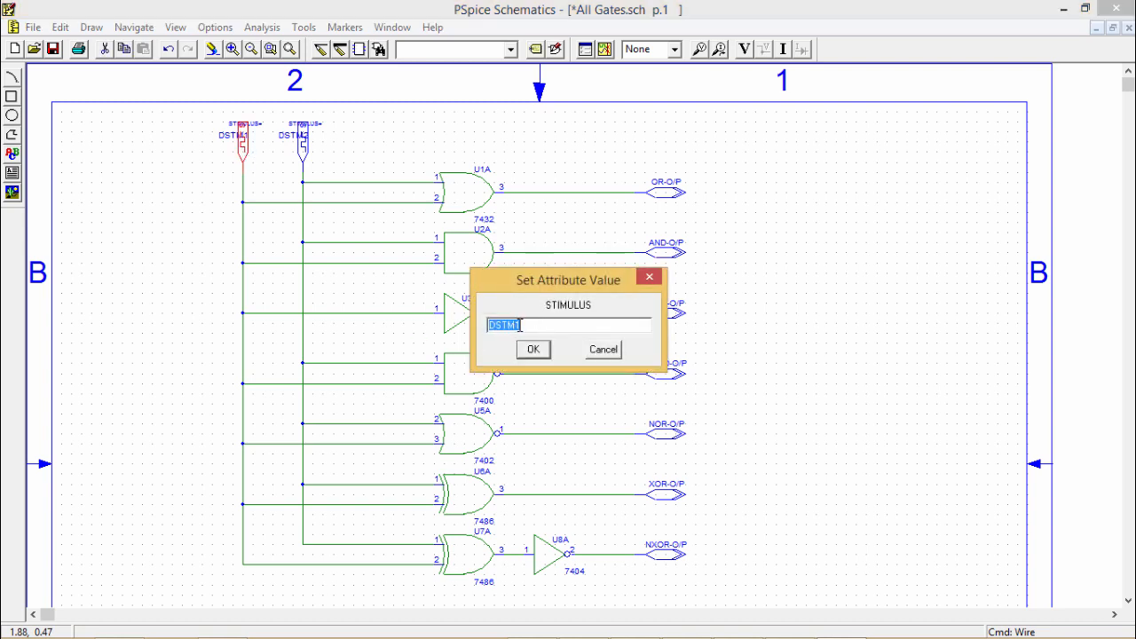
{"action": "left_click", "coordinate": [524, 325]}
{"action": "left_click", "coordinate": [532, 348]}
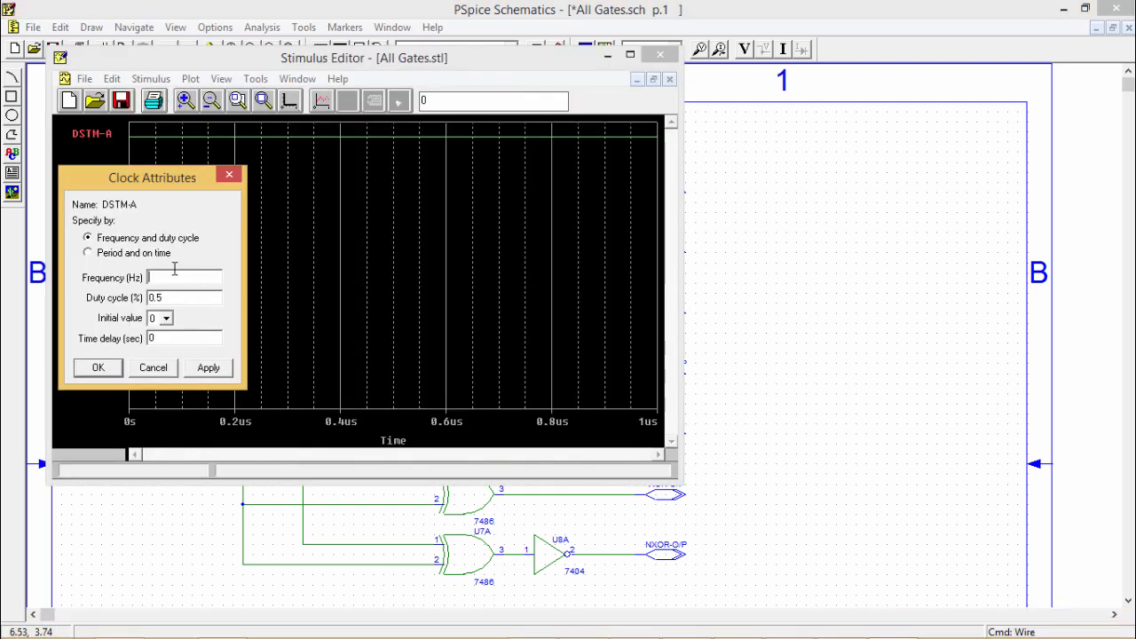
Step: Define the DSTM-A clock by period and on time, with a 2ms period and 1ms on time, and save the stimulus file
{"action": "left_click", "coordinate": [131, 255]}
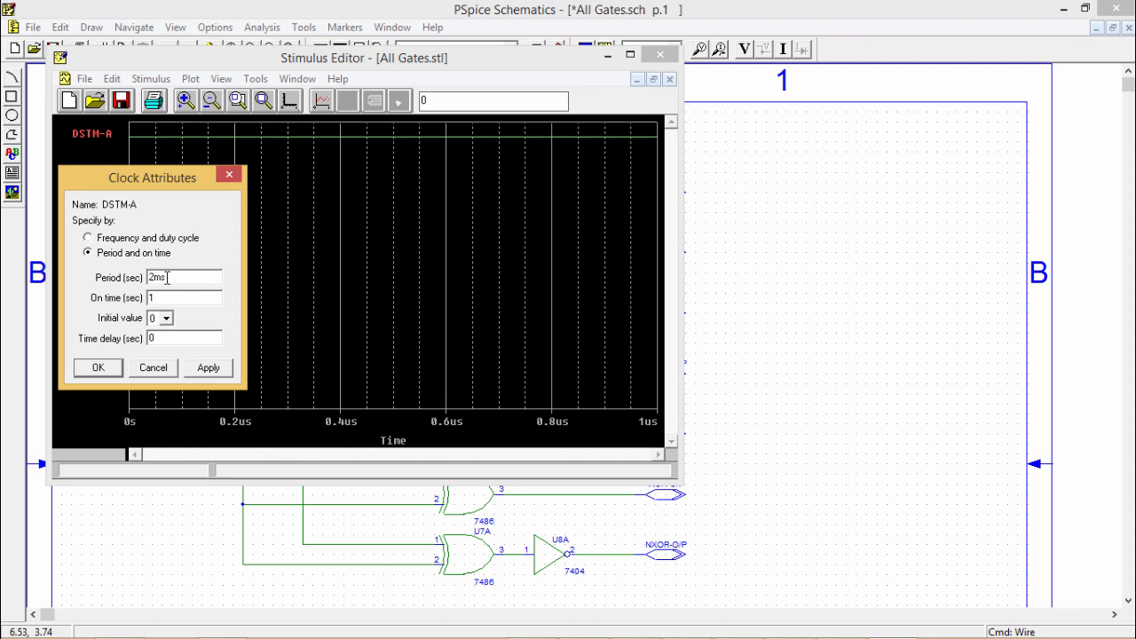
{"action": "left_click", "coordinate": [222, 371]}
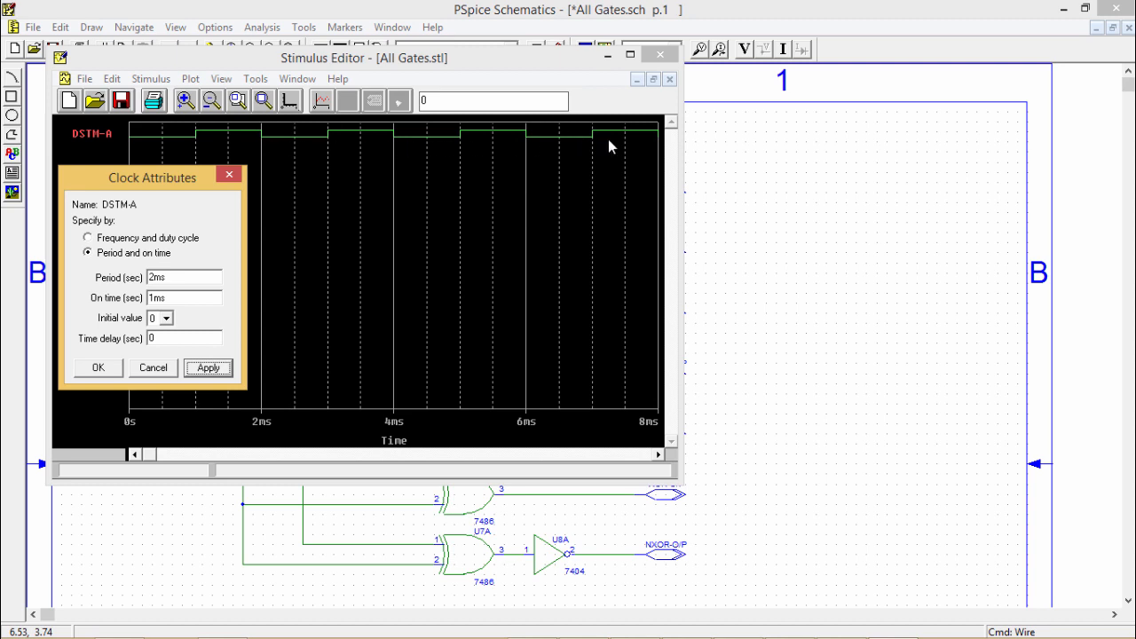
{"action": "left_click", "coordinate": [115, 369]}
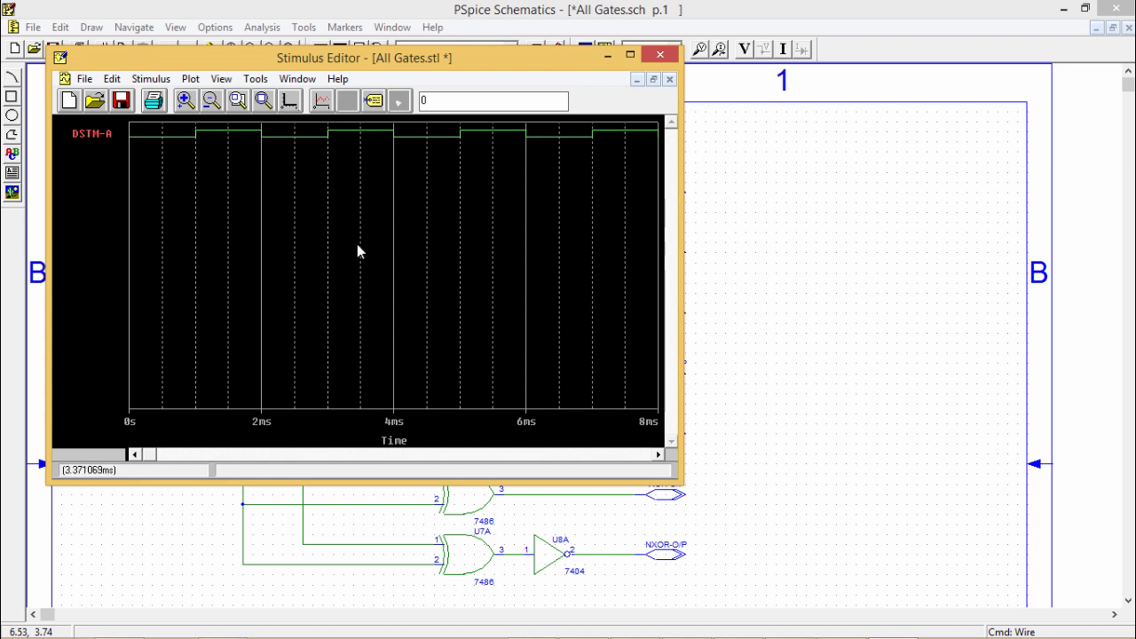
{"action": "left_click", "coordinate": [661, 56]}
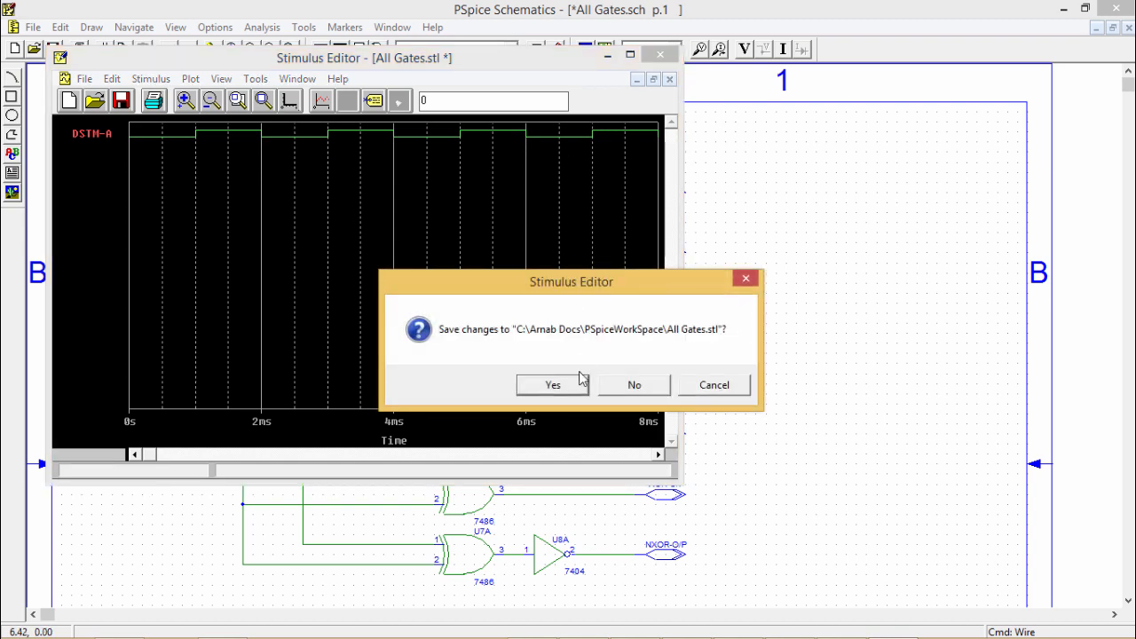
{"action": "left_click", "coordinate": [552, 381]}
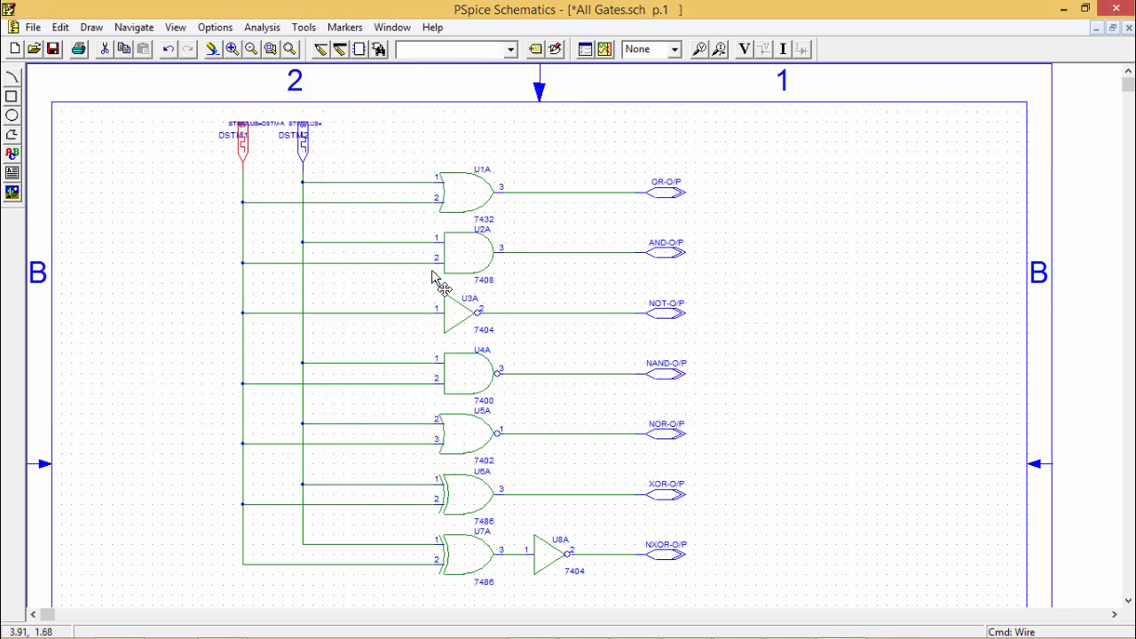
Step: Name the stimulus of source DSTM2 DSTM-B and create it as a clock signal
{"action": "double_click", "coordinate": [309, 151]}
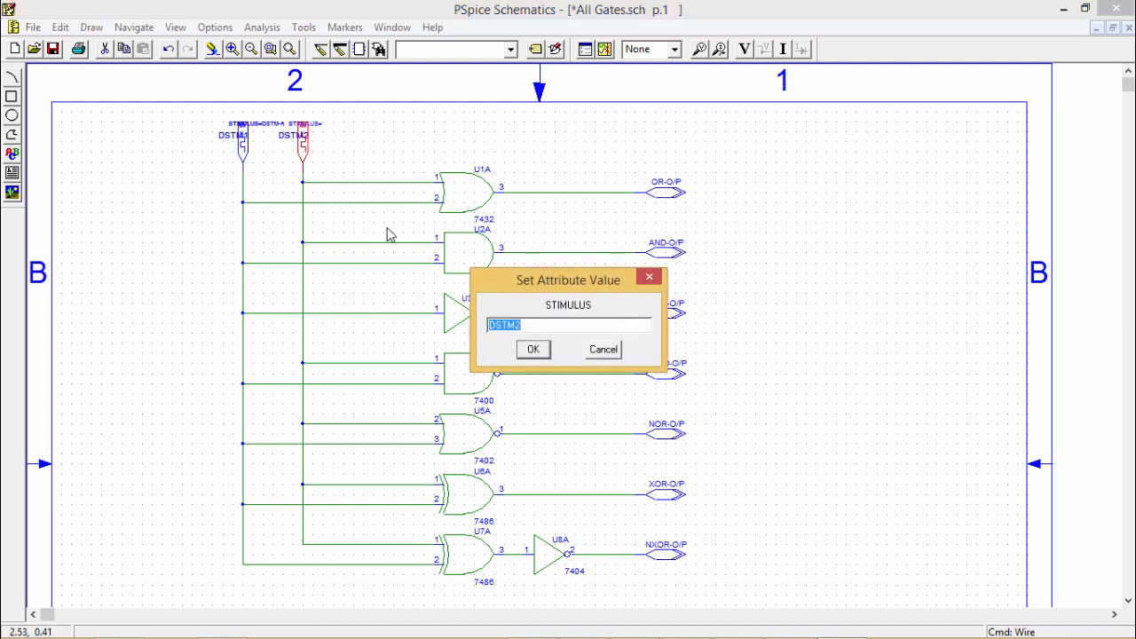
{"action": "left_click", "coordinate": [538, 323]}
{"action": "key", "text": "BackSpace"}
{"action": "type", "text": "-B"}
{"action": "left_click", "coordinate": [534, 349]}
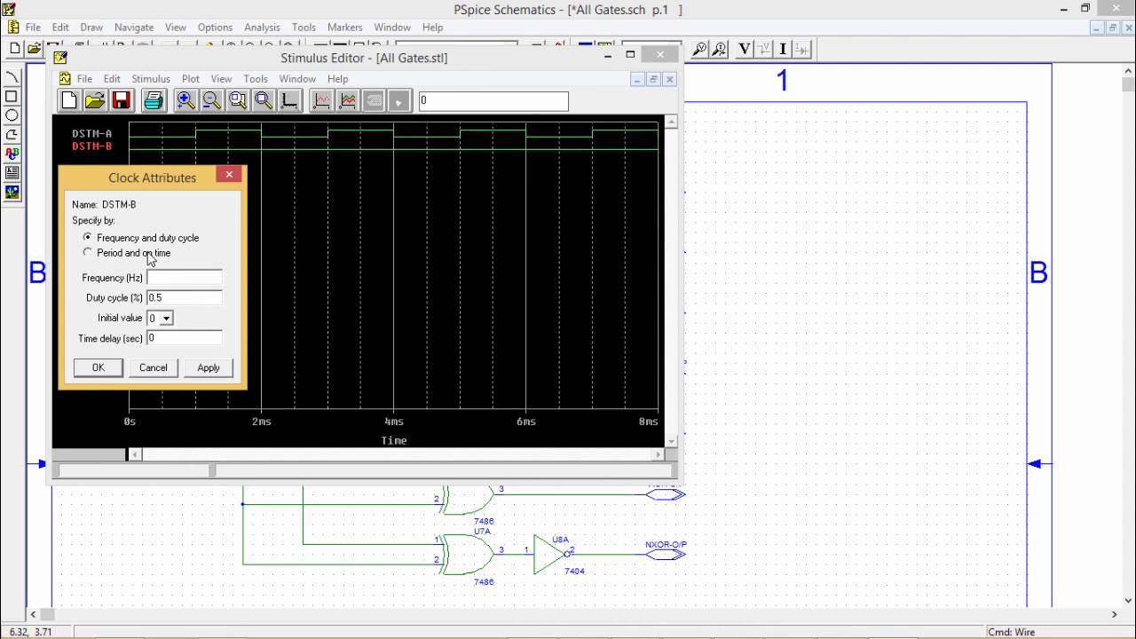
Step: Define the DSTM-B clock by period and on time, with a 1ms period and 0.5ms on time, and save the stimulus file
{"action": "left_click", "coordinate": [149, 255]}
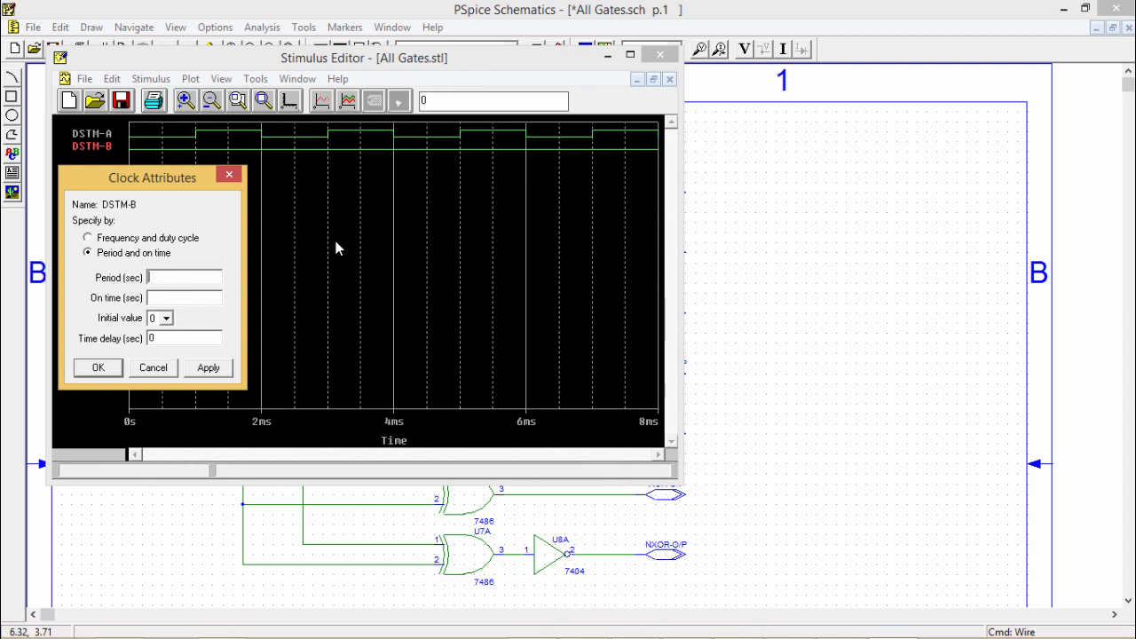
{"action": "type", "text": "1ms"}
{"action": "key", "text": "Tab"}
{"action": "type", "text": "0.5ms"}
{"action": "left_click", "coordinate": [216, 375]}
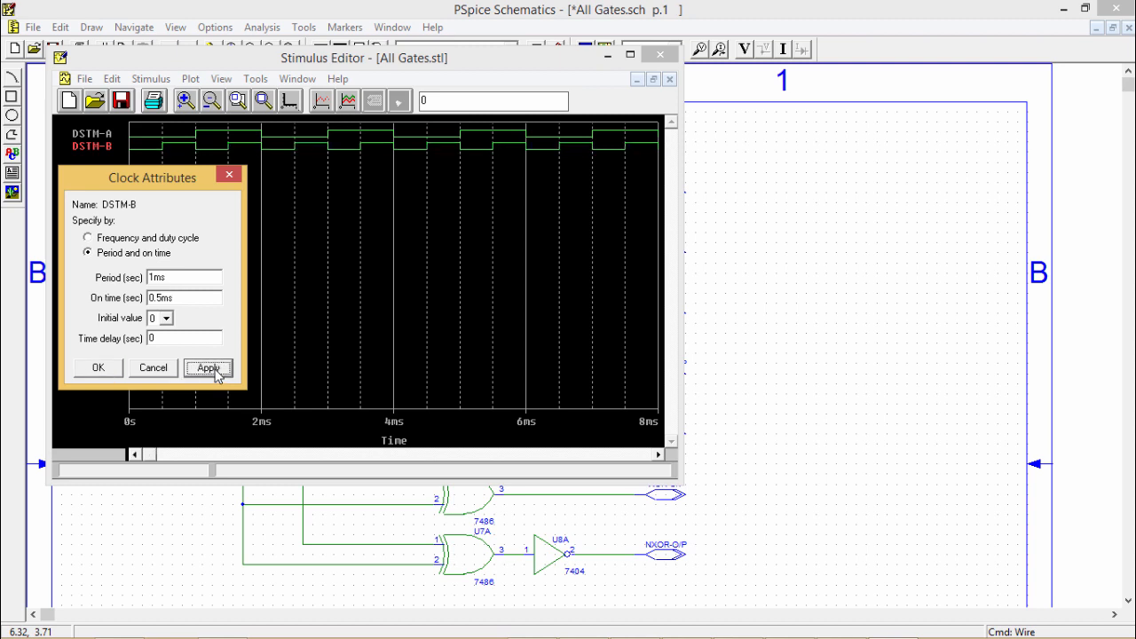
{"action": "left_click", "coordinate": [116, 367]}
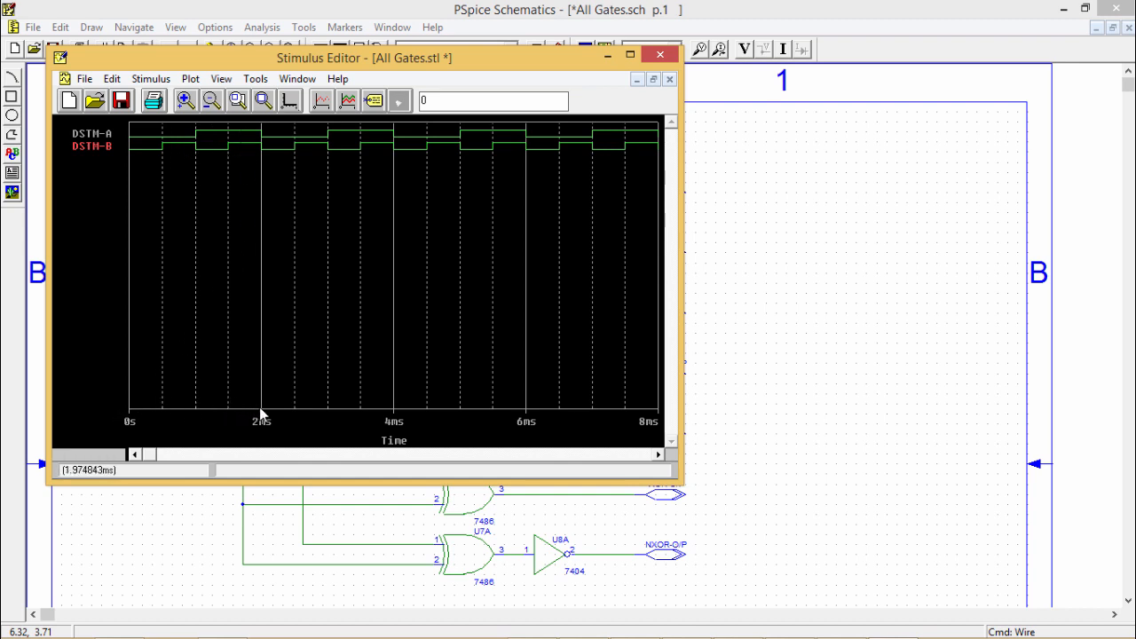
{"action": "left_click", "coordinate": [660, 55]}
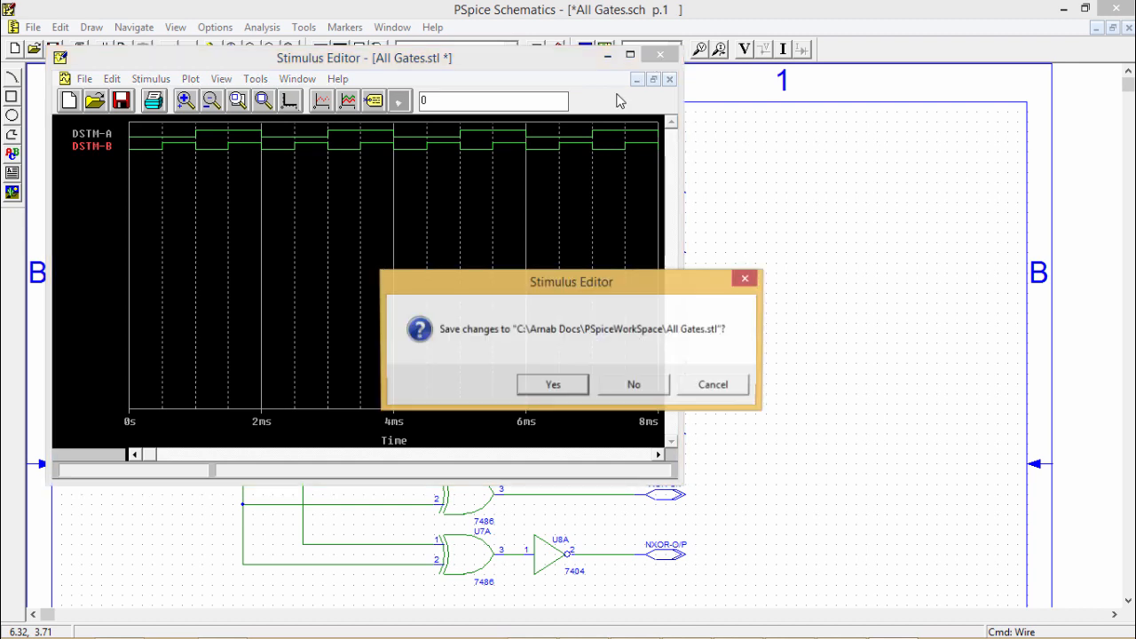
{"action": "left_click", "coordinate": [573, 386]}
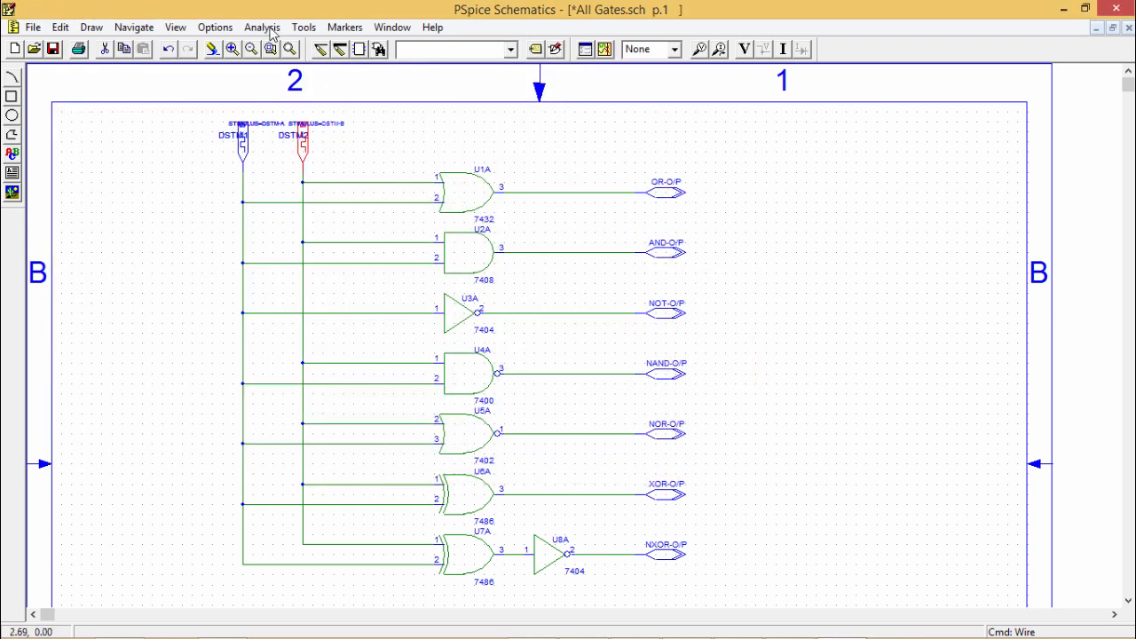
{"action": "left_click", "coordinate": [270, 30]}
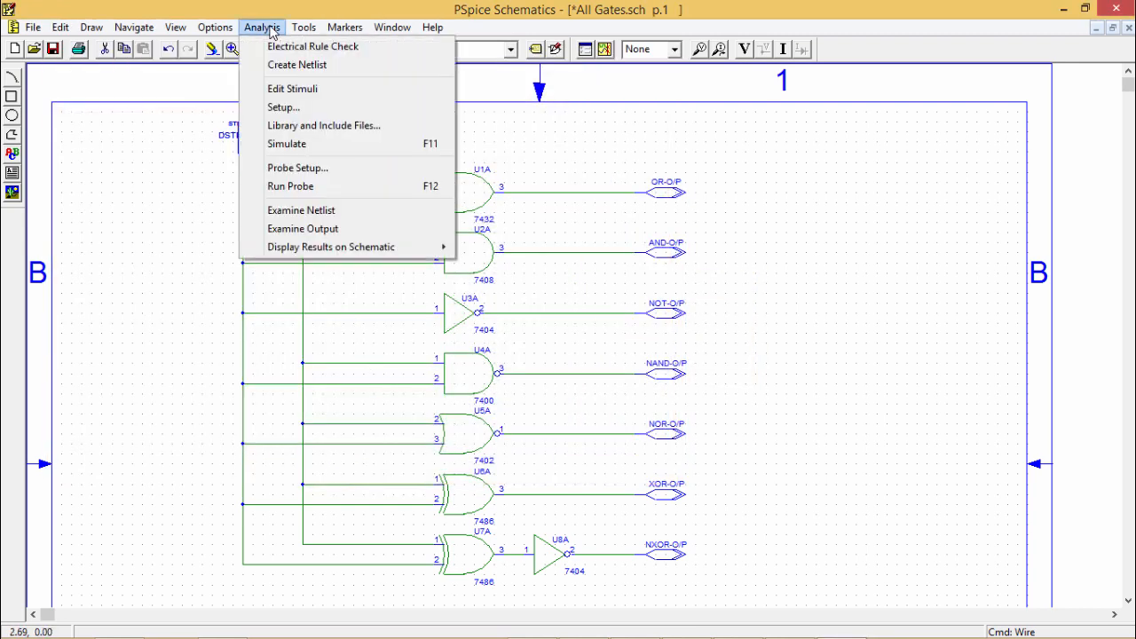
{"action": "left_click", "coordinate": [278, 108]}
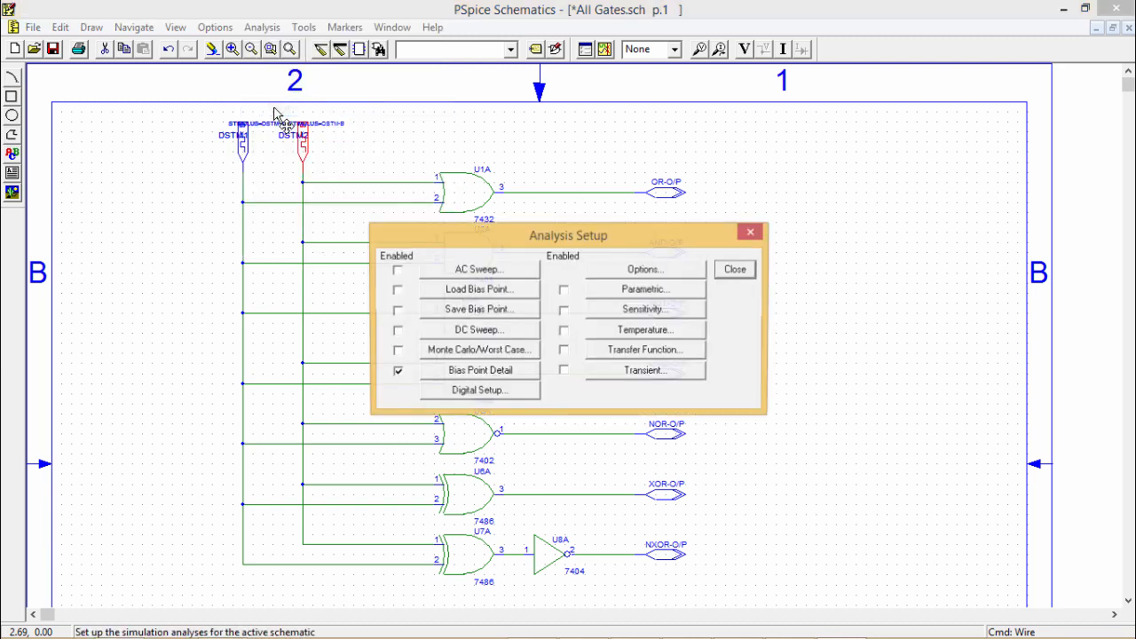
{"action": "left_click", "coordinate": [752, 233]}
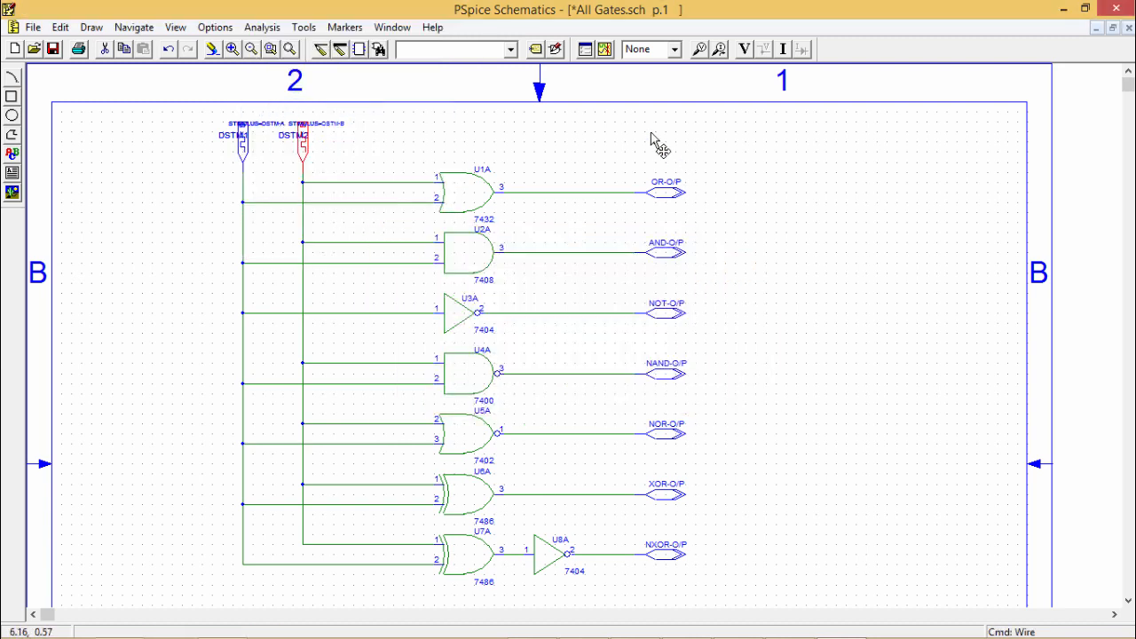
Step: Enable transient analysis in the analysis setup and set its final time to 2
{"action": "left_click", "coordinate": [593, 52]}
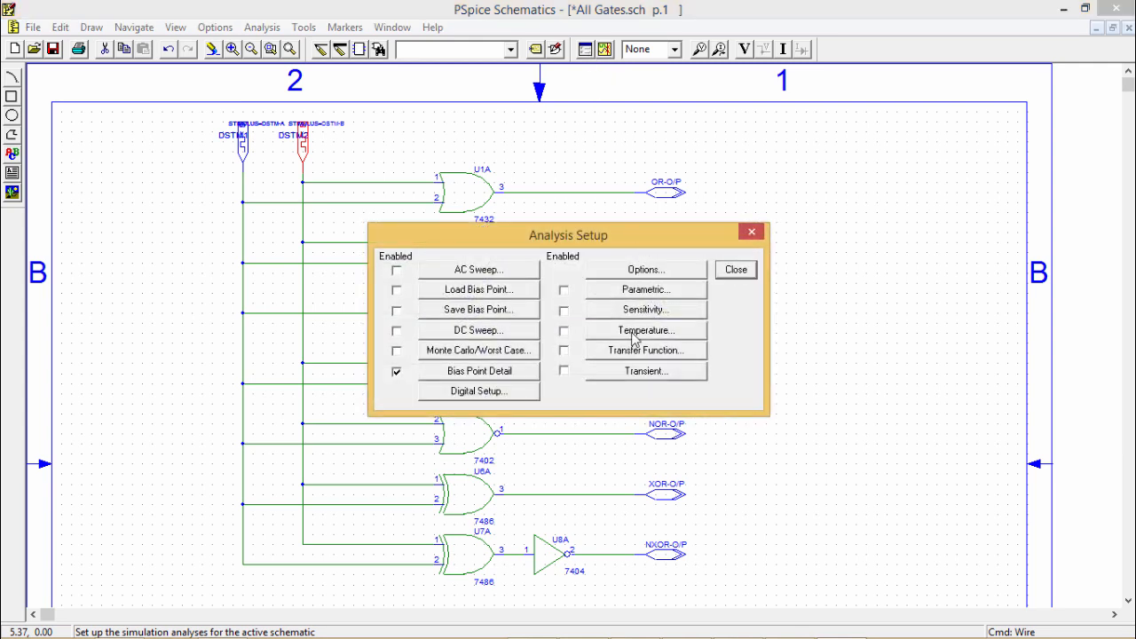
{"action": "left_click", "coordinate": [631, 371]}
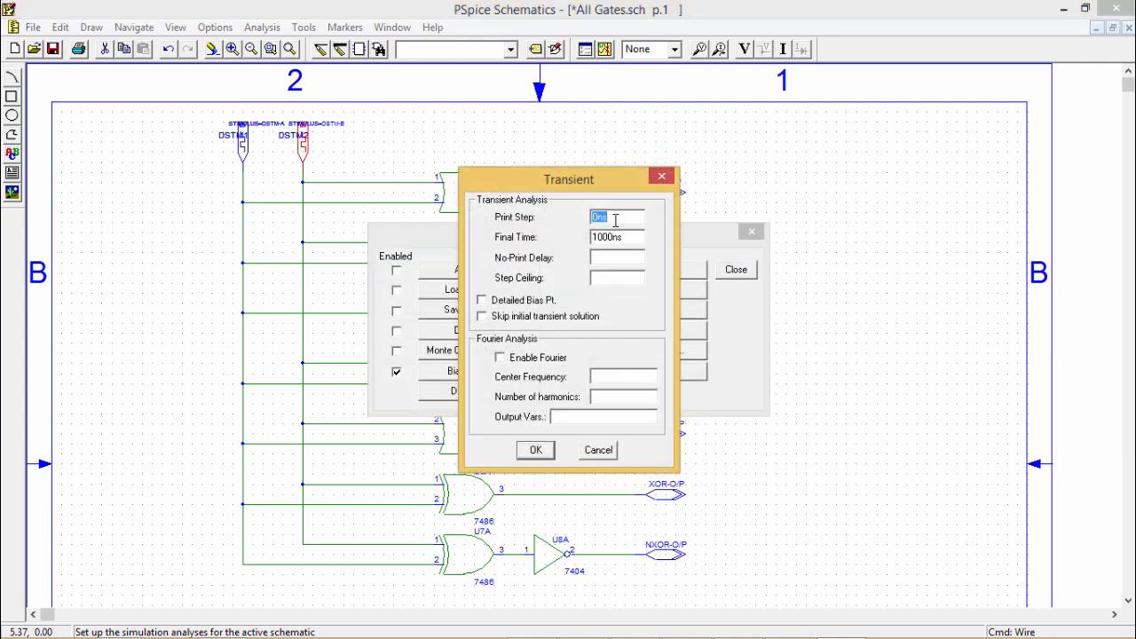
{"action": "left_click", "coordinate": [602, 217]}
{"action": "key", "text": "Tab"}
{"action": "type", "text": "2"}
{"action": "left_click", "coordinate": [541, 452]}
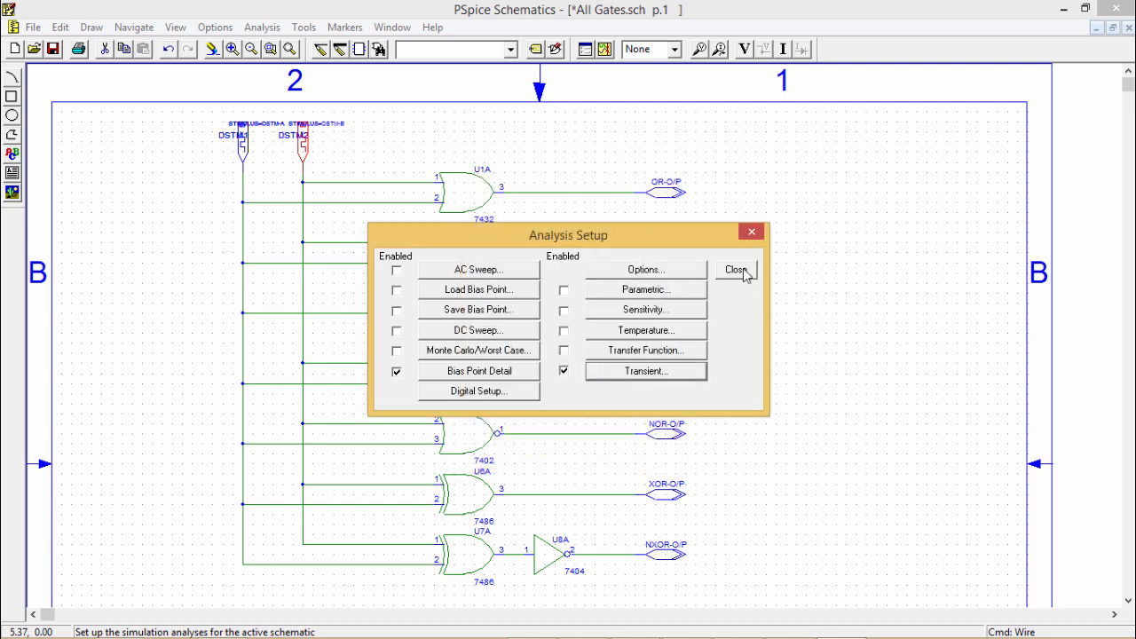
{"action": "left_click", "coordinate": [737, 270]}
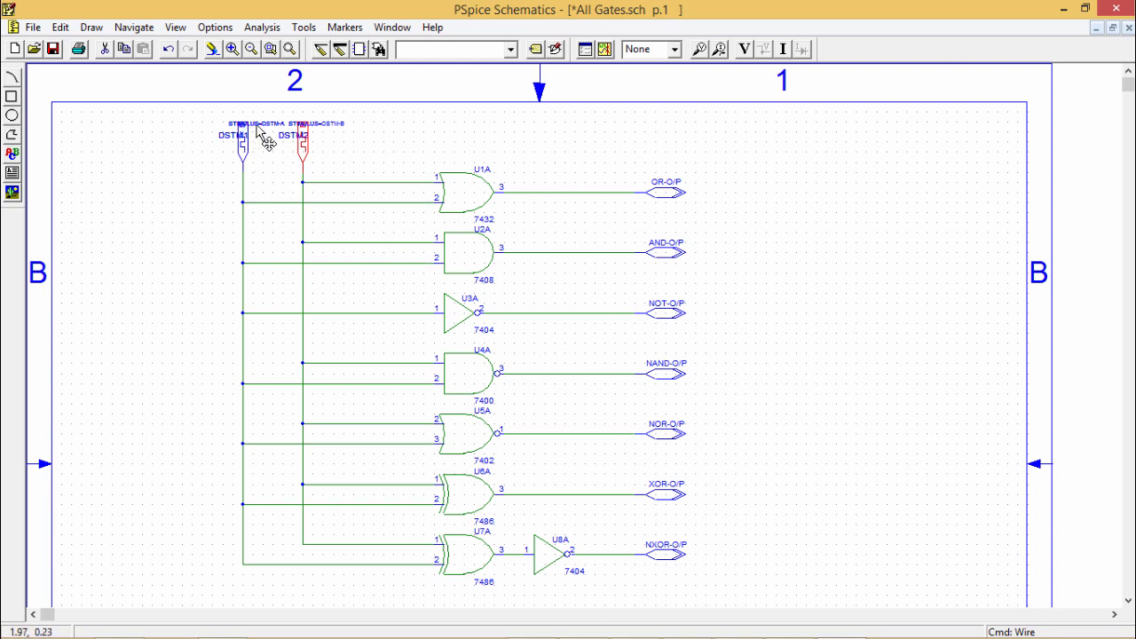
Step: Change the reference designator of the first stimulus source, DSTM1, to DSTM-A
{"action": "left_click_drag", "start_coordinate": [238, 142], "coordinate": [233, 144]}
{"action": "double_click", "coordinate": [232, 142]}
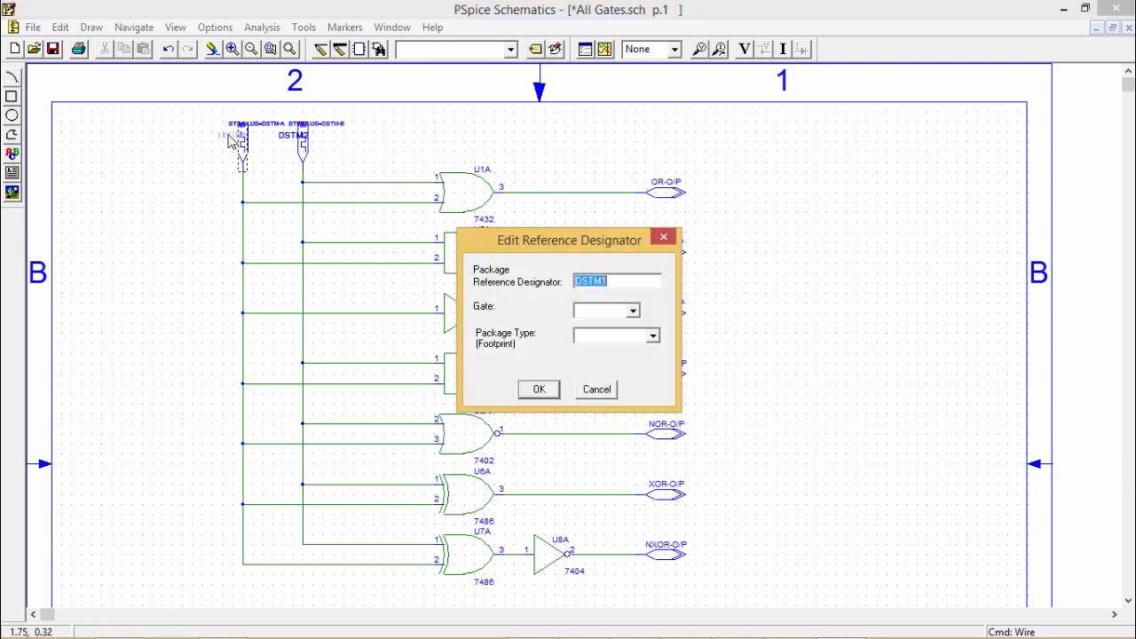
{"action": "left_click", "coordinate": [622, 281]}
{"action": "left_click", "coordinate": [538, 388]}
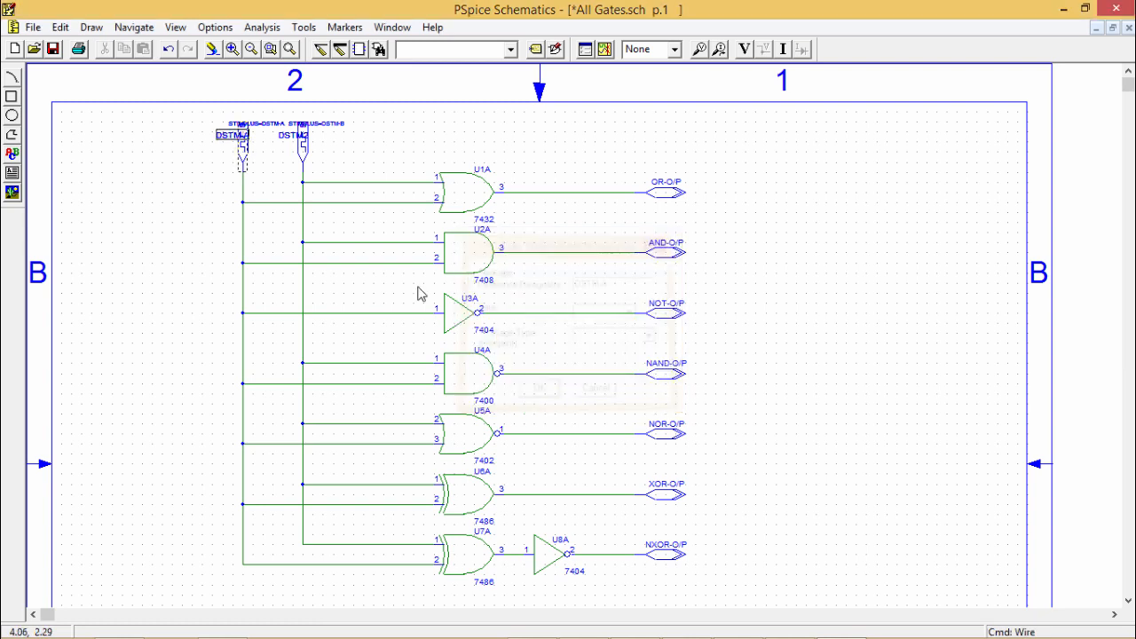
Step: Change the reference designator of the second stimulus source, DSTM2, to DSTM-B
{"action": "left_click", "coordinate": [288, 140]}
{"action": "double_click", "coordinate": [288, 140]}
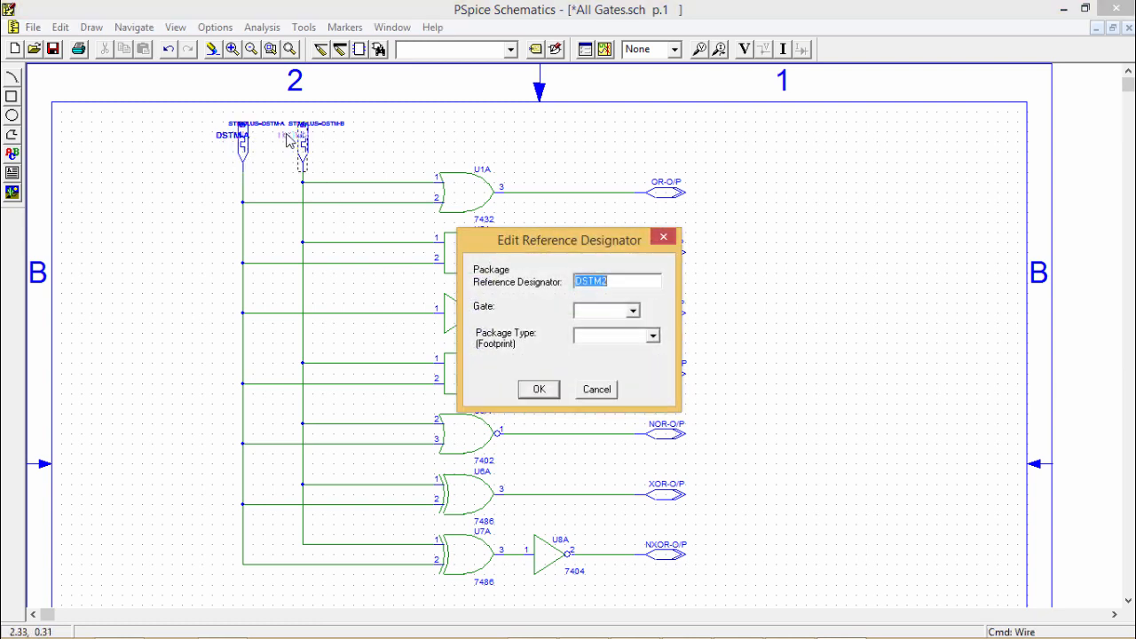
{"action": "left_click", "coordinate": [614, 281]}
{"action": "type", "text": "-B"}
{"action": "left_click", "coordinate": [536, 388]}
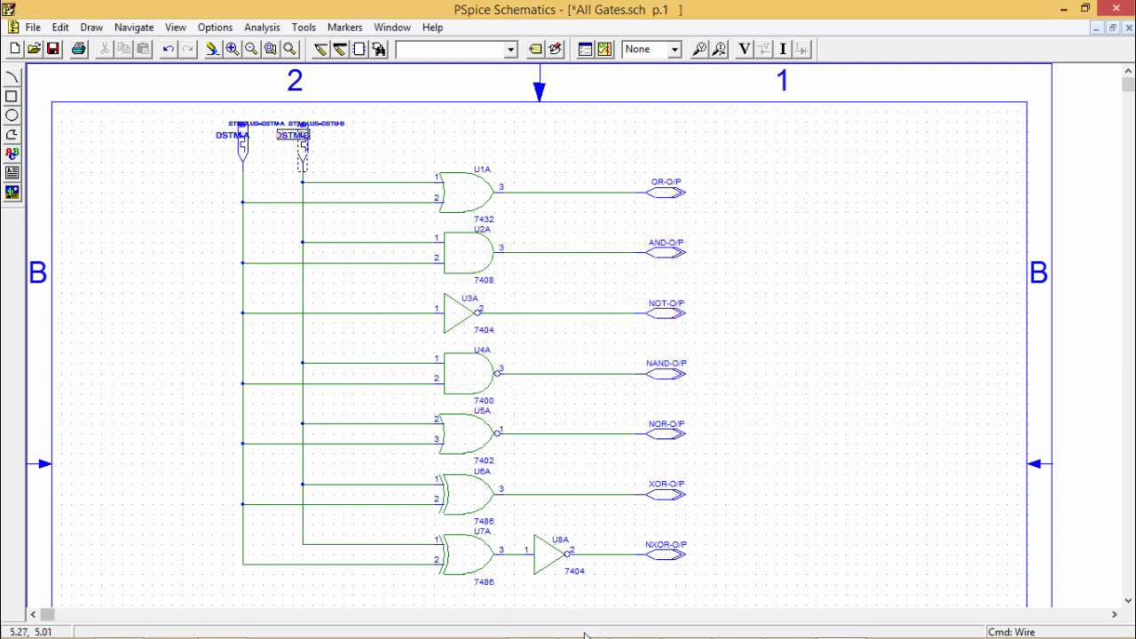
Step: Move the DSTM-A and DSTM-B designator labels to the left, clear of their source symbols, and redraw the schematic
{"action": "left_click", "coordinate": [232, 138]}
{"action": "left_click_drag", "start_coordinate": [232, 142], "coordinate": [213, 142]}
{"action": "left_click", "coordinate": [286, 140]}
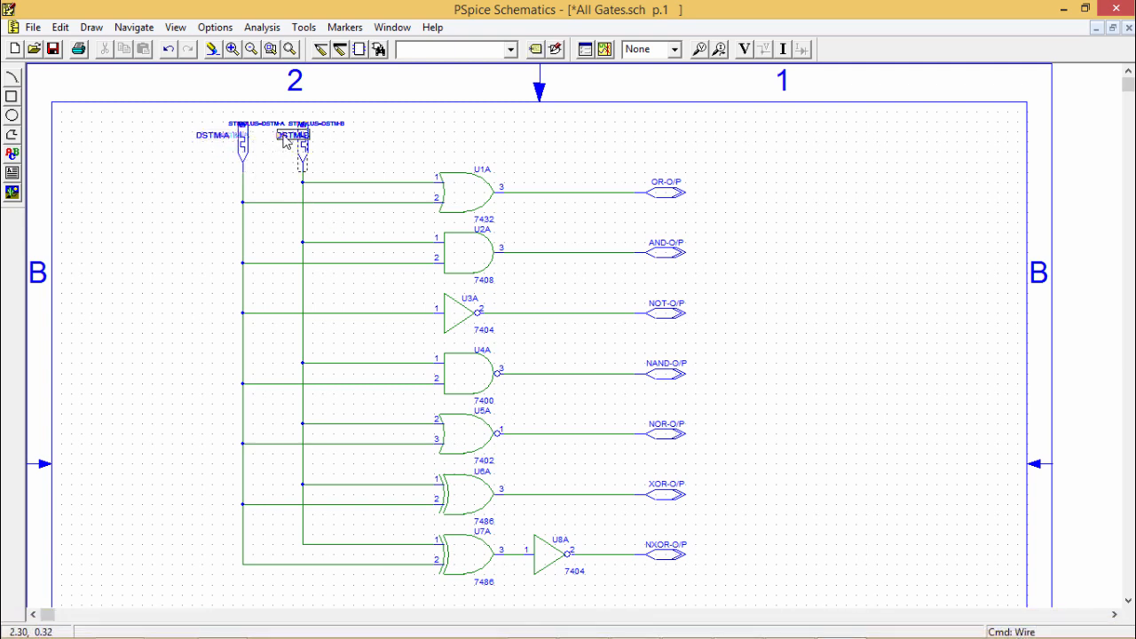
{"action": "left_click_drag", "start_coordinate": [284, 142], "coordinate": [268, 137]}
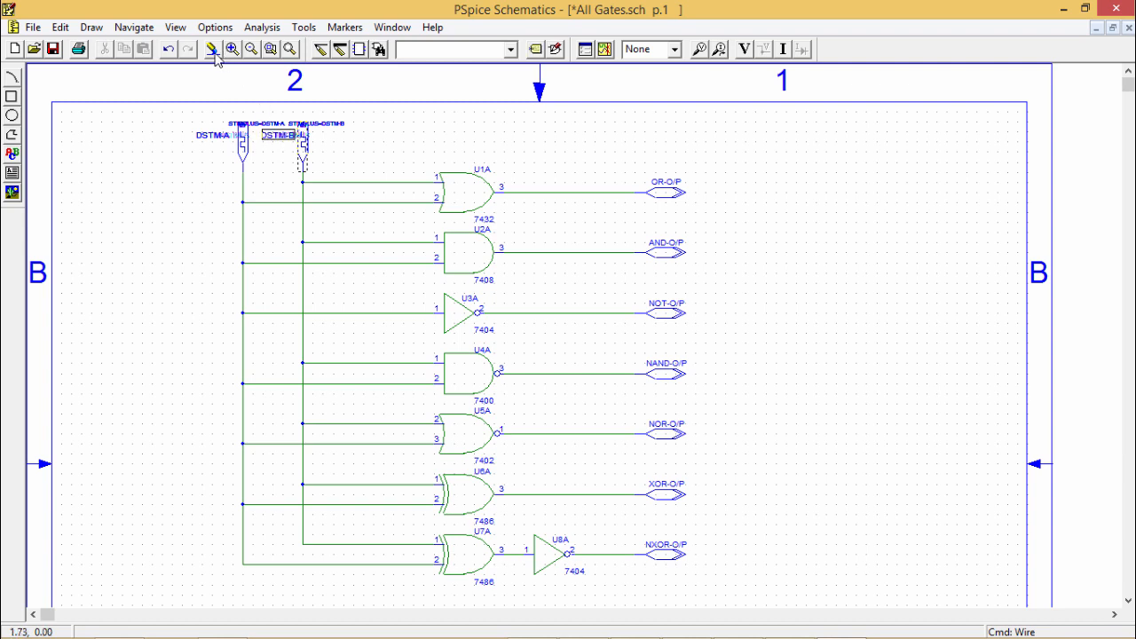
{"action": "left_click", "coordinate": [213, 50]}
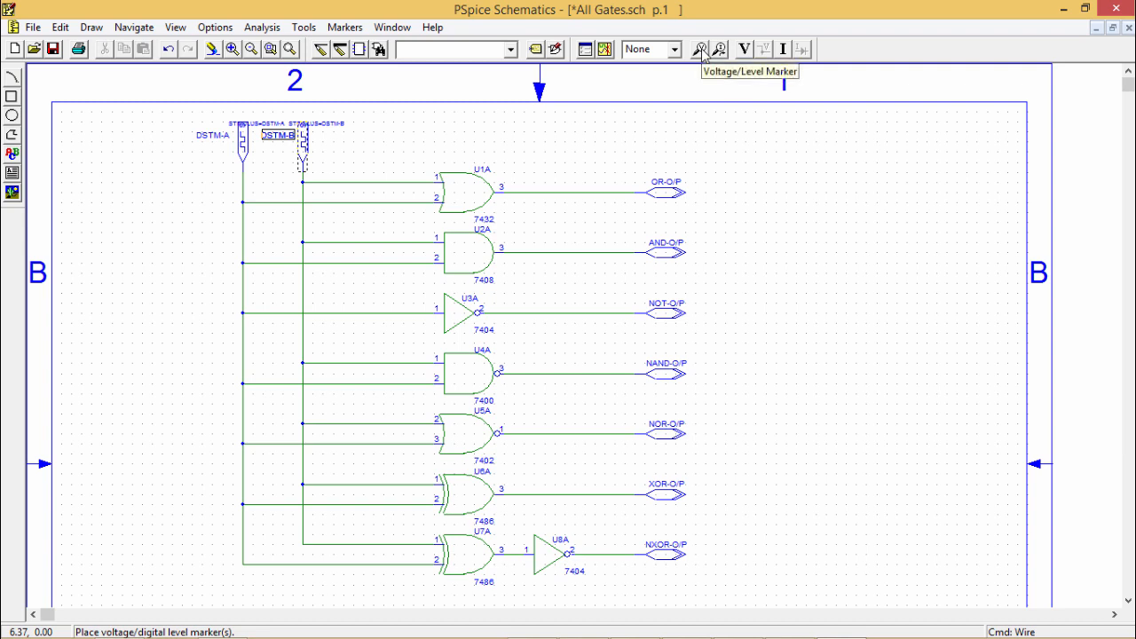
Step: Place voltage/level markers on the output wires of all seven gates, from NXOR-O/P up to OR-O/P
{"action": "left_click", "coordinate": [699, 50]}
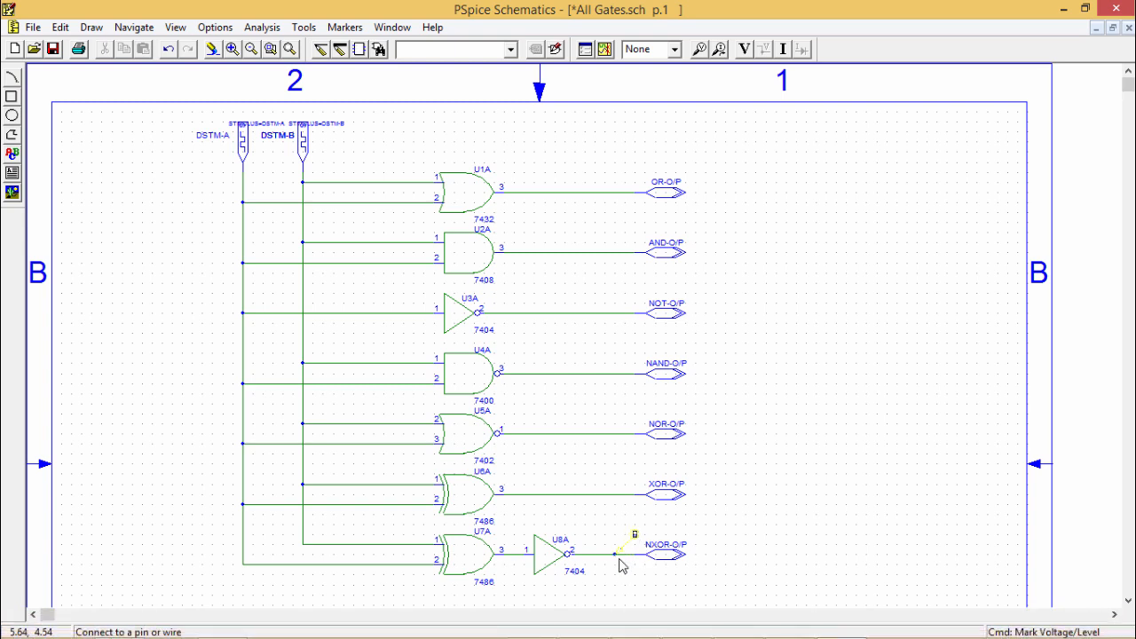
{"action": "left_click", "coordinate": [617, 556]}
{"action": "left_click", "coordinate": [616, 495]}
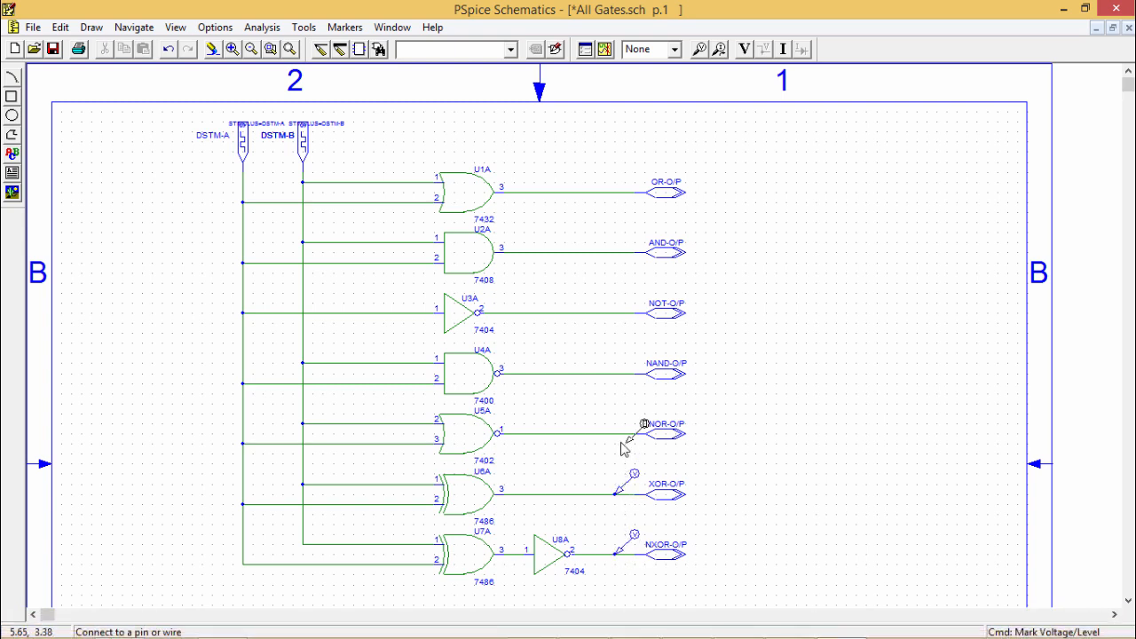
{"action": "left_click", "coordinate": [616, 434]}
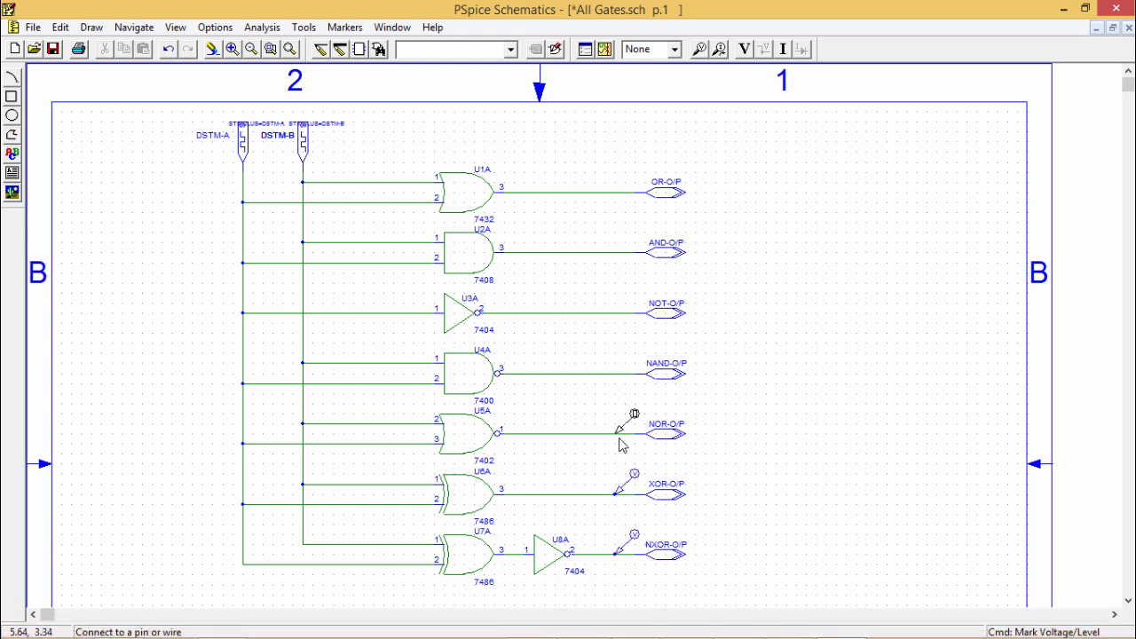
{"action": "left_click", "coordinate": [614, 374]}
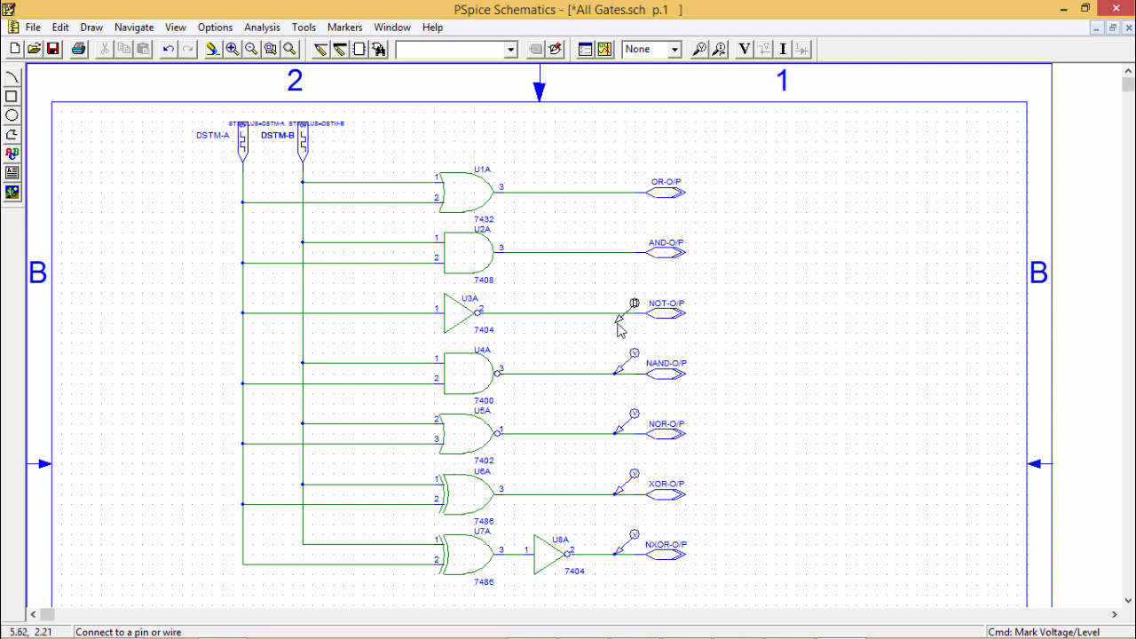
{"action": "left_click", "coordinate": [617, 313]}
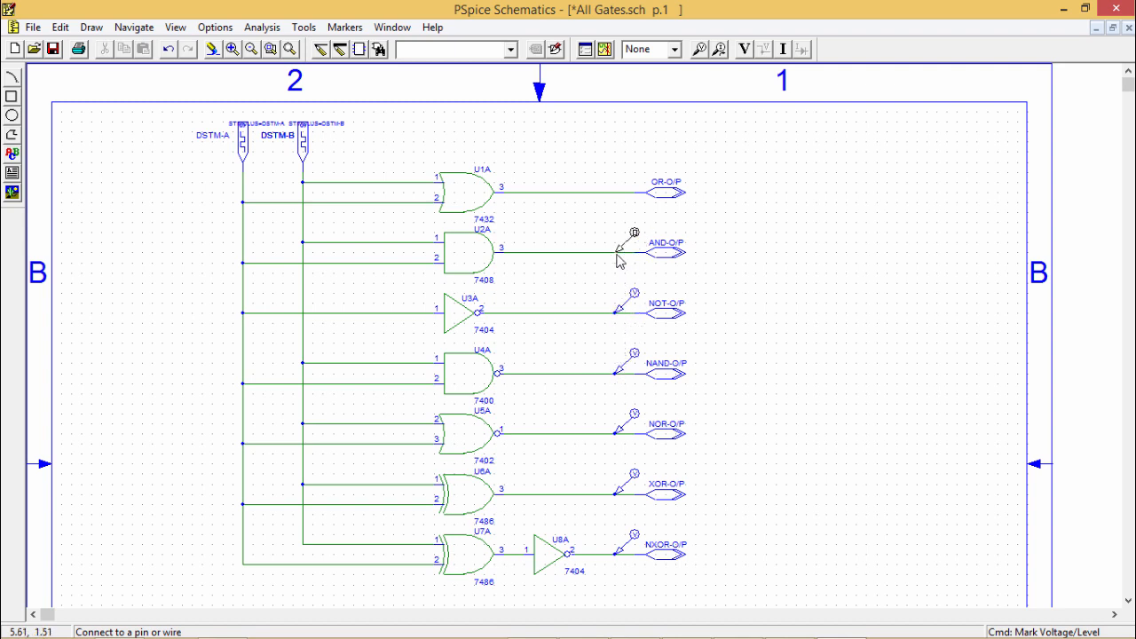
{"action": "left_click", "coordinate": [616, 253]}
{"action": "left_click", "coordinate": [615, 192]}
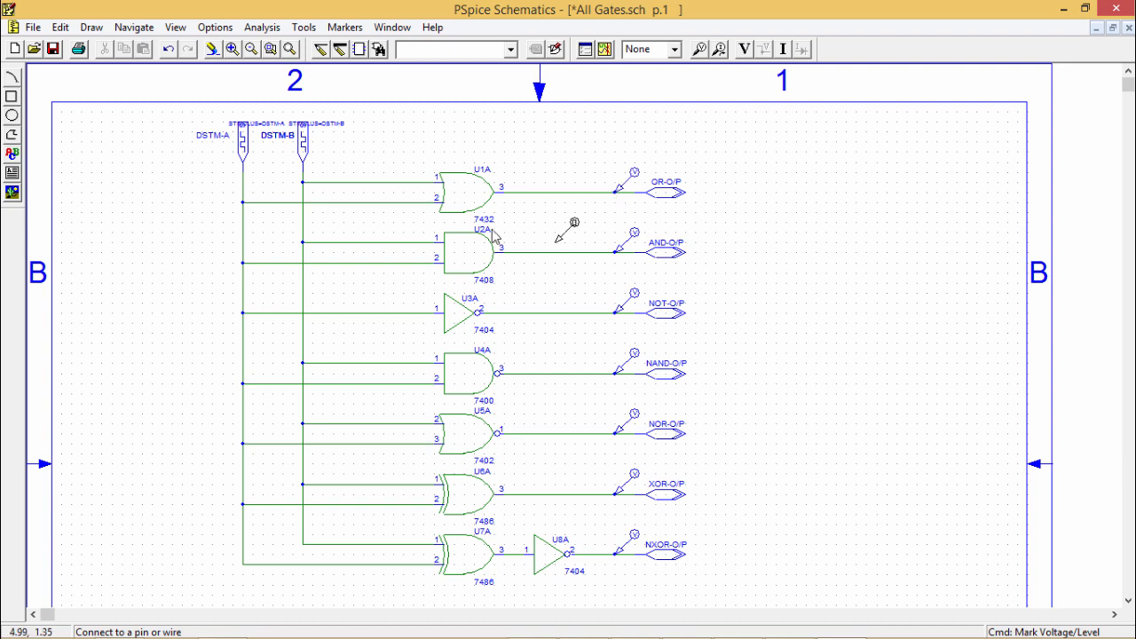
Step: Add voltage/level markers on the DSTM-B and DSTM-A input wires just below the sources and finish marker placement
{"action": "left_click", "coordinate": [304, 182]}
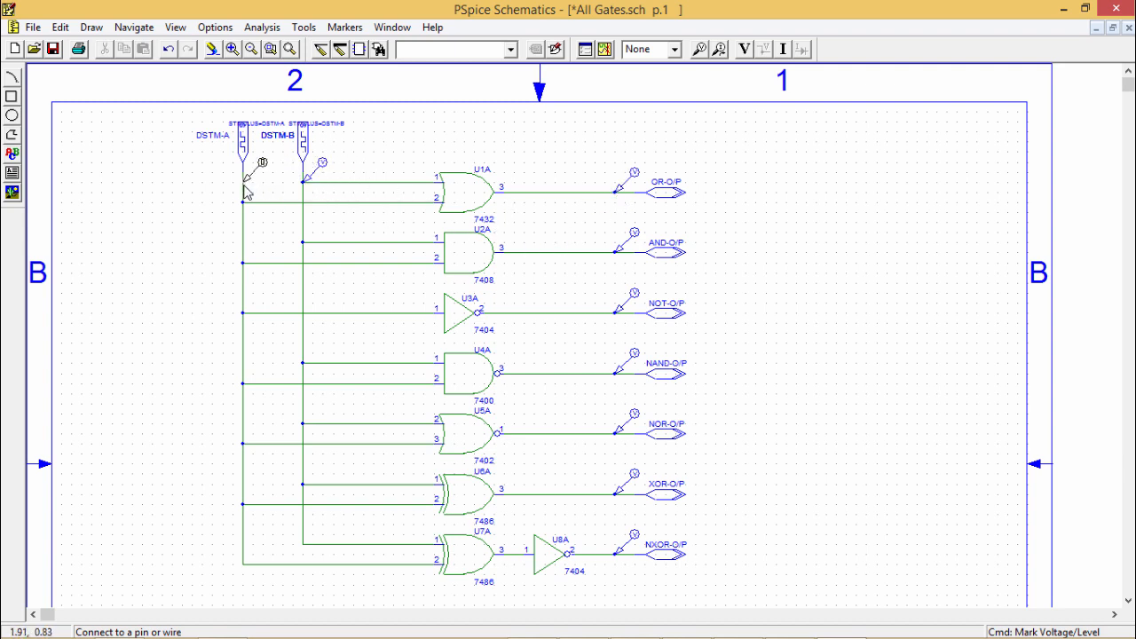
{"action": "left_click", "coordinate": [244, 184]}
{"action": "right_click", "coordinate": [392, 159]}
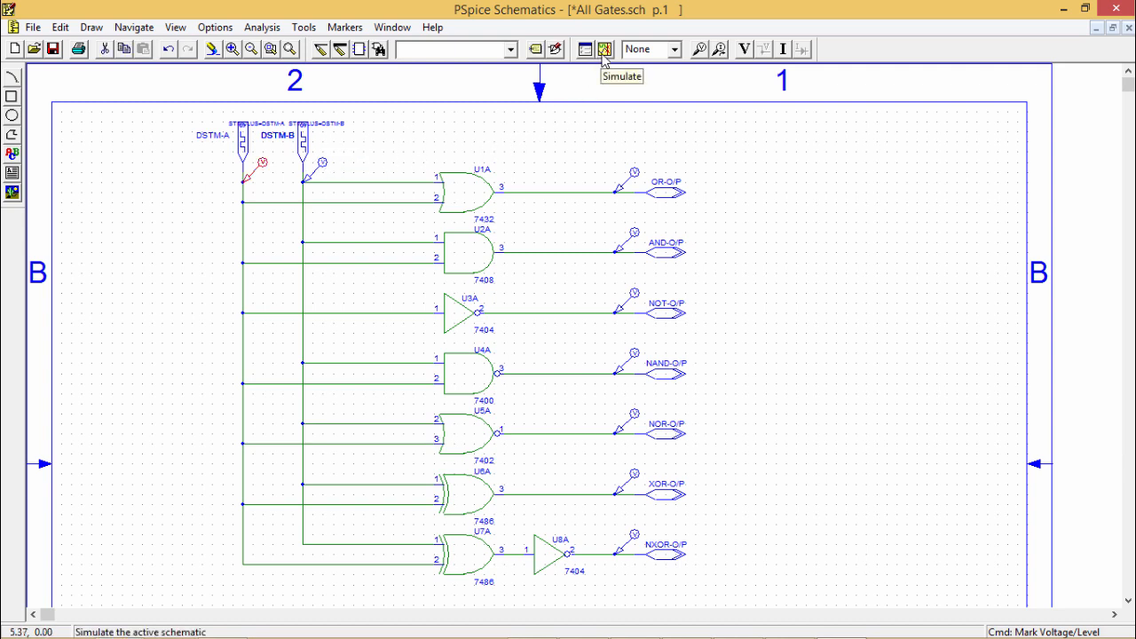
Step: Simulate the schematic, widen the trace-name column in the PSpice A/D waveform window to show full names, and close that window
{"action": "left_click", "coordinate": [262, 27]}
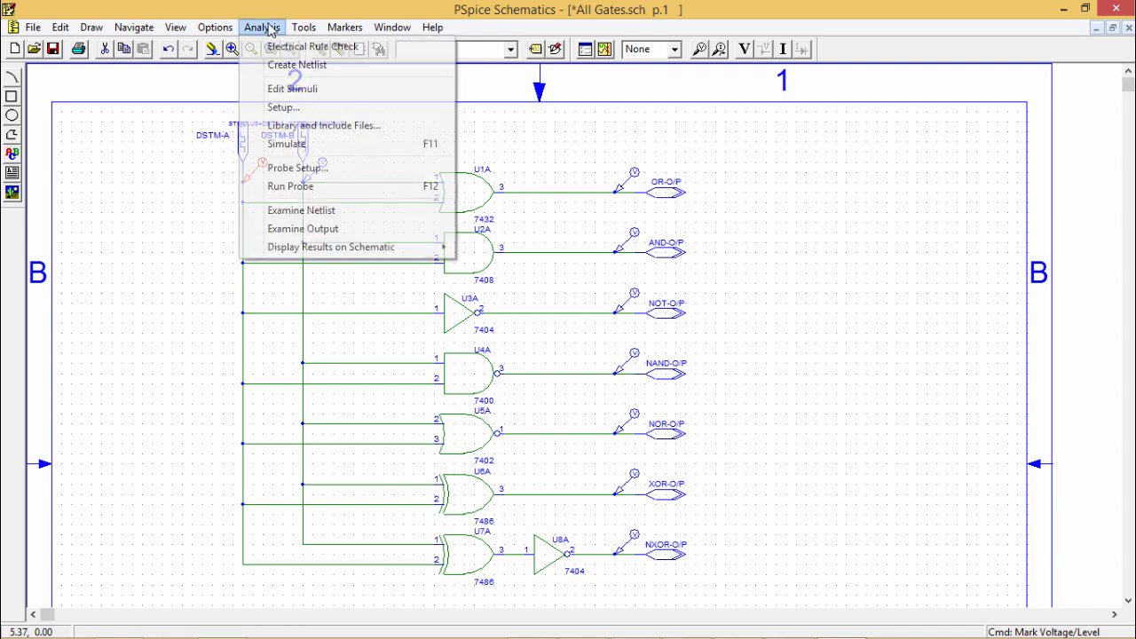
{"action": "left_click", "coordinate": [322, 149]}
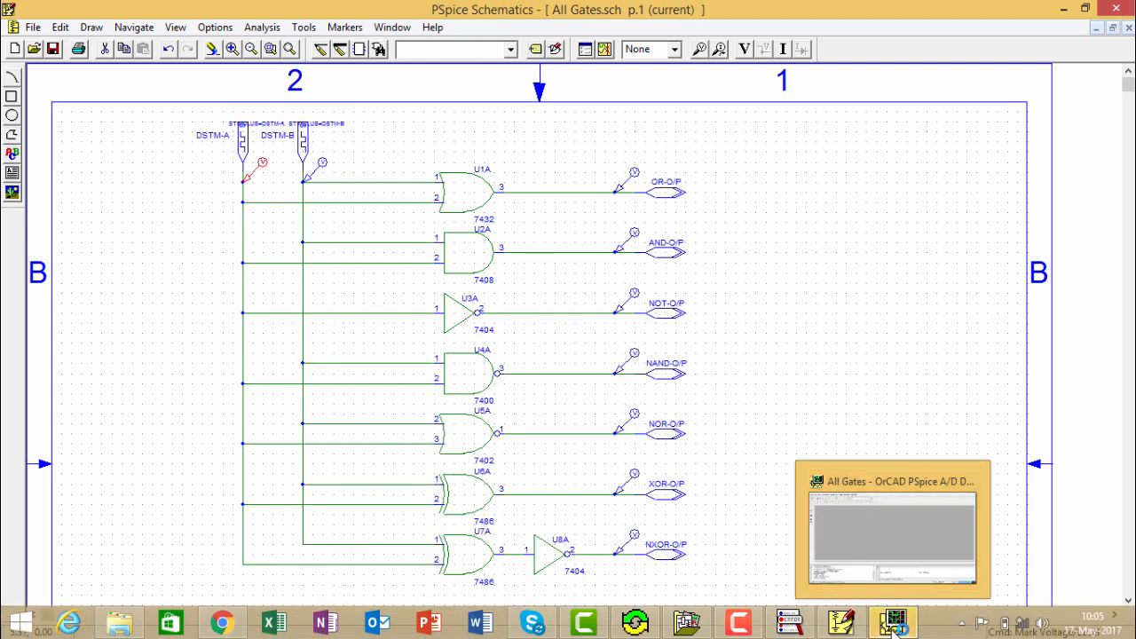
{"action": "left_click", "coordinate": [895, 624]}
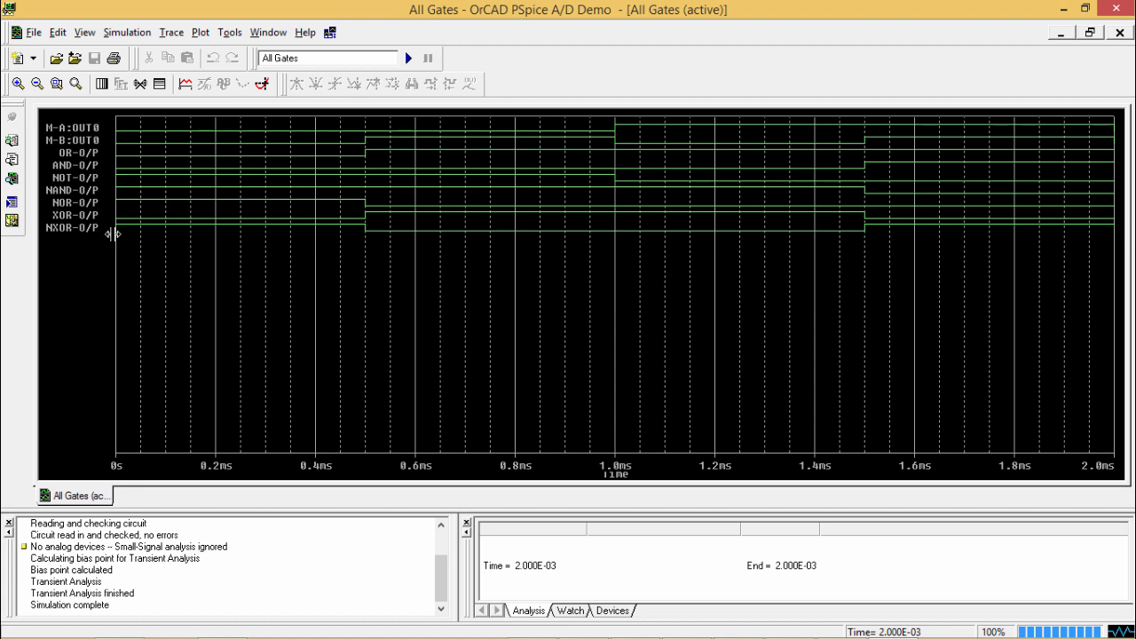
{"action": "left_click_drag", "start_coordinate": [113, 233], "coordinate": [176, 234]}
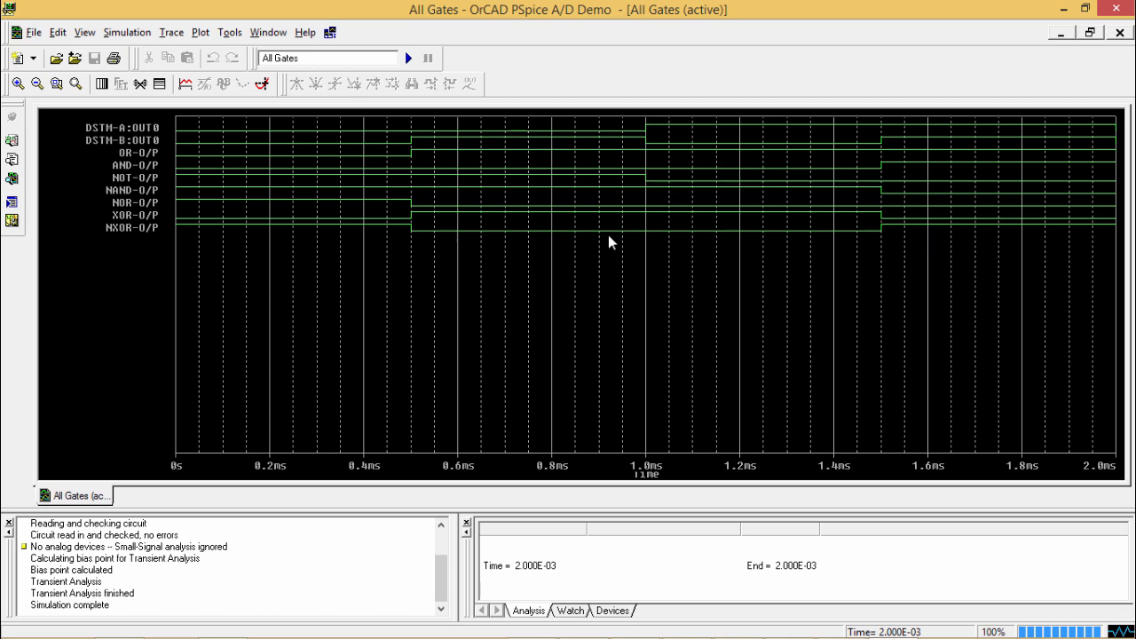
{"action": "left_click", "coordinate": [1116, 8]}
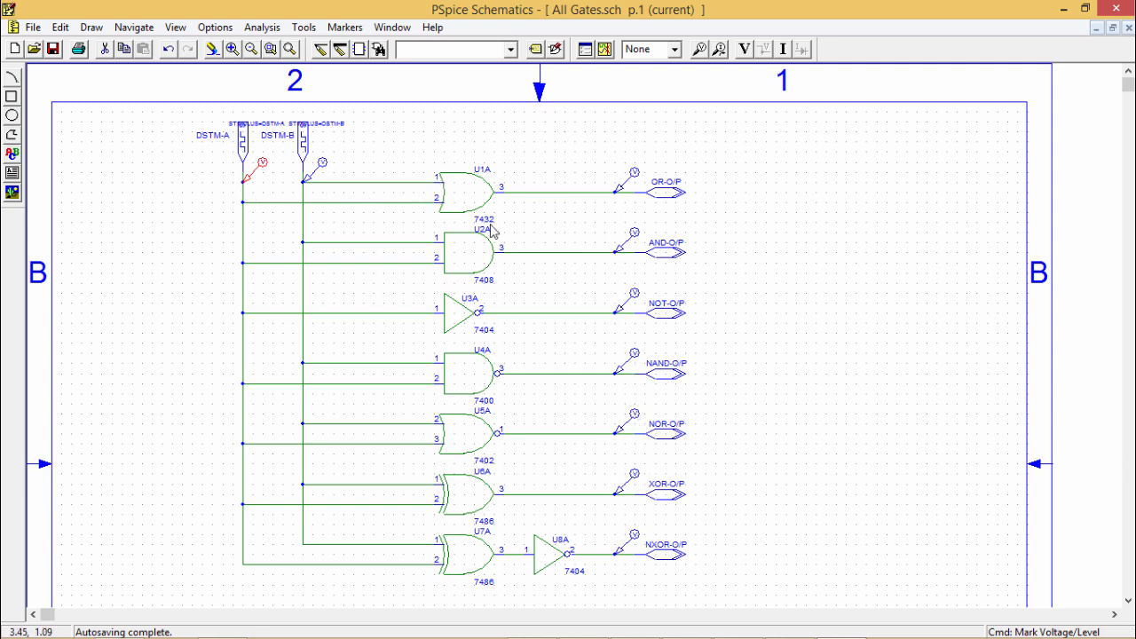
Step: Rerun the simulation, review the waveforms in PSpice A/D with the full trace names shown, and return to the schematic
{"action": "left_click", "coordinate": [604, 49]}
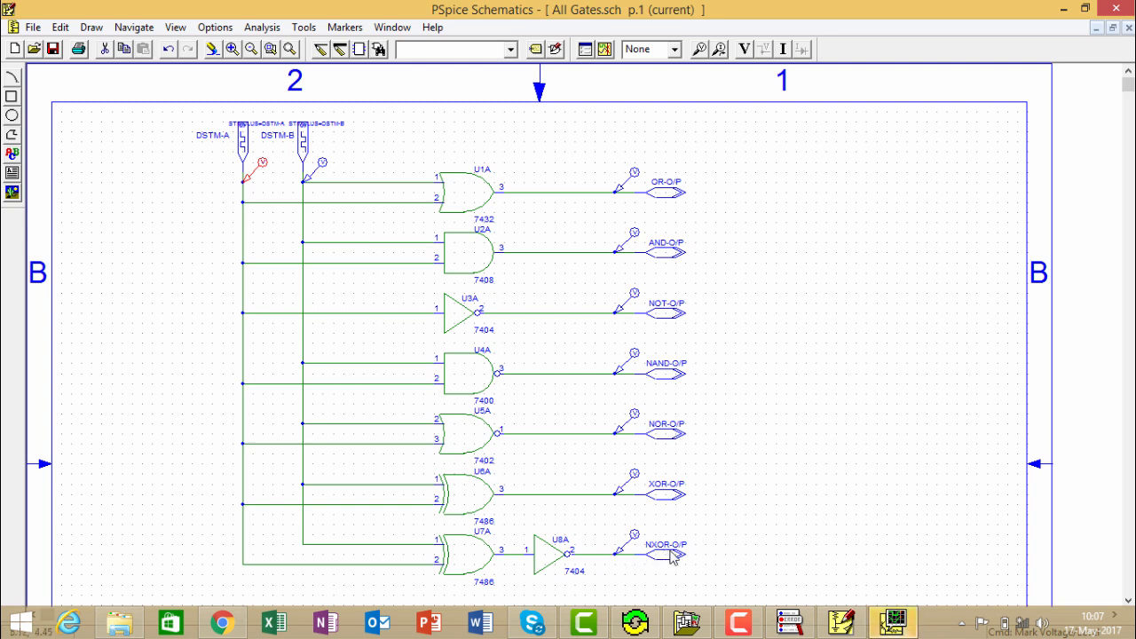
{"action": "left_click", "coordinate": [891, 621]}
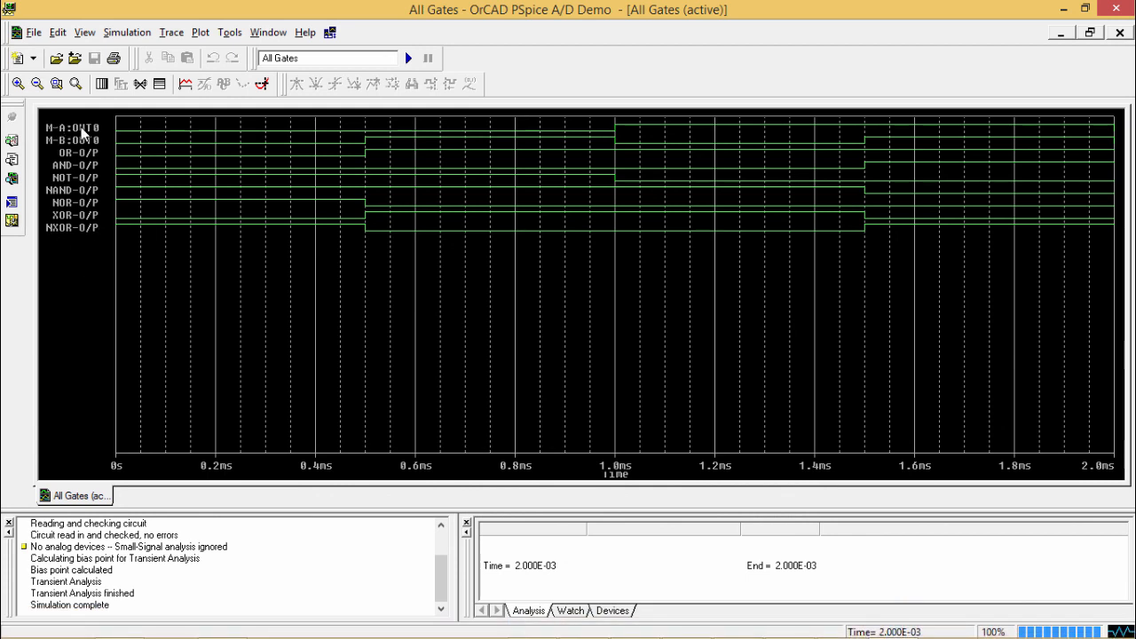
{"action": "left_click_drag", "start_coordinate": [114, 170], "coordinate": [155, 170]}
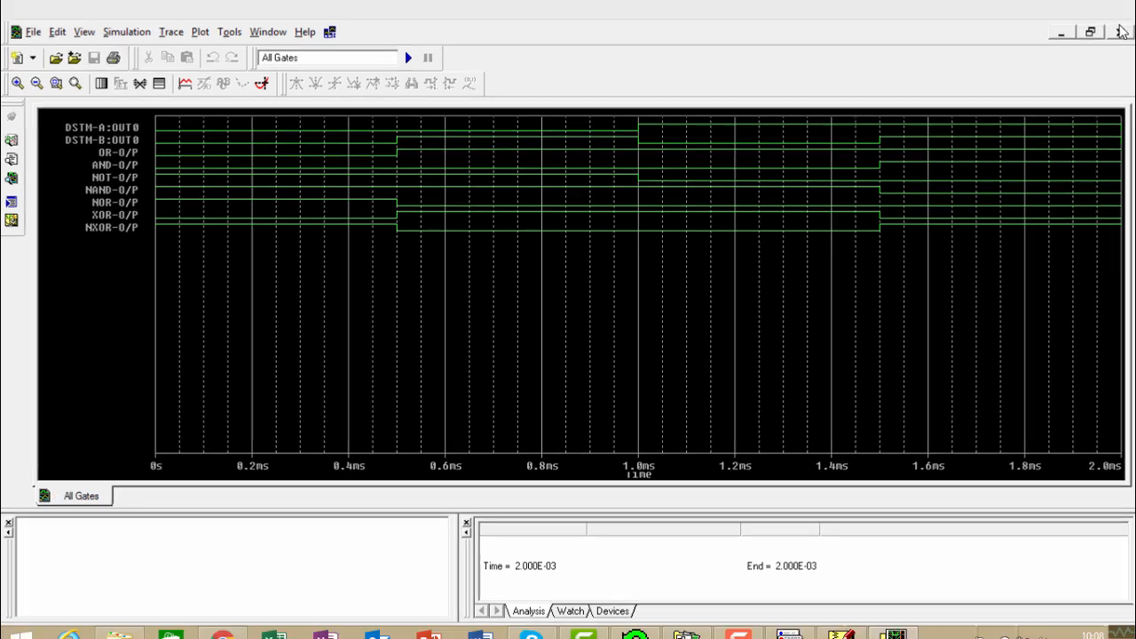
{"action": "left_click", "coordinate": [1119, 31]}
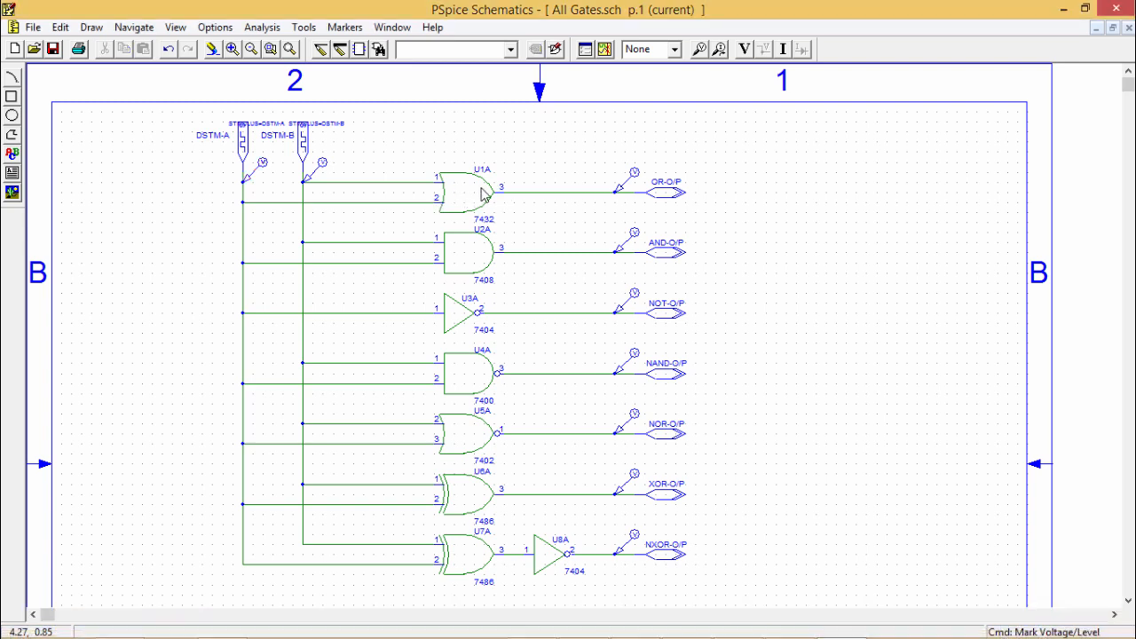
Step: Set the GATE attribute of the 7432 OR gate U1A to B and apply the change
{"action": "double_click", "coordinate": [485, 195]}
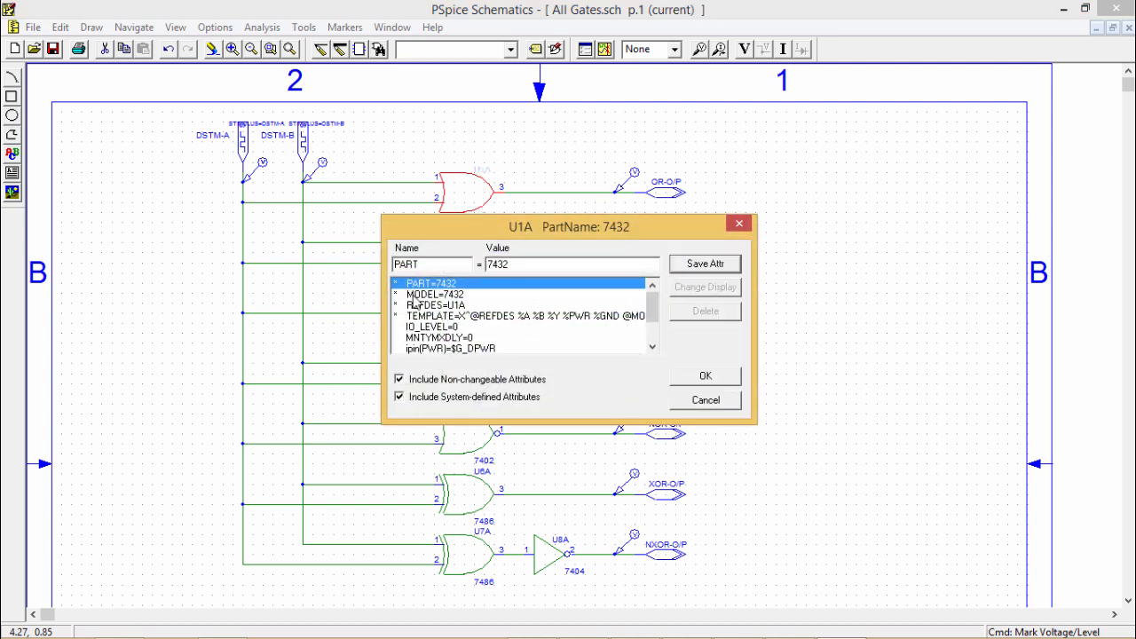
{"action": "left_click", "coordinate": [652, 347]}
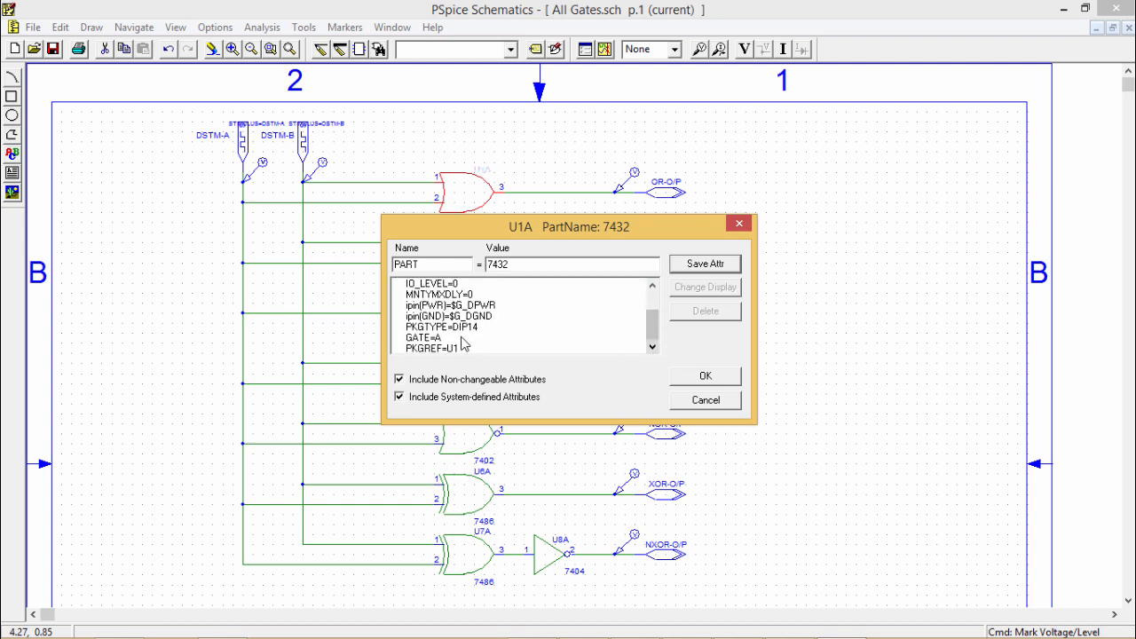
{"action": "left_click", "coordinate": [438, 340]}
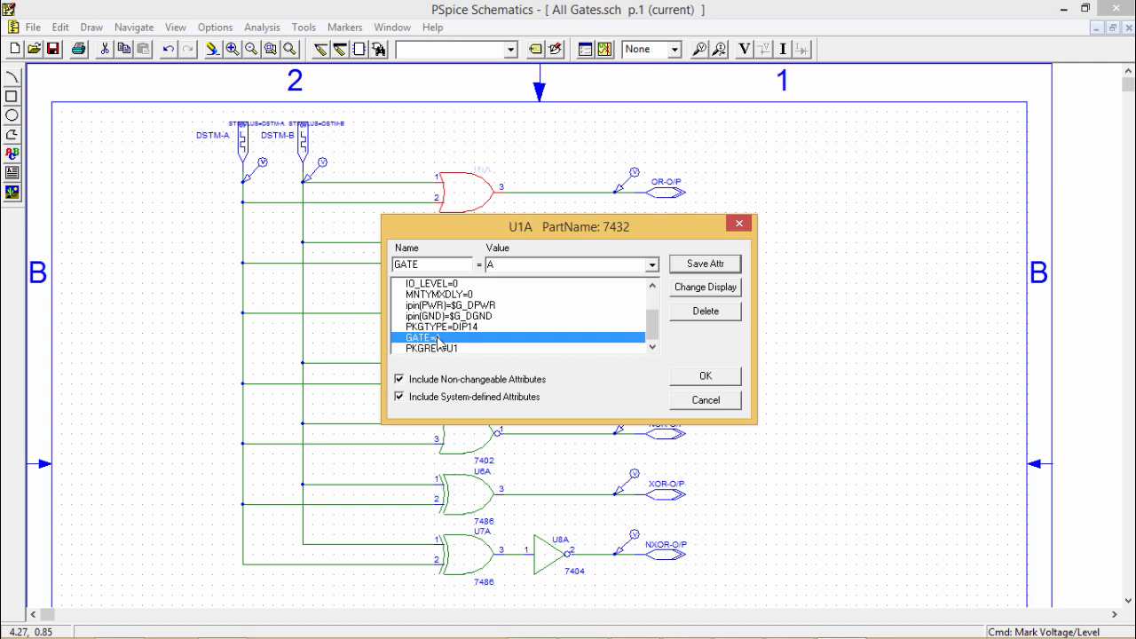
{"action": "left_click", "coordinate": [655, 265]}
{"action": "left_click", "coordinate": [603, 236]}
{"action": "left_click_drag", "start_coordinate": [594, 230], "coordinate": [879, 154]}
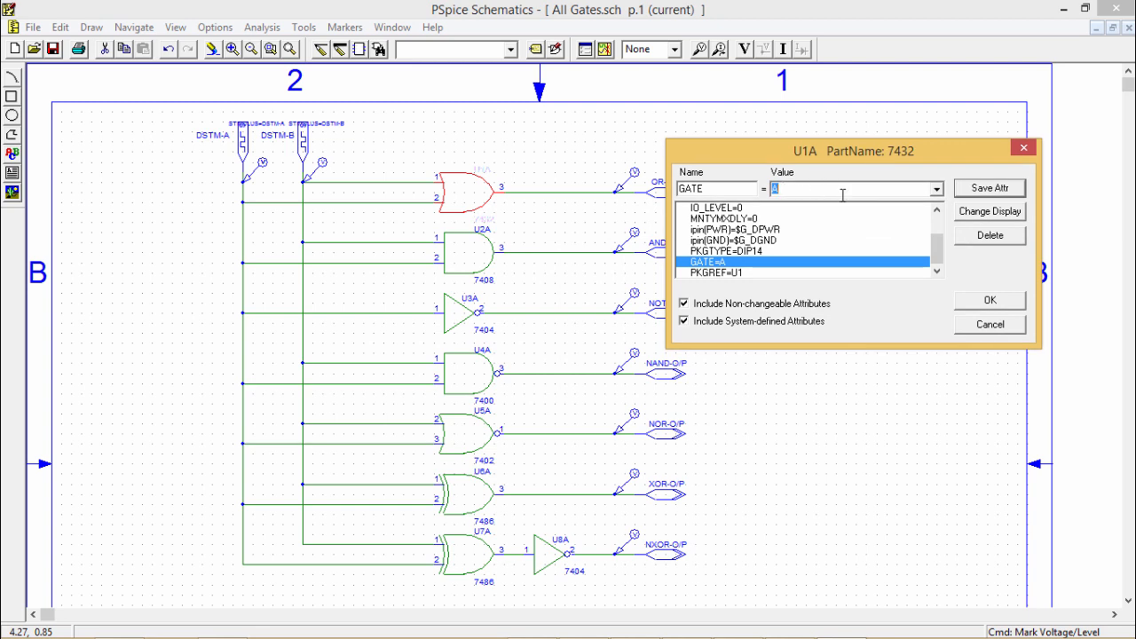
{"action": "left_click", "coordinate": [937, 189]}
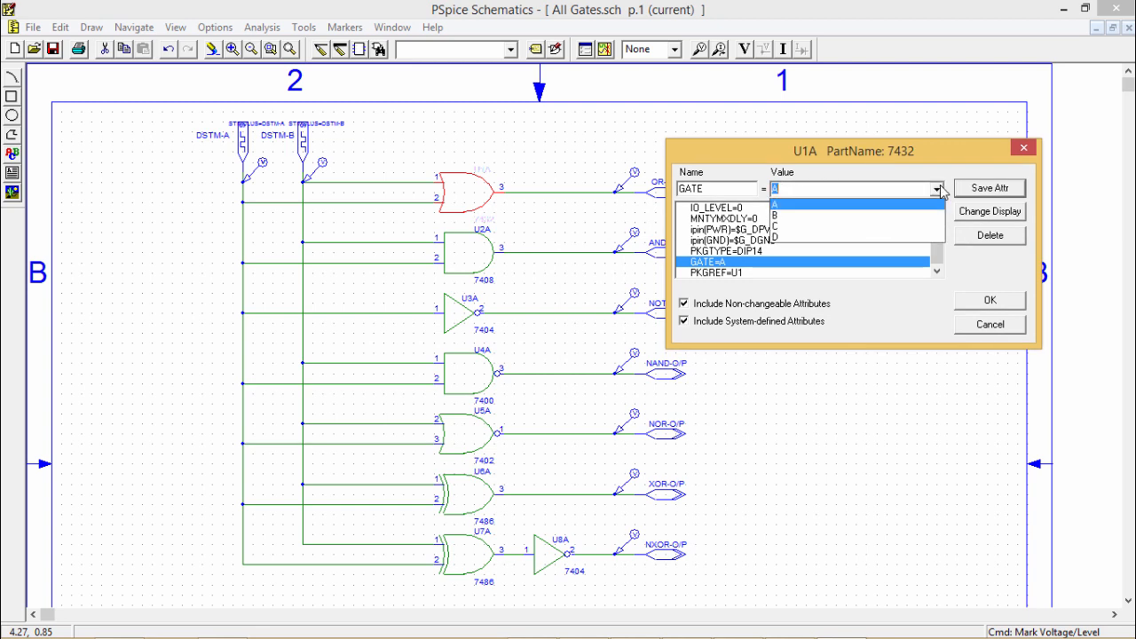
{"action": "left_click", "coordinate": [777, 215]}
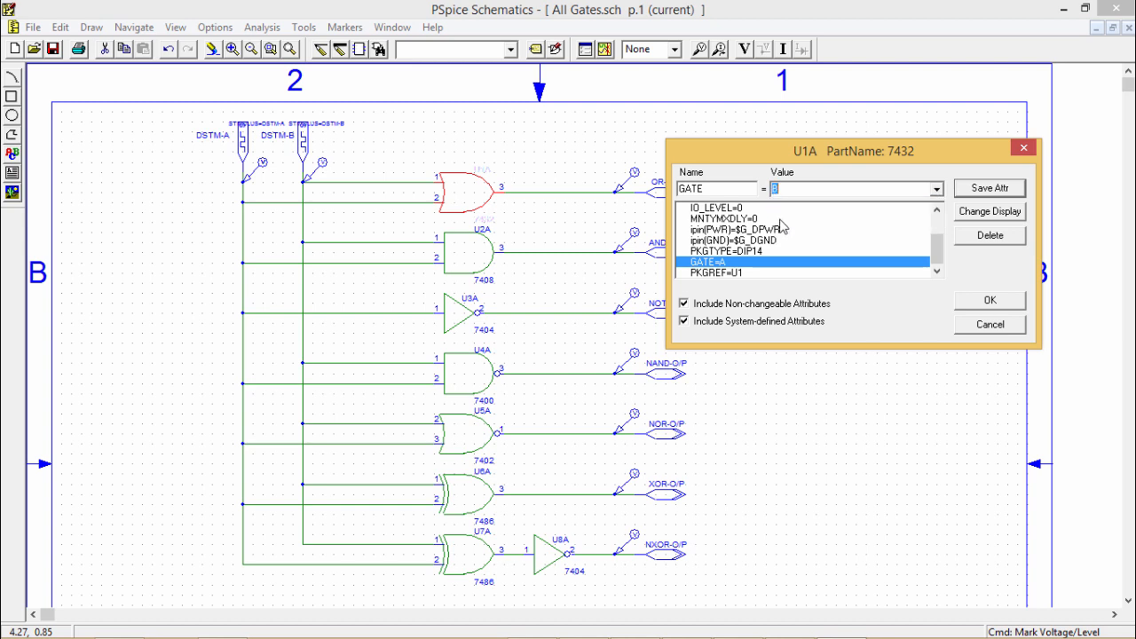
{"action": "left_click", "coordinate": [972, 306]}
{"action": "left_click", "coordinate": [803, 292]}
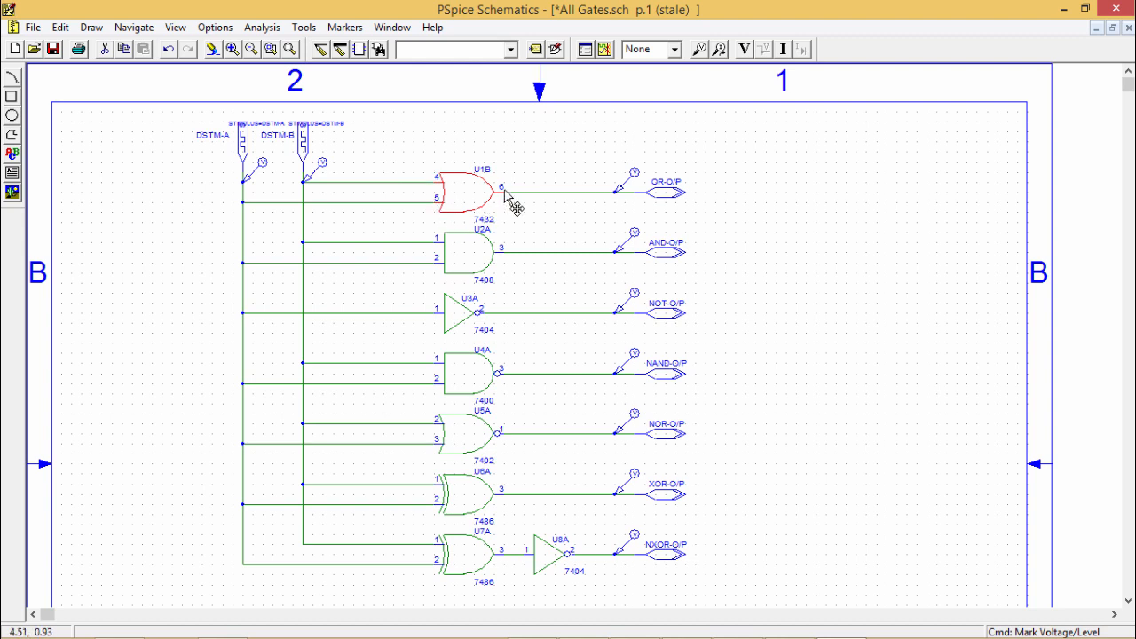
Step: Set the GATE attribute of the 7432 OR gate U1B to C and save the attribute change
{"action": "double_click", "coordinate": [472, 197]}
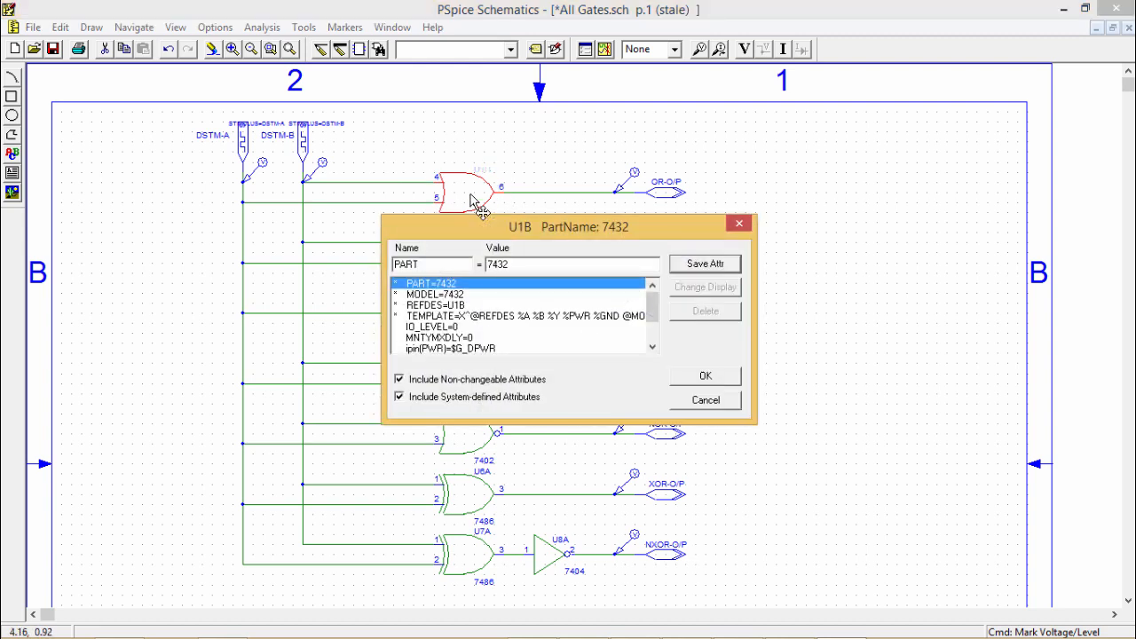
{"action": "left_click", "coordinate": [653, 347]}
{"action": "left_click", "coordinate": [652, 348]}
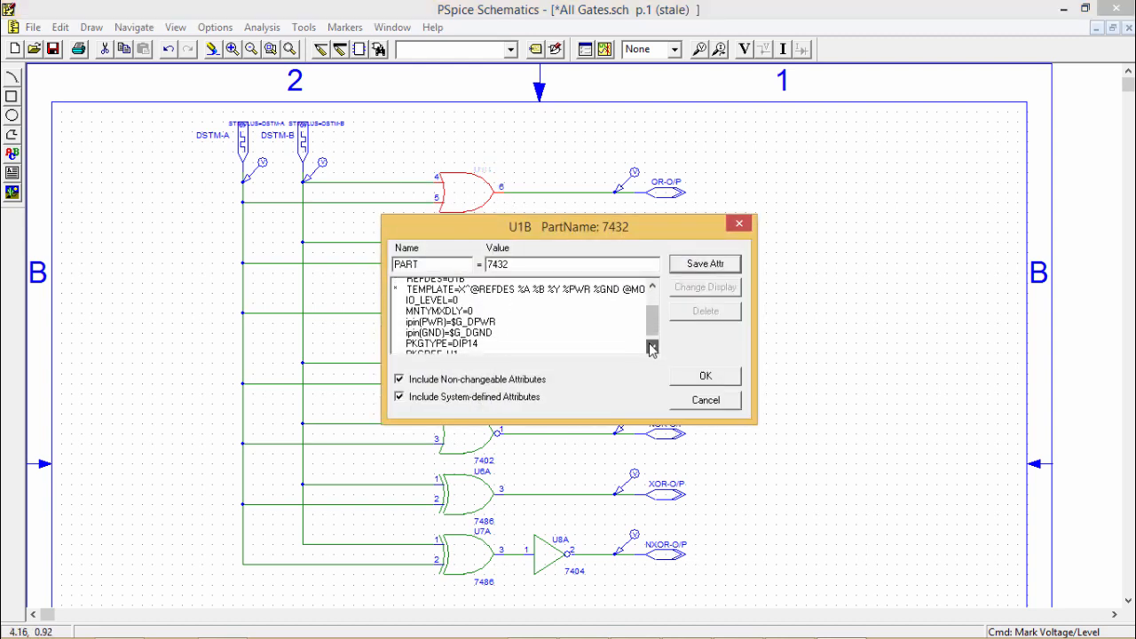
{"action": "left_click", "coordinate": [652, 348]}
{"action": "left_click", "coordinate": [455, 350]}
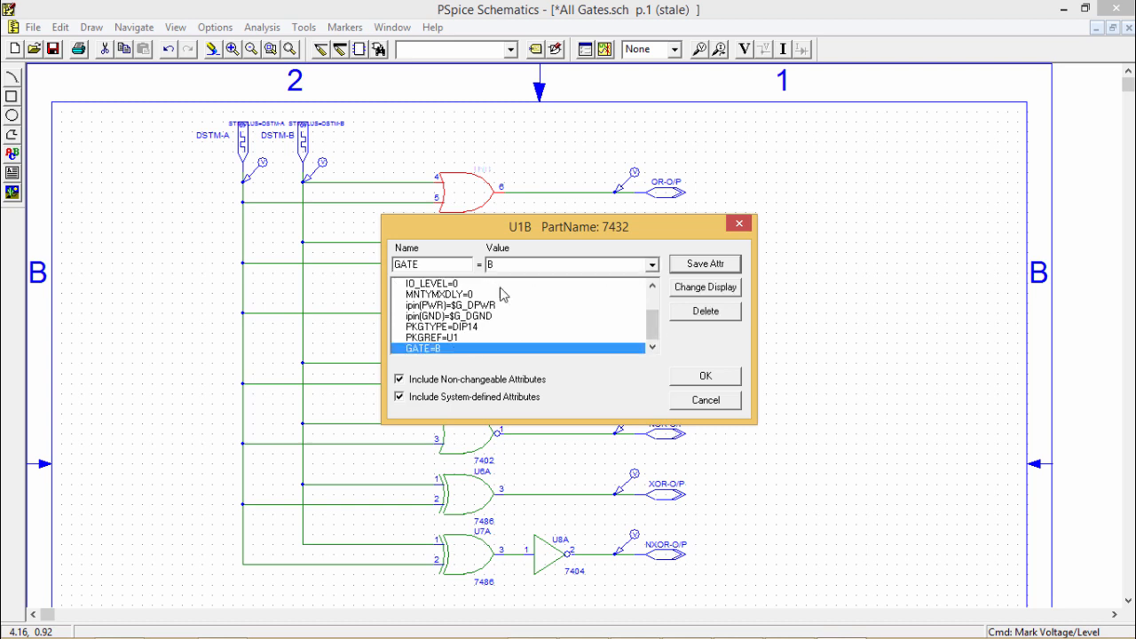
{"action": "left_click_drag", "start_coordinate": [512, 229], "coordinate": [674, 267]}
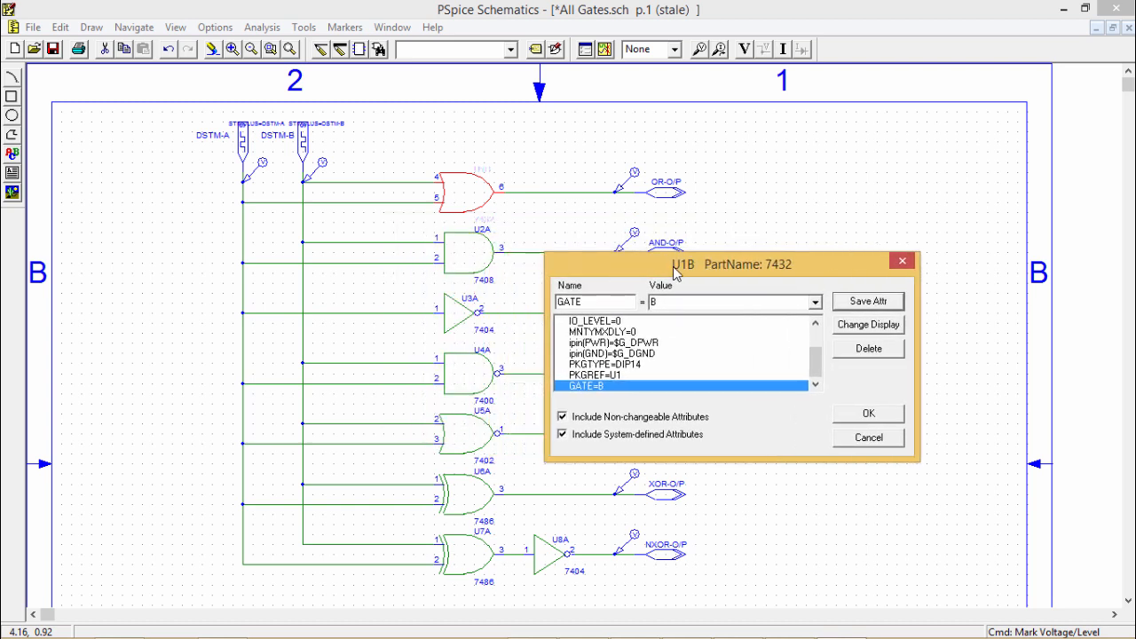
{"action": "left_click", "coordinate": [814, 301]}
{"action": "left_click", "coordinate": [708, 340]}
{"action": "left_click", "coordinate": [867, 417]}
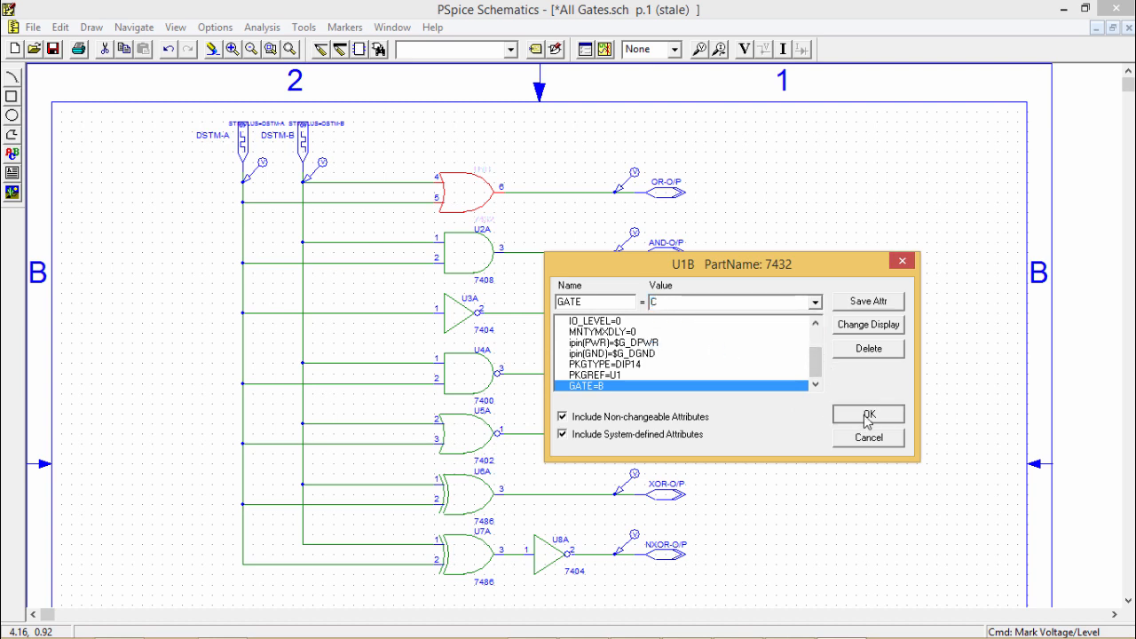
{"action": "left_click", "coordinate": [665, 403]}
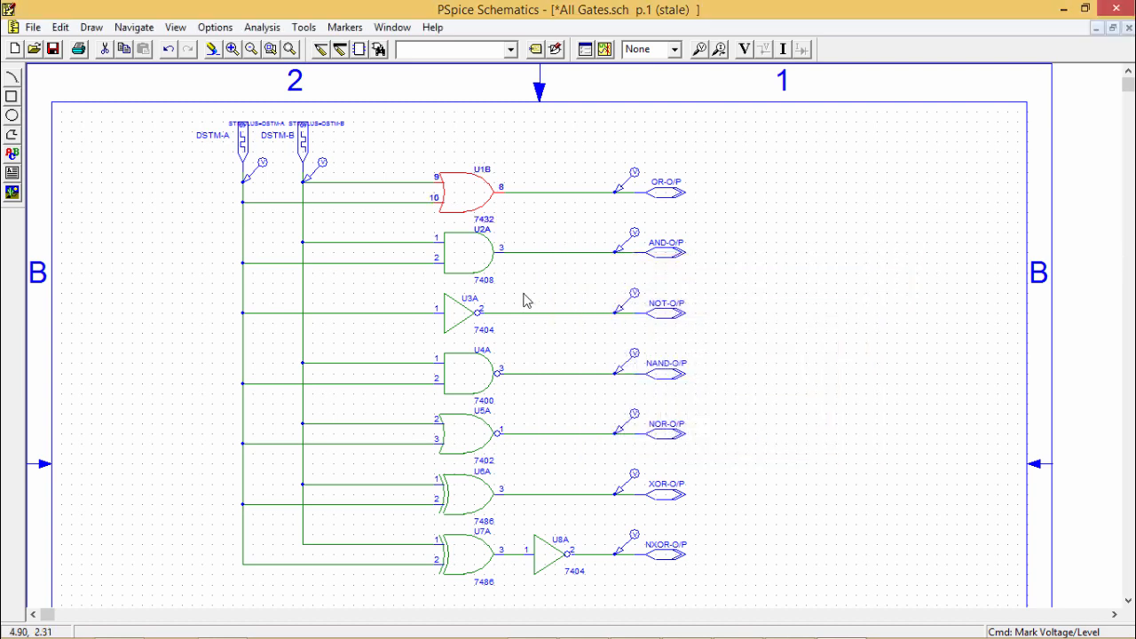
Step: Set the GATE attribute of the 7432 OR gate at the top of the schematic to D and save the change
{"action": "double_click", "coordinate": [484, 200]}
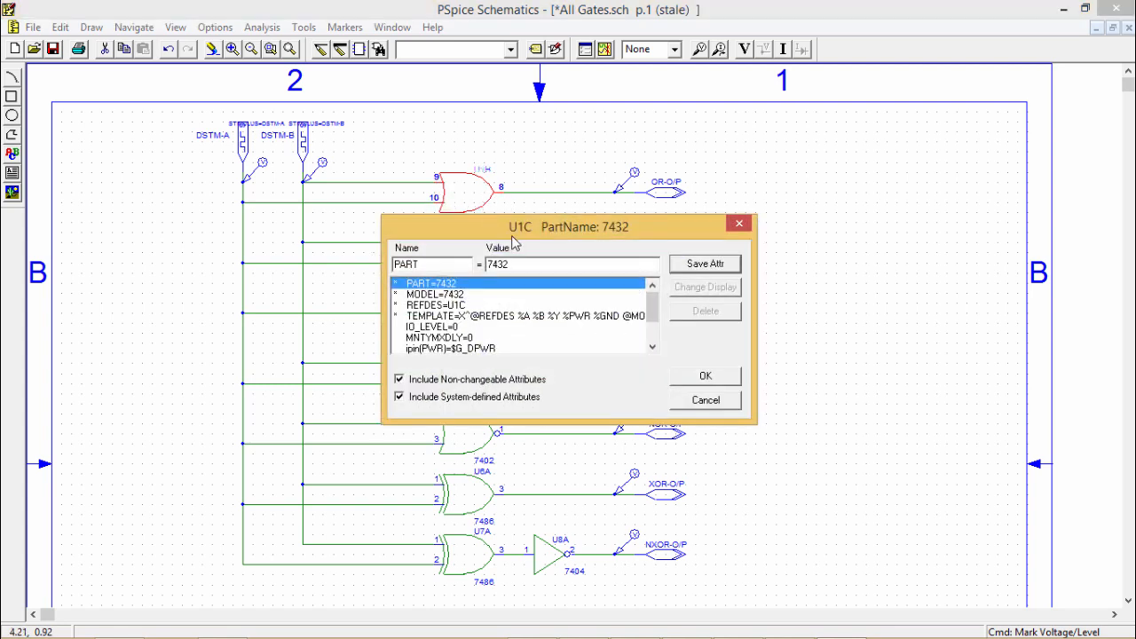
{"action": "left_click", "coordinate": [652, 347]}
{"action": "left_click", "coordinate": [652, 347]}
{"action": "left_click", "coordinate": [652, 347]}
{"action": "left_click", "coordinate": [652, 347]}
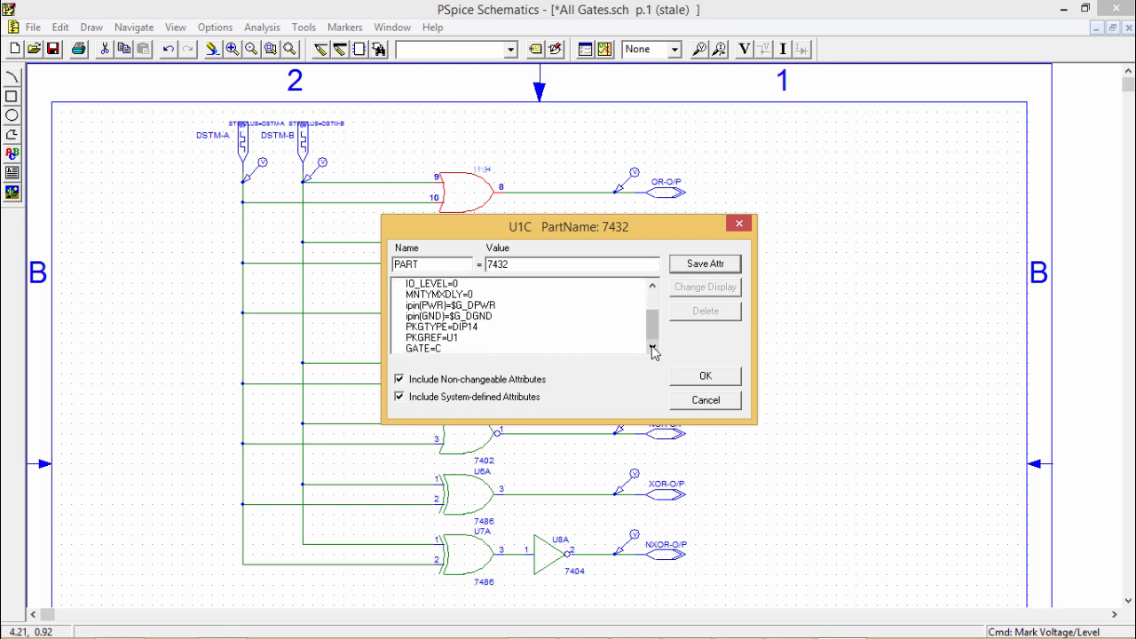
{"action": "left_click", "coordinate": [453, 348]}
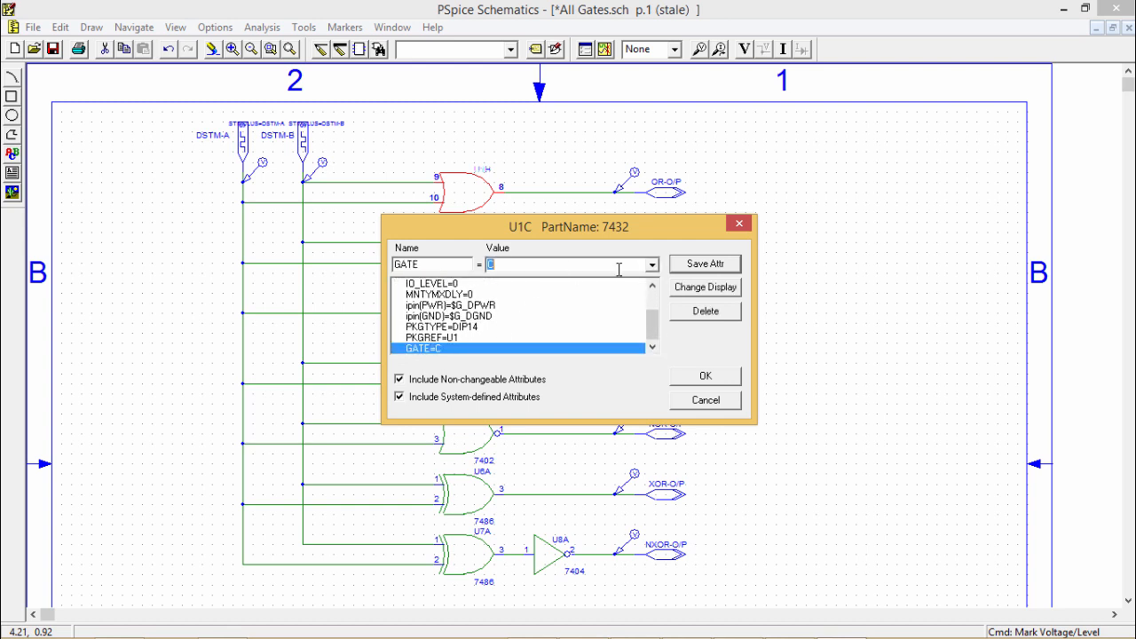
{"action": "left_click", "coordinate": [652, 265]}
{"action": "left_click", "coordinate": [575, 307]}
{"action": "left_click_drag", "start_coordinate": [564, 239], "coordinate": [727, 286]}
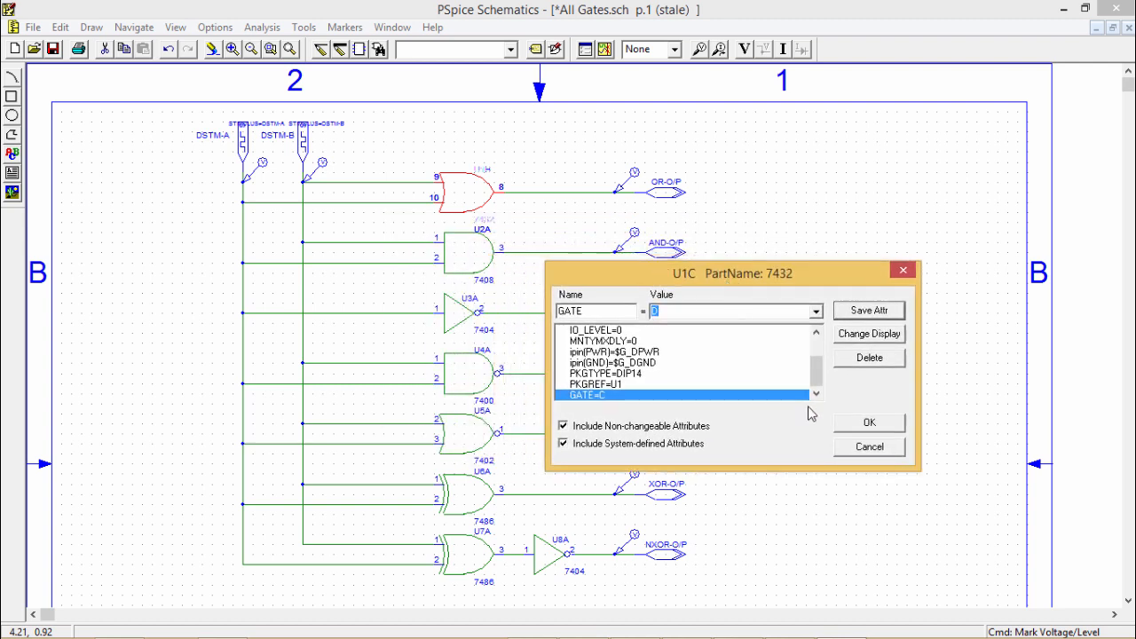
{"action": "left_click", "coordinate": [857, 430]}
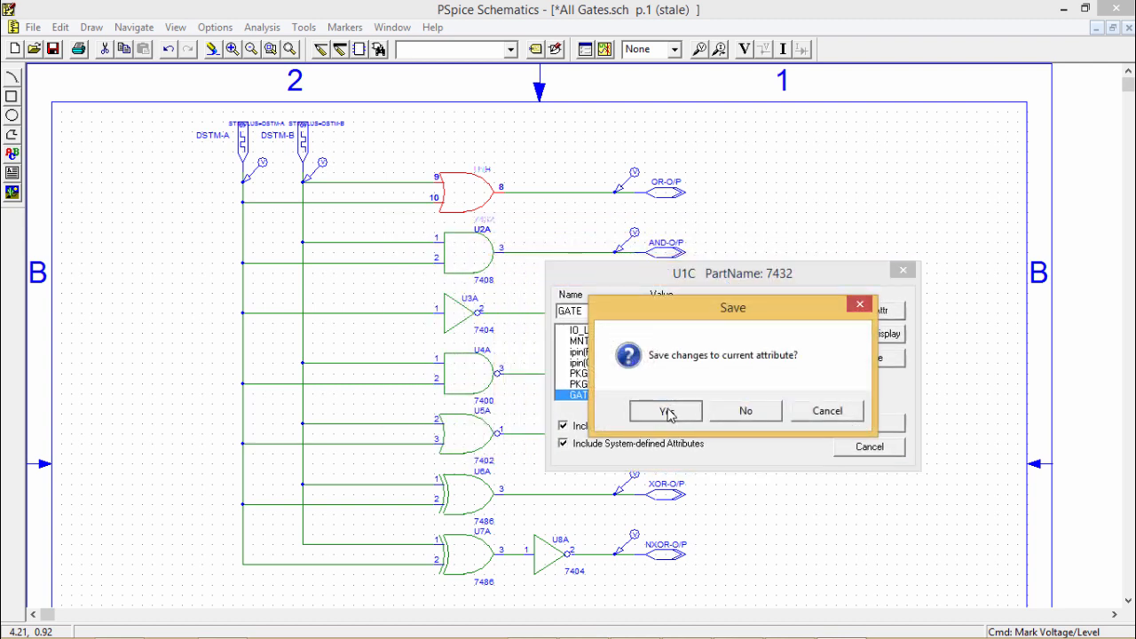
{"action": "left_click", "coordinate": [665, 411]}
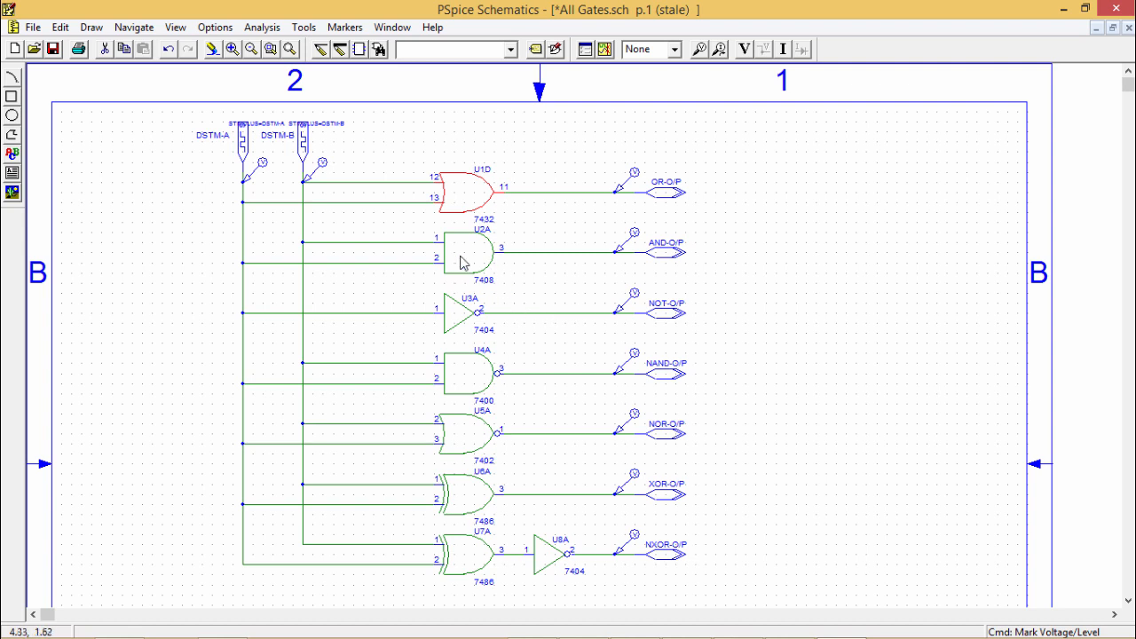
Step: Examine the available GATE values for the 7404 inverter U3A and close its attributes without changing them
{"action": "double_click", "coordinate": [455, 327]}
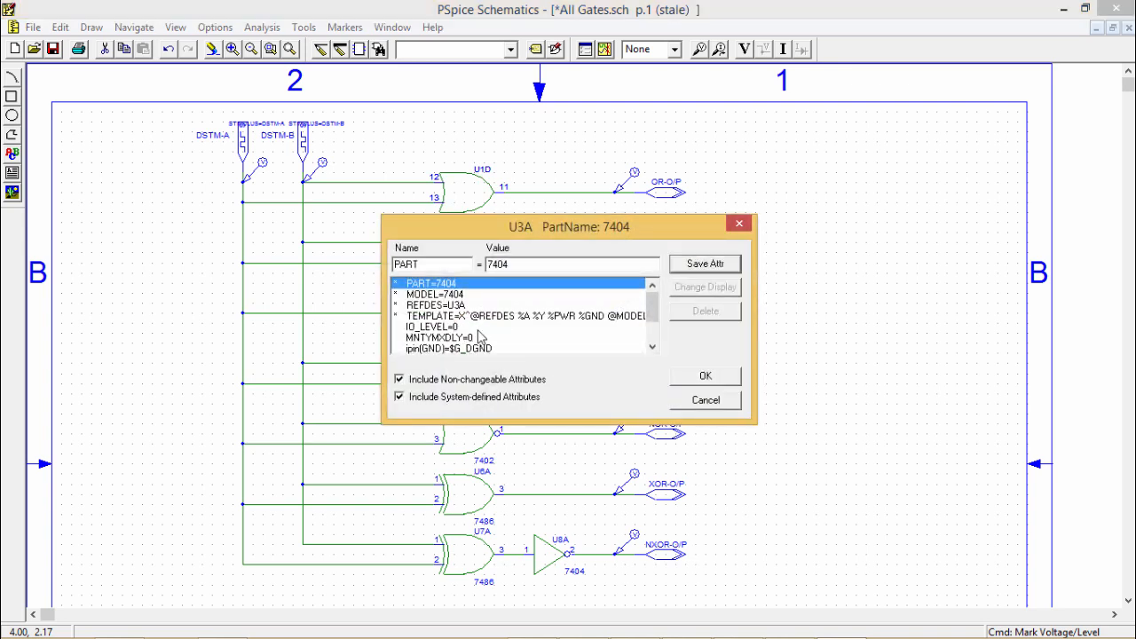
{"action": "left_click", "coordinate": [652, 350]}
{"action": "left_click", "coordinate": [652, 349]}
{"action": "left_click", "coordinate": [652, 349]}
{"action": "left_click", "coordinate": [652, 350]}
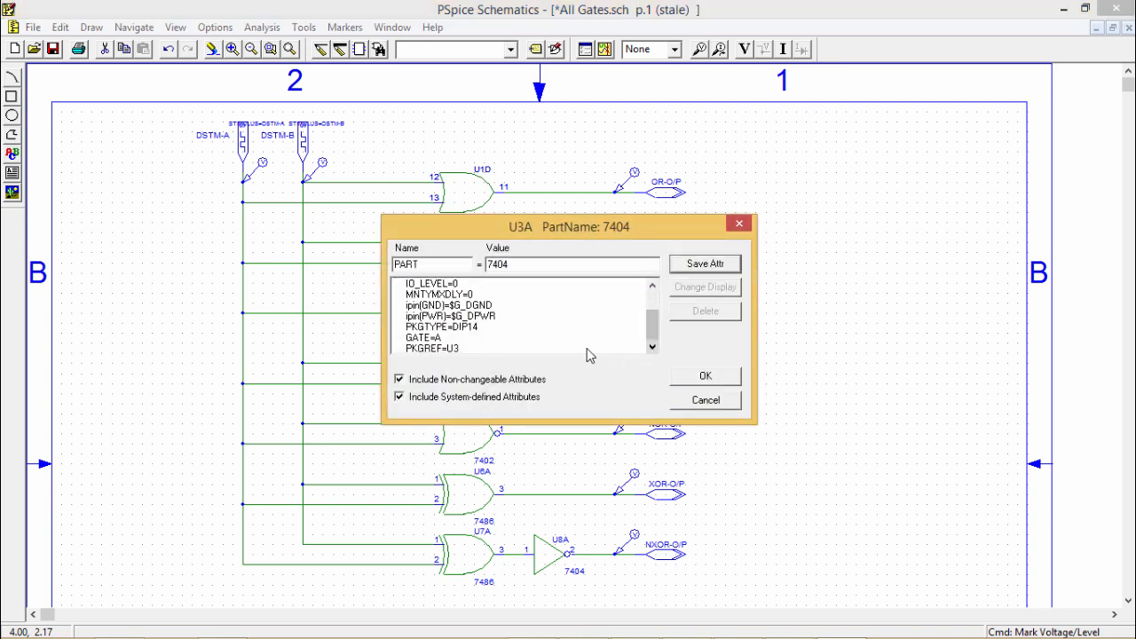
{"action": "left_click", "coordinate": [458, 338]}
{"action": "left_click", "coordinate": [652, 265]}
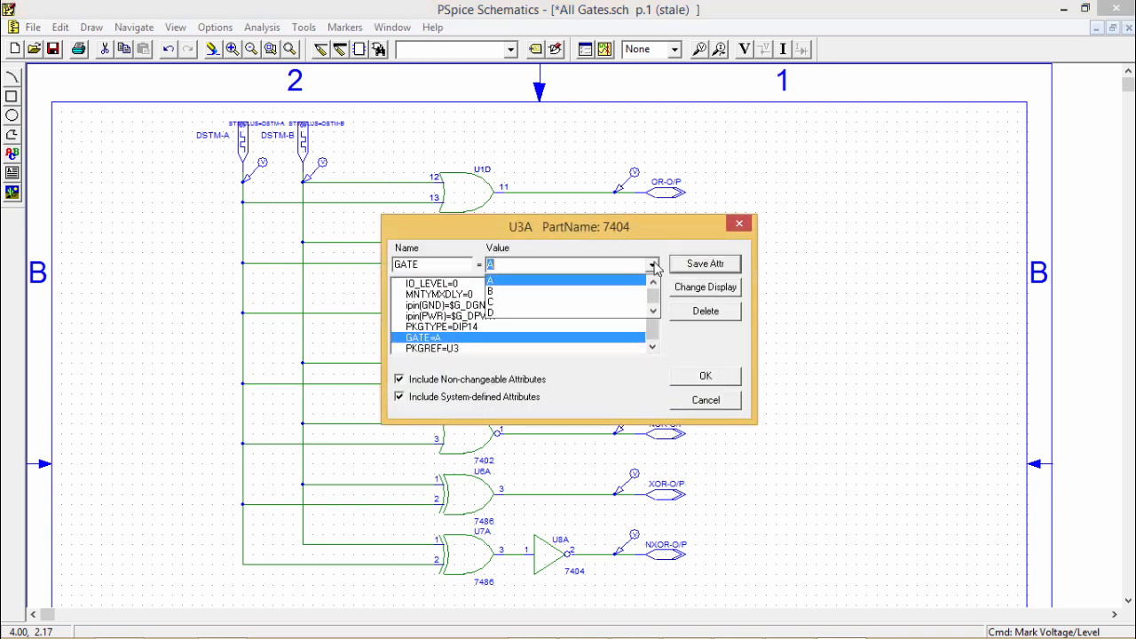
{"action": "left_click", "coordinate": [651, 311]}
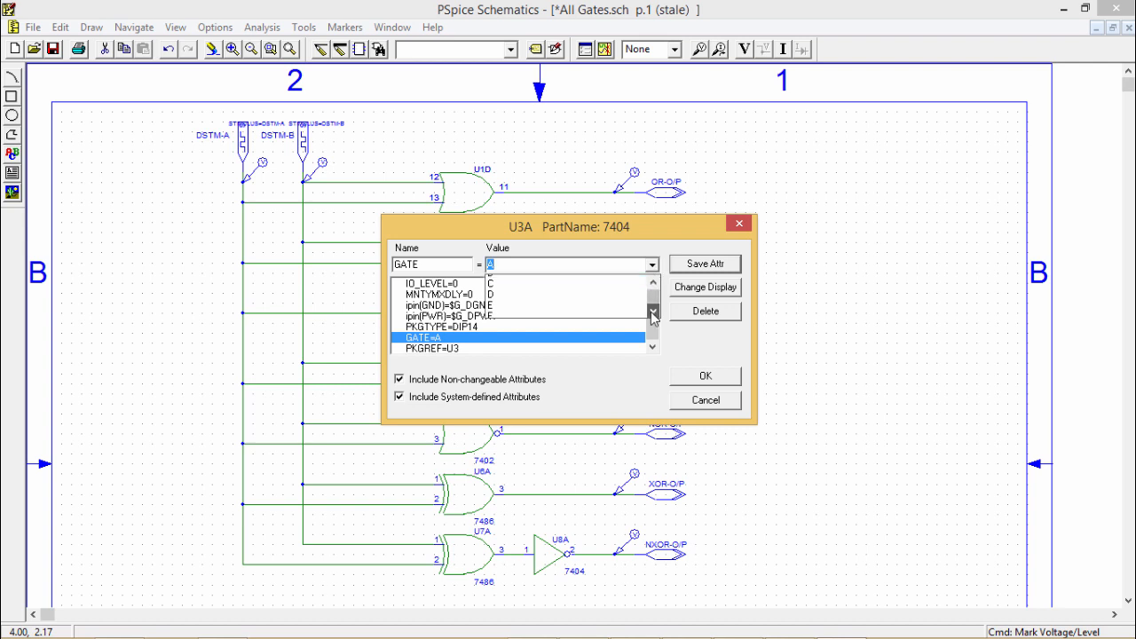
{"action": "left_click", "coordinate": [656, 278]}
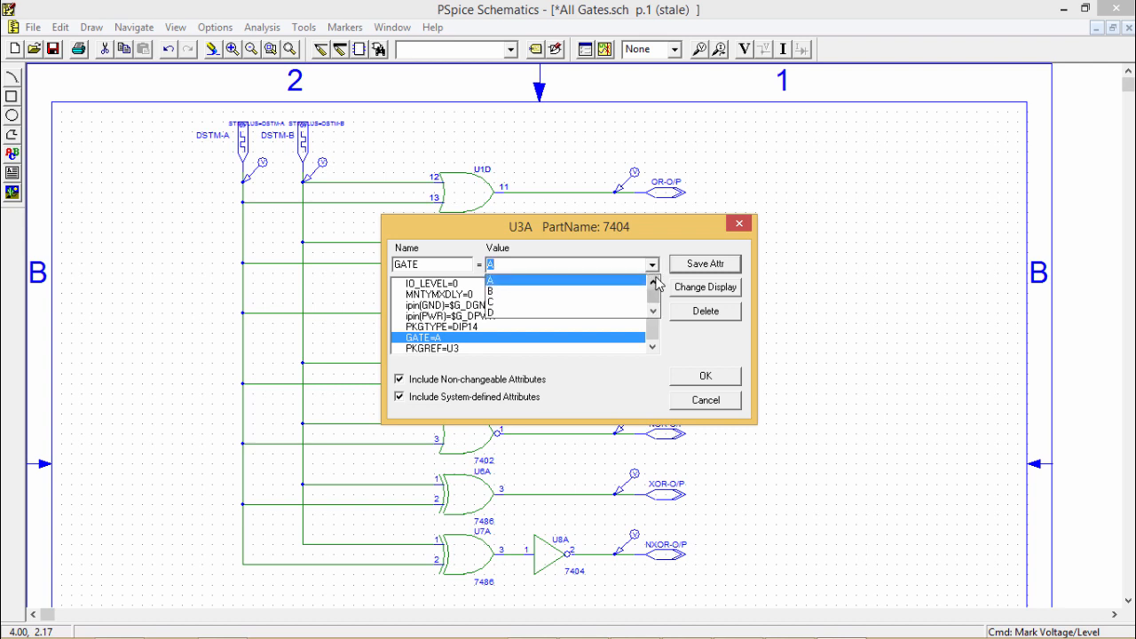
{"action": "left_click", "coordinate": [744, 224]}
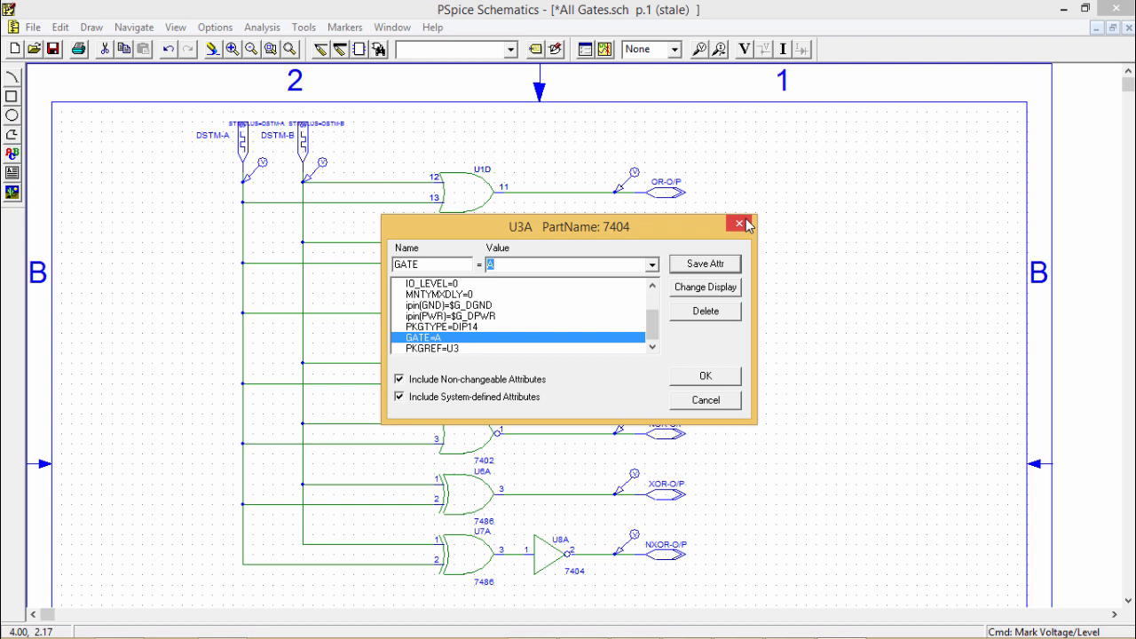
{"action": "left_click", "coordinate": [746, 224]}
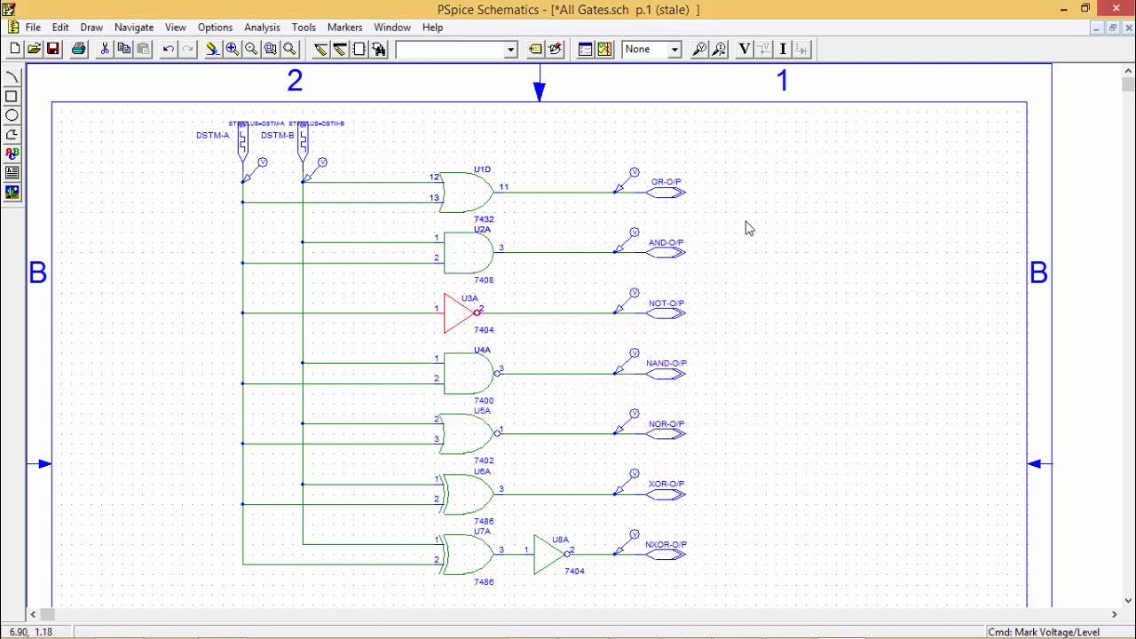